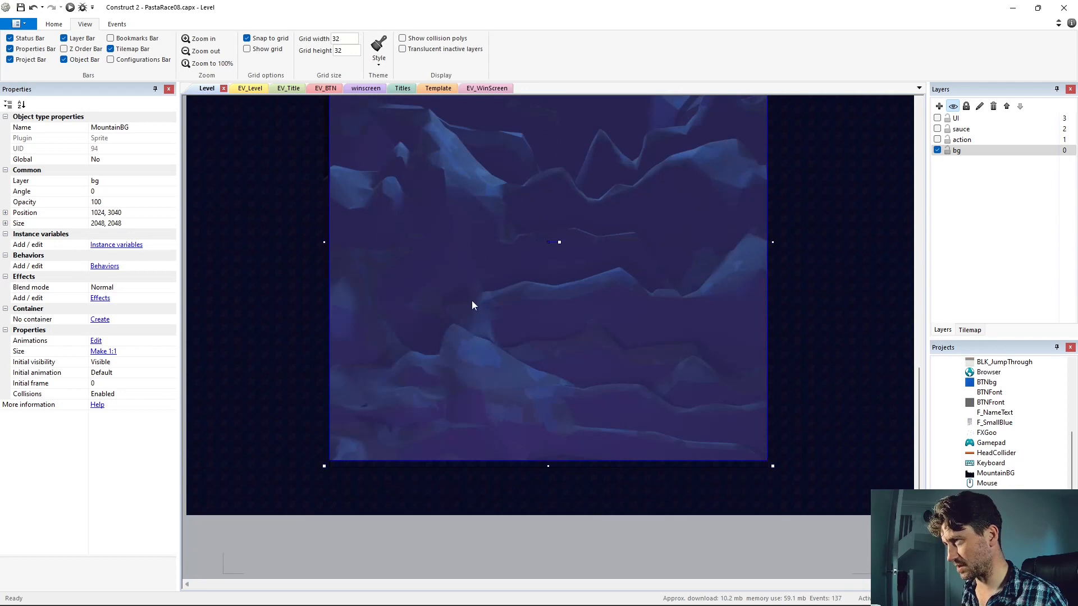
- Examine the overlapping MountainBG sprites on the bg layer of the Level layout
scroll(472, 305, up, 5)
click(415, 211)
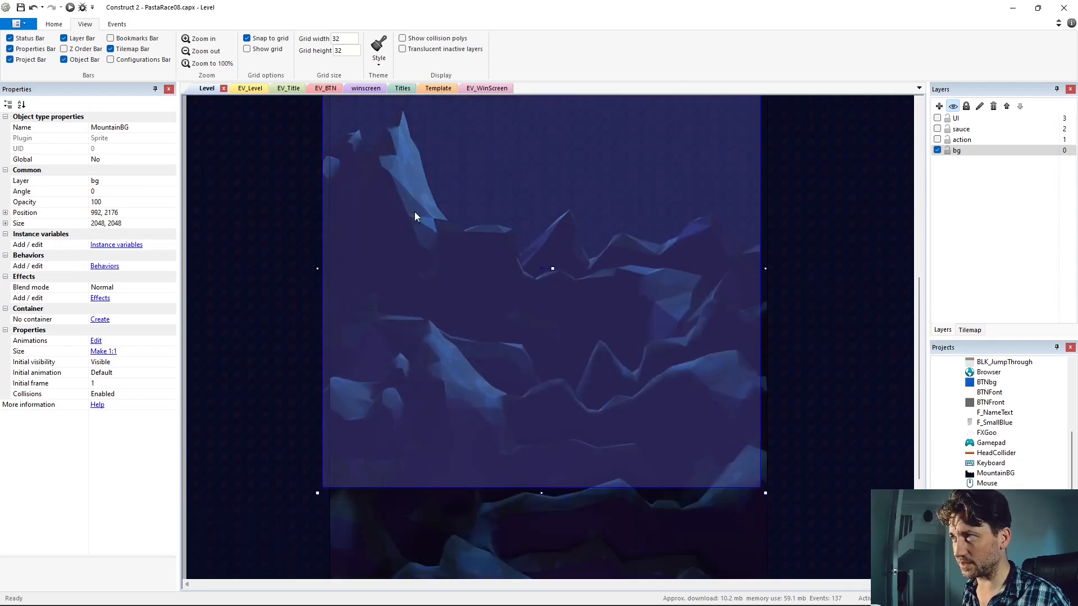
ctrl+scroll(459, 275, down, 1)
ctrl+scroll(500, 318, up, 2)
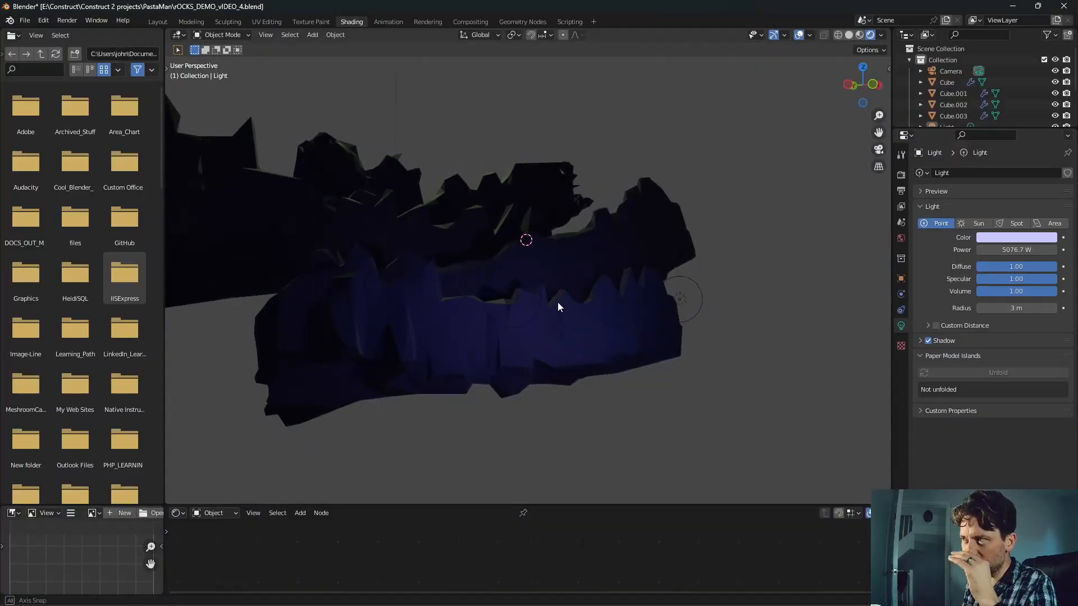
- Switch to Blender and examine the four layered rock meshes individually and from the front
middle_drag(558, 302, 467, 386)
scroll(563, 346, down, 8)
click(467, 385)
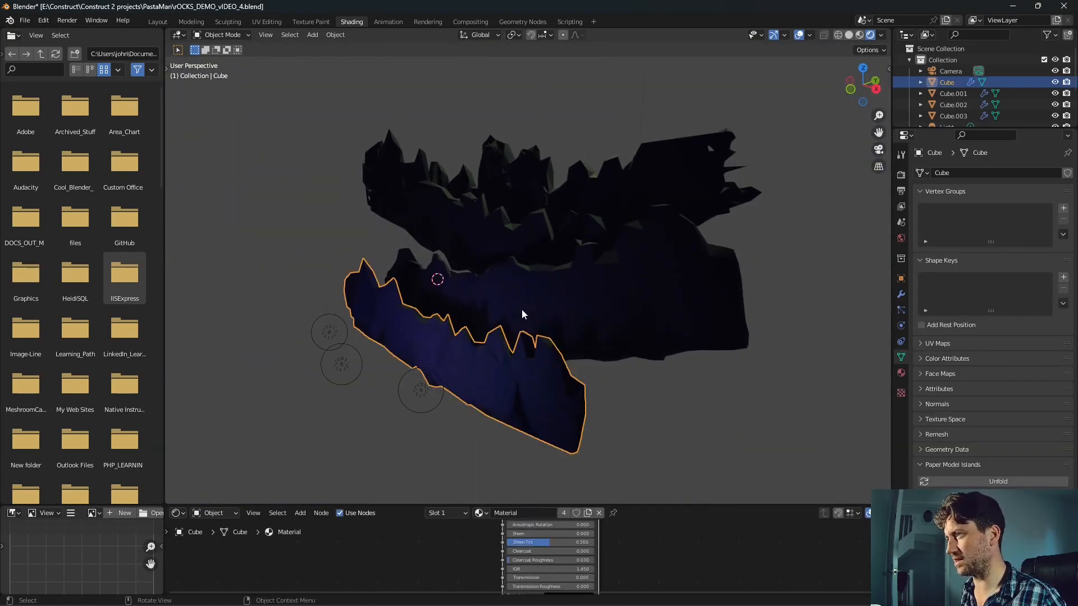
scroll(520, 309, up, 1)
click(520, 298)
click(513, 238)
click(535, 184)
middle_drag(392, 321, 491, 311)
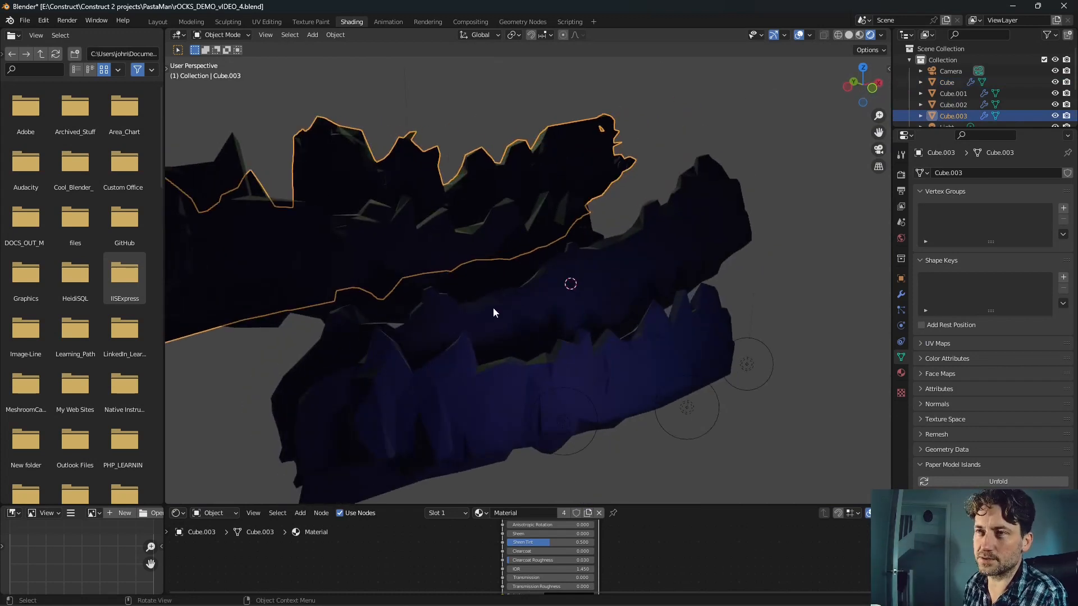
middle_drag(494, 309, 470, 332)
key(KP_1)
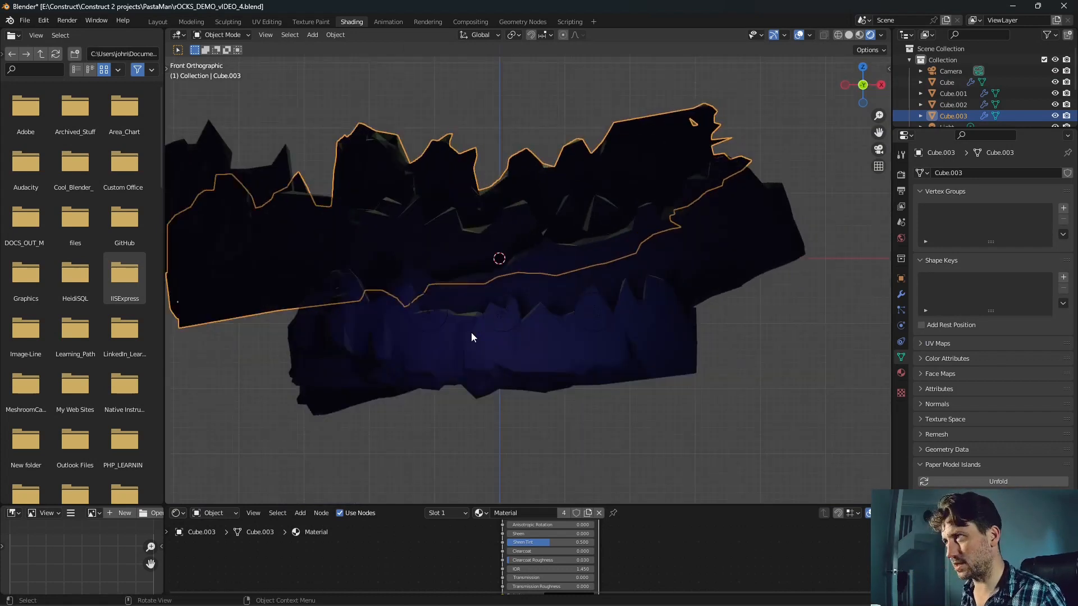
scroll(470, 332, up, 4)
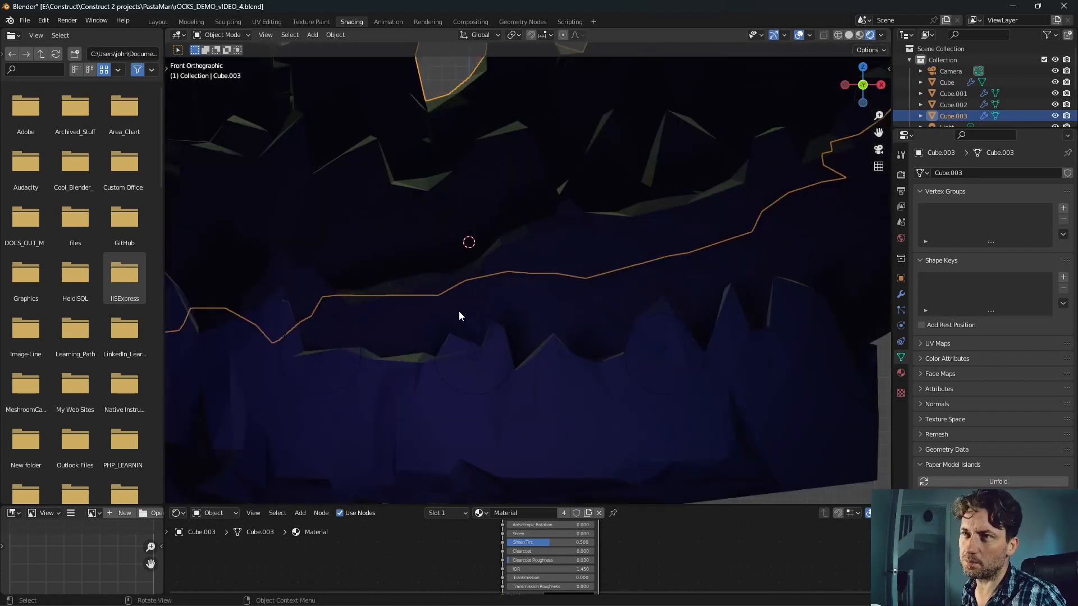
- Save the rock demo file and start a new General file
click(25, 21)
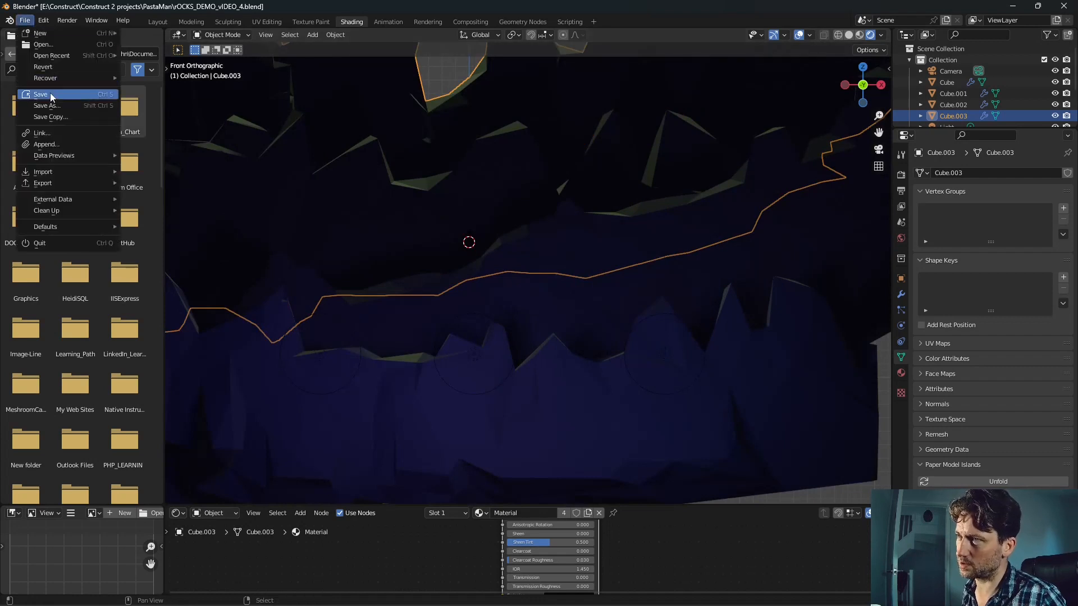
click(49, 94)
click(25, 20)
mouse_move(43, 38)
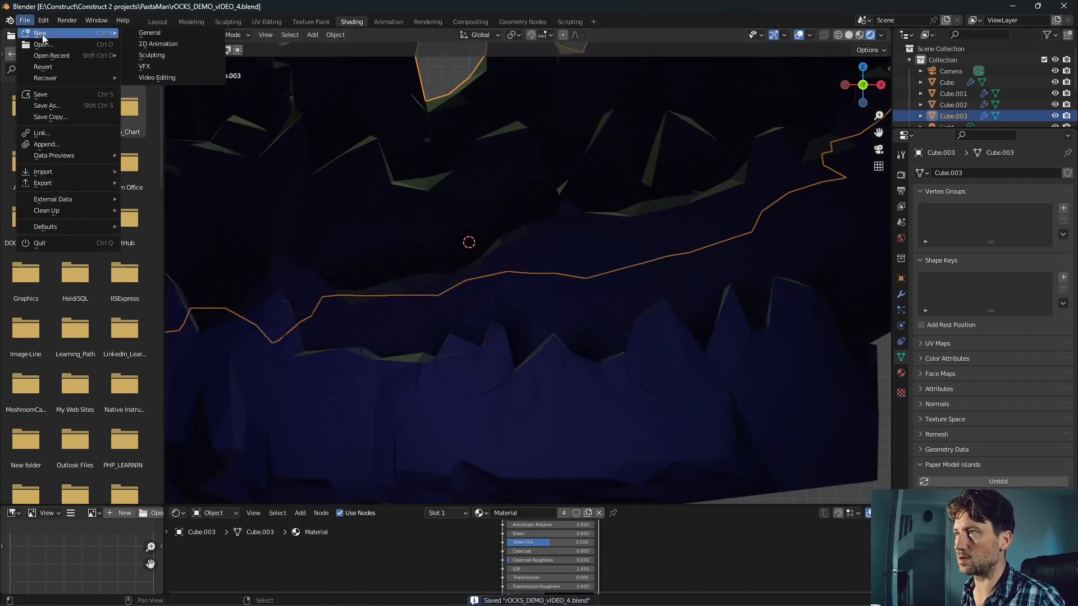
click(164, 33)
- Place the camera at X 0 m and Y -25 m, with rotation X 90°, Y 0° and Z 0°
middle_drag(416, 194, 431, 386)
scroll(431, 387, down, 4)
key(KP_1)
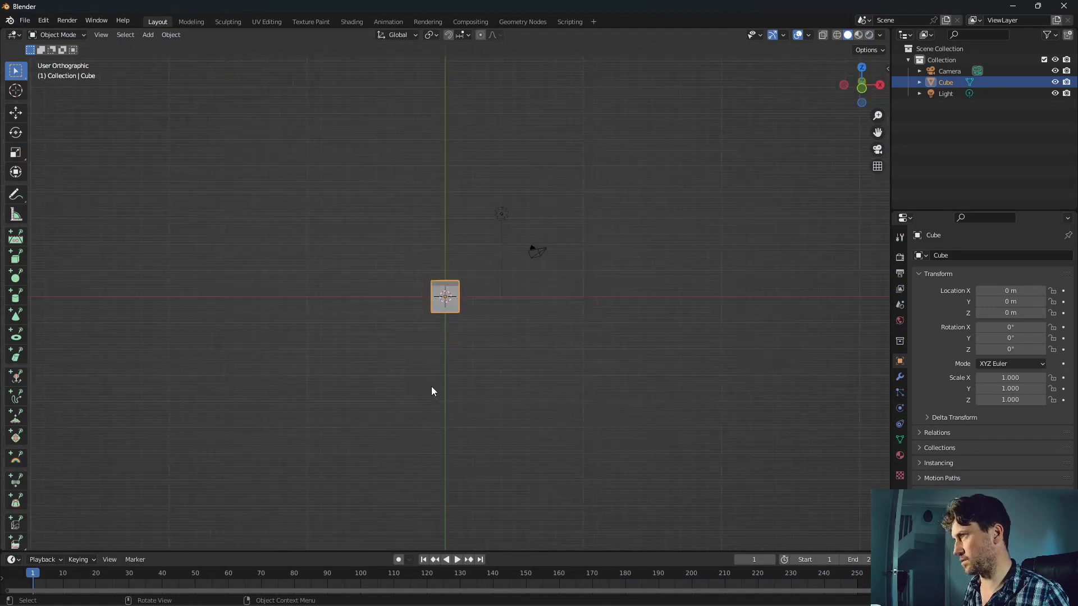
key(KP_7)
click(536, 384)
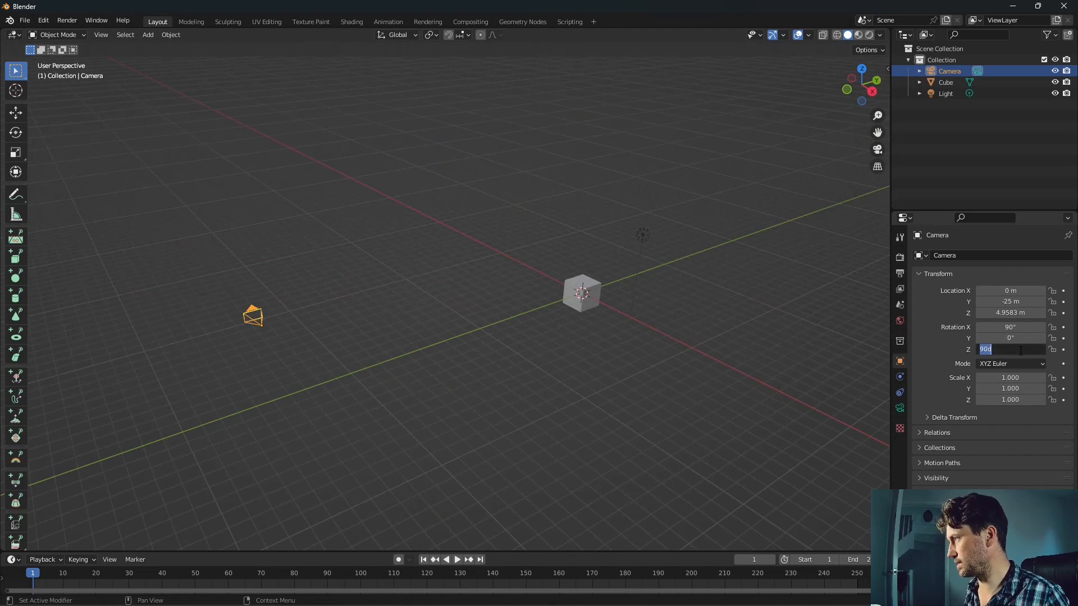
text(0)
key(Return)
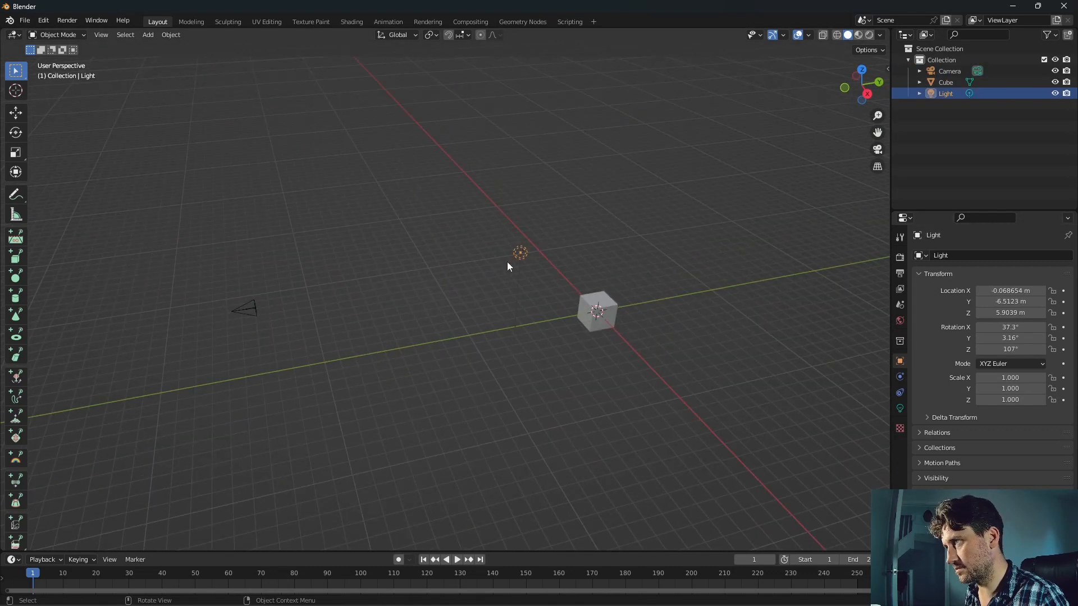
- Move the light down between the camera and cube, to about X 1.71 m, Y -7.46 m, Z 2.73 m
key(g)
key(z)
click(458, 318)
click(282, 314)
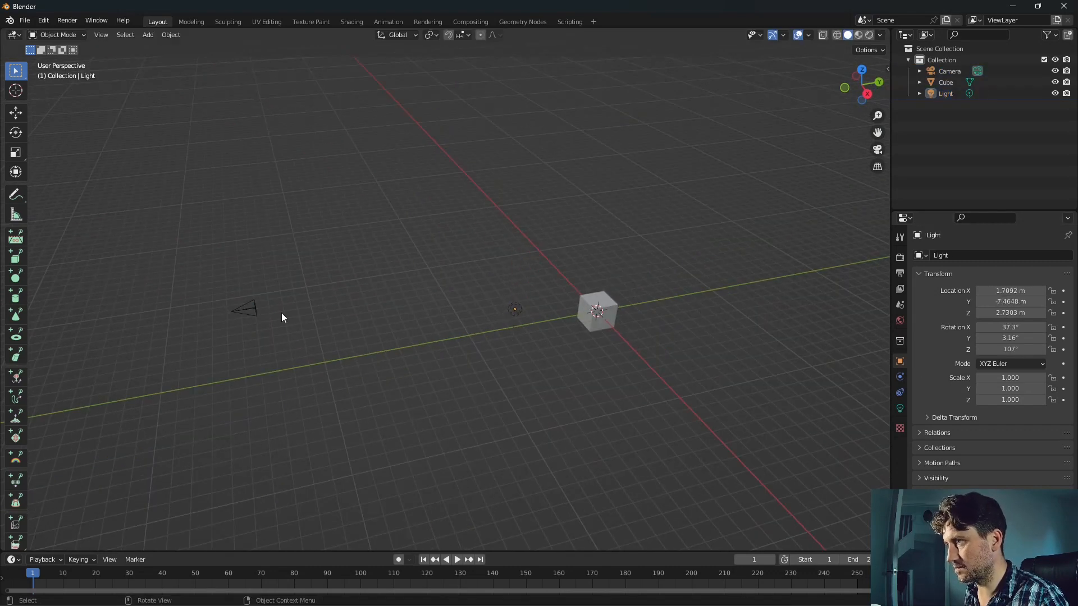
- Set the camera's Z location to 0 m
click(246, 316)
key(KP_1)
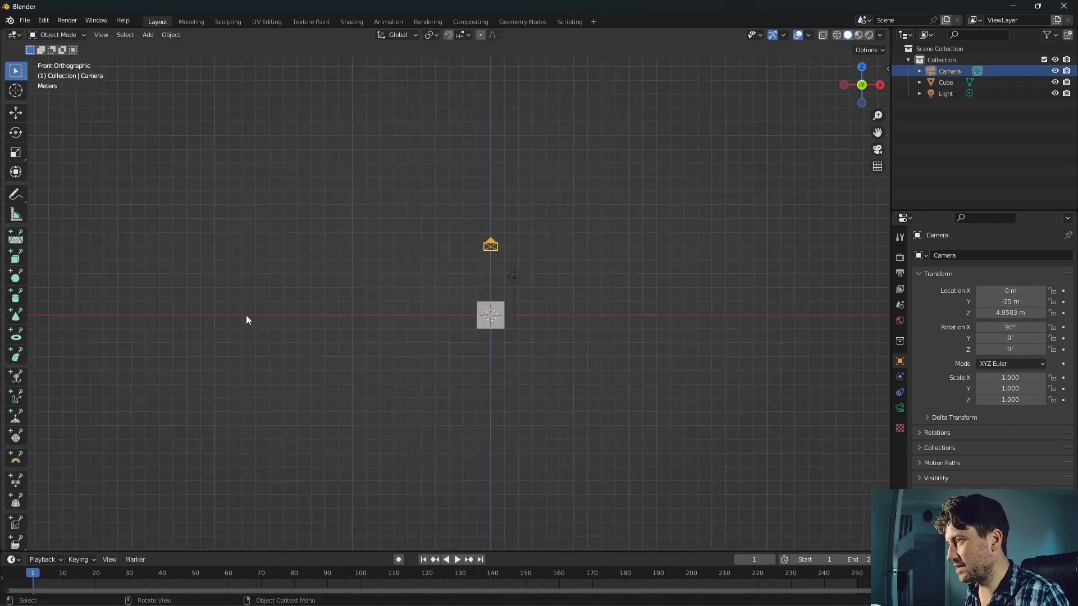
key(Return)
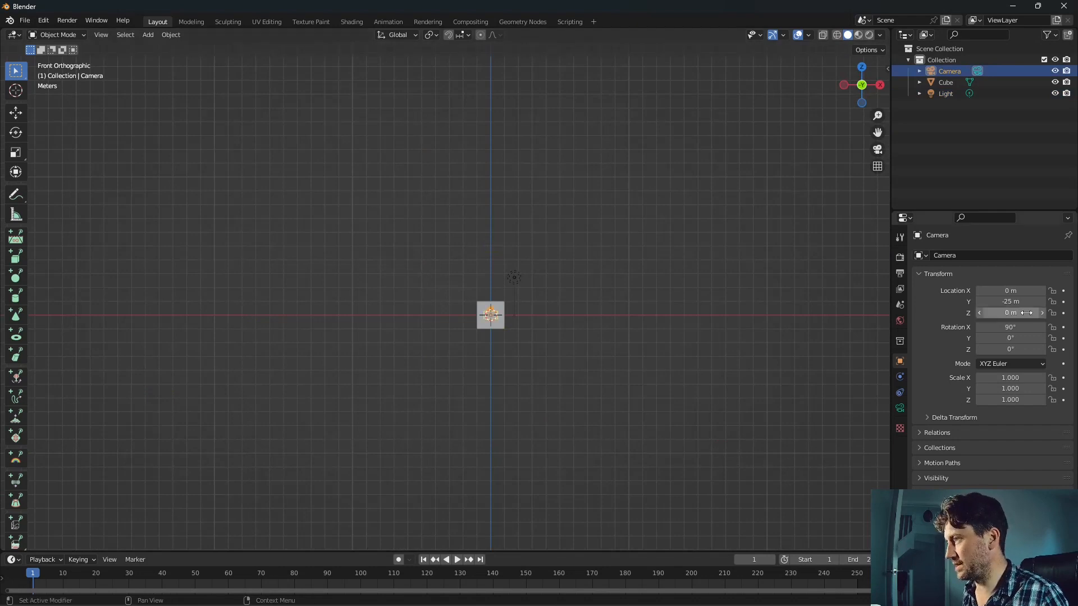
middle_drag(489, 337, 501, 356)
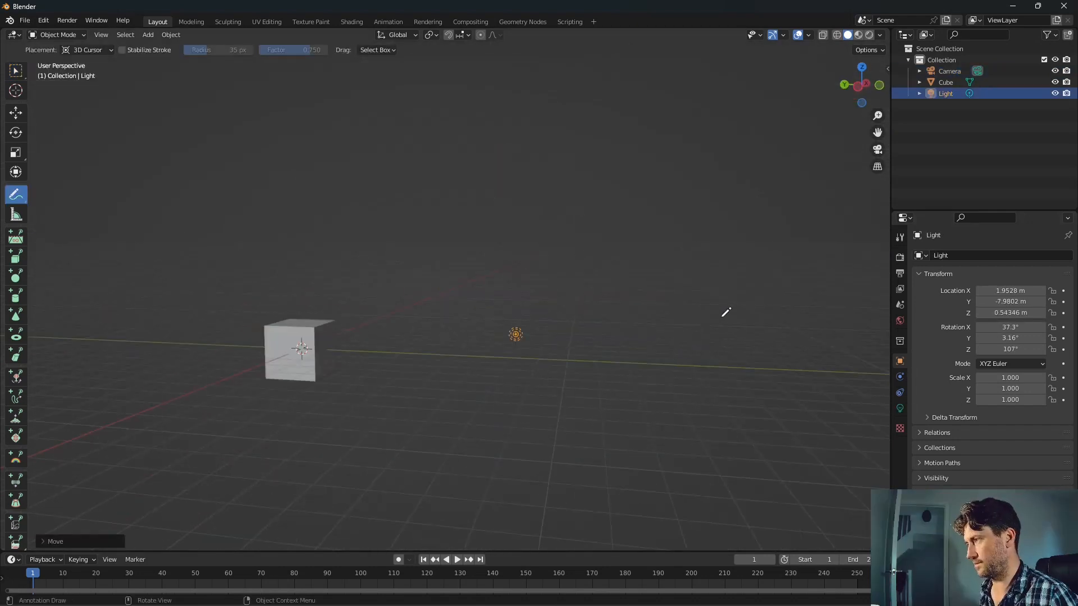
- Sketch annotations of the camera, its viewing direction, three mountain layers behind each other, and arcs with arrows for the light
mouse_move(682, 295)
mouse_down()
mouse_move(738, 334)
mouse_move(685, 359)
mouse_up()
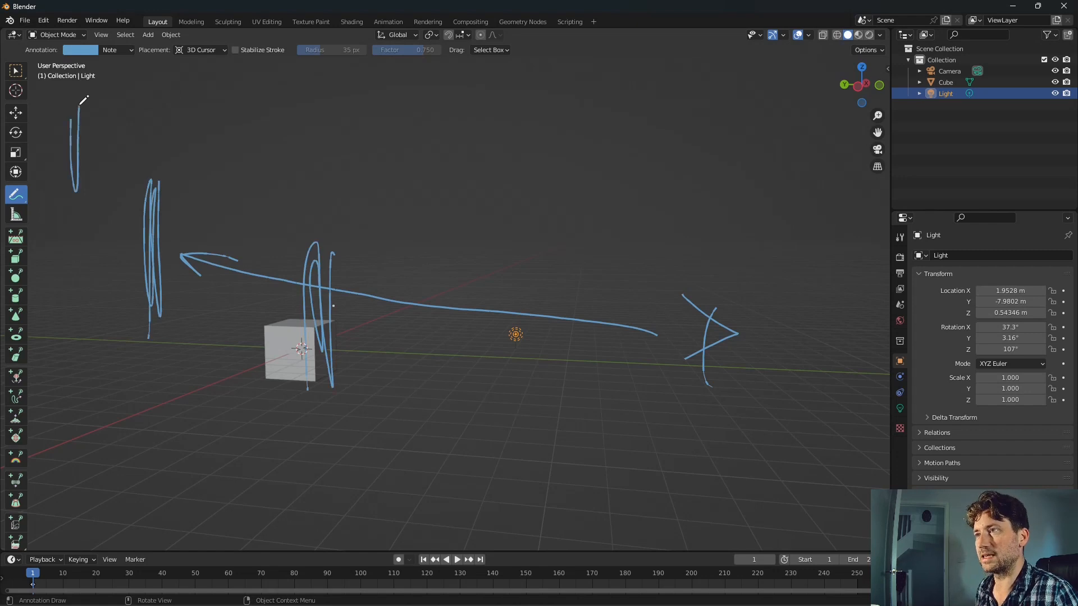
drag(81, 102, 73, 167)
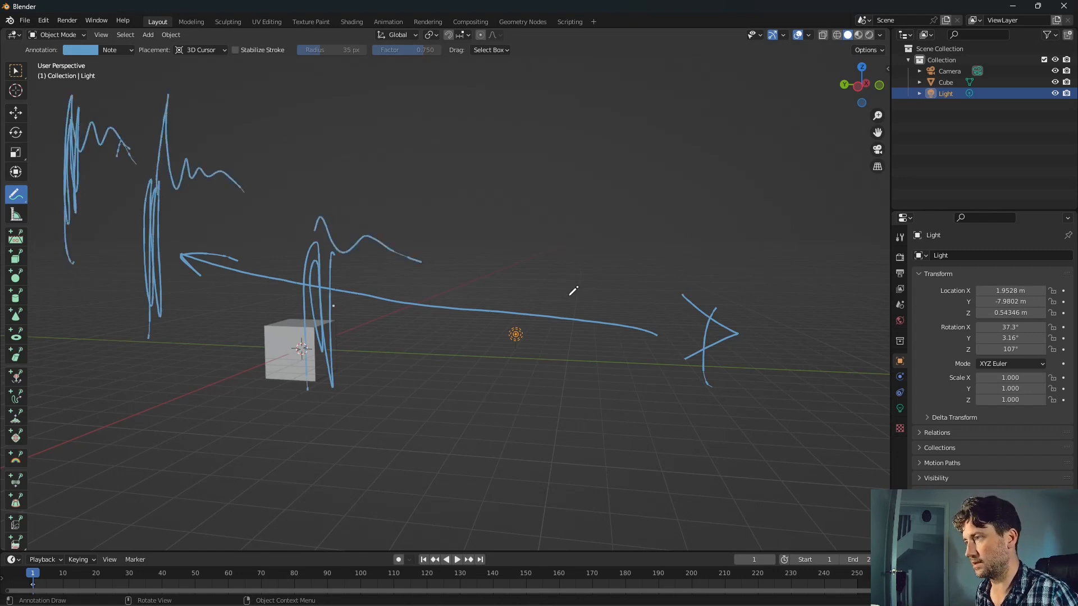
drag(464, 173, 345, 438)
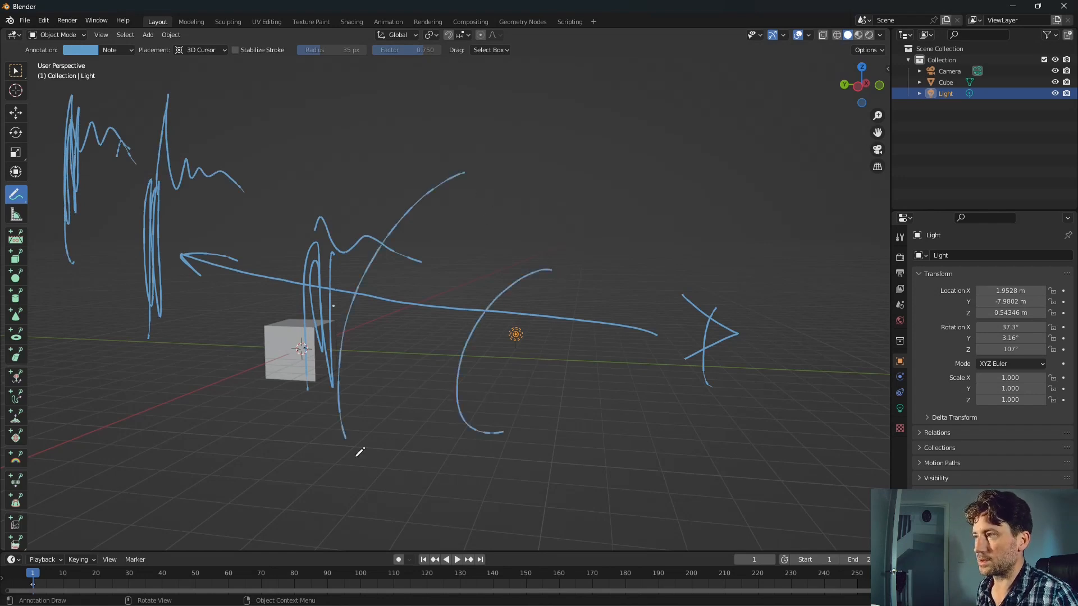
drag(317, 88, 216, 387)
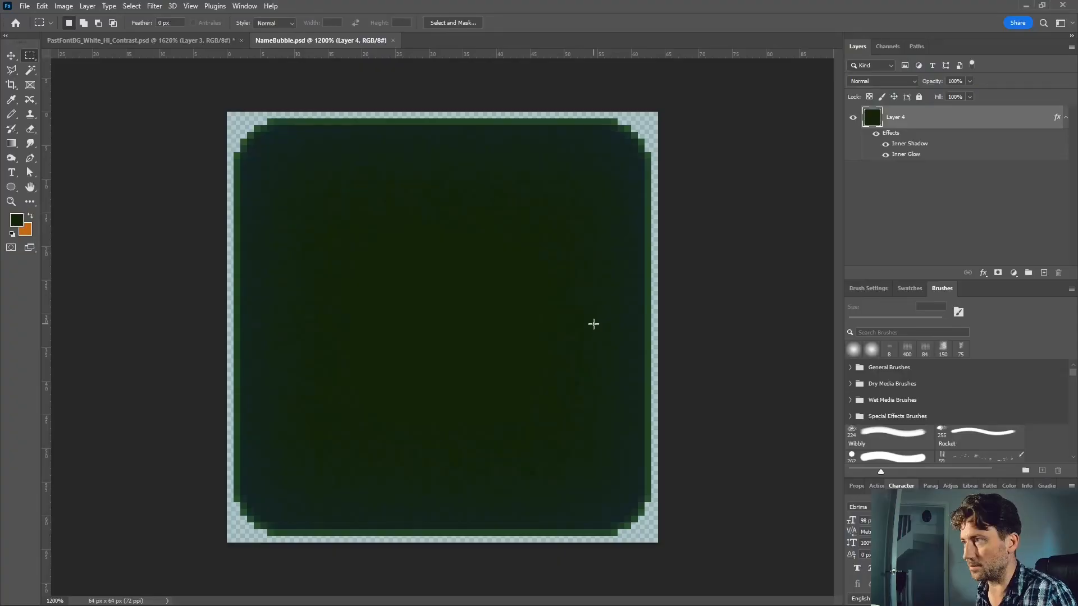
- Switch to Construct 2 and examine how the mountain layers stack over the dark background in the Level layout
key(alt+Tab)
key(Tab)
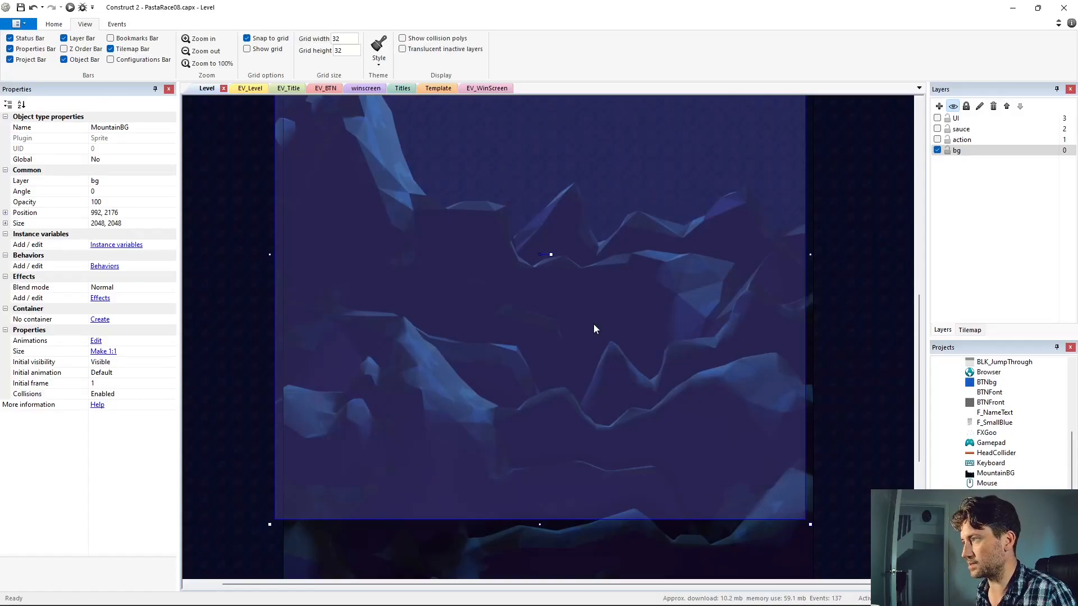
middle_drag(729, 288, 696, 316)
click(841, 336)
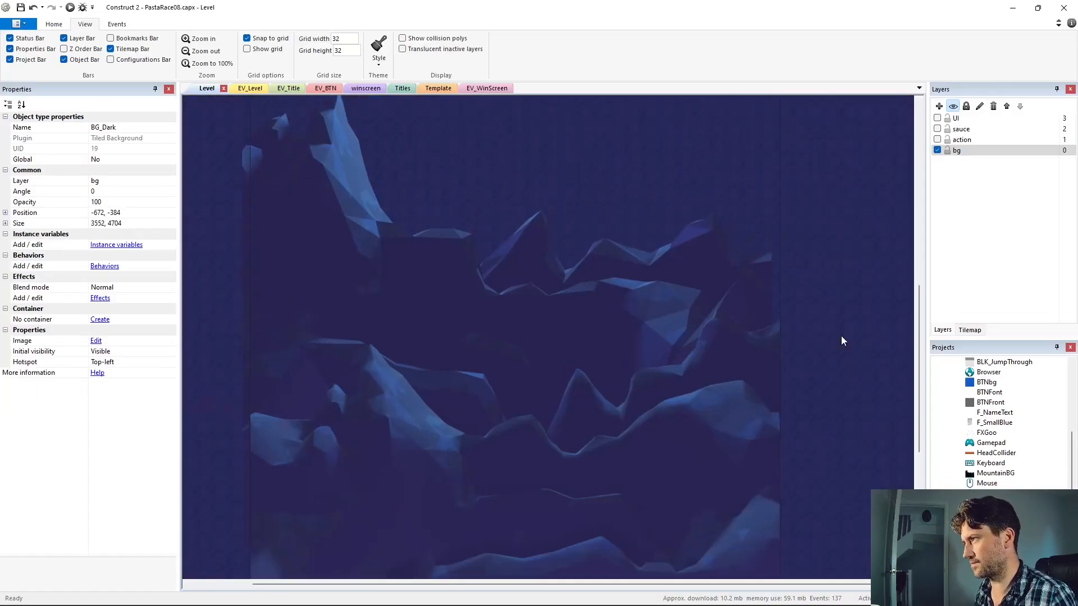
scroll(803, 393, down, 2)
scroll(804, 398, down, 4)
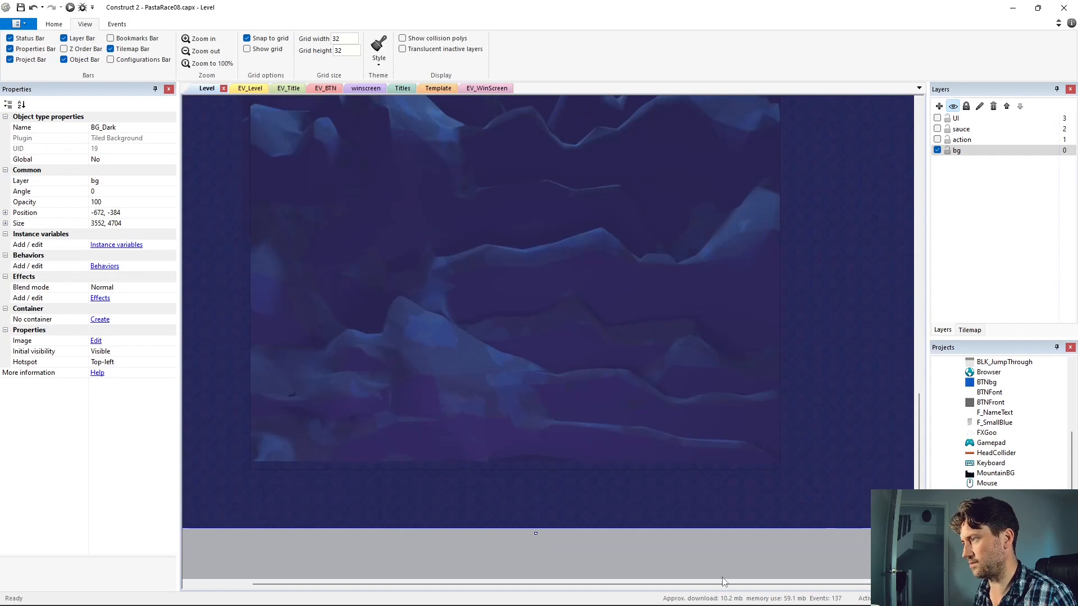
click(715, 569)
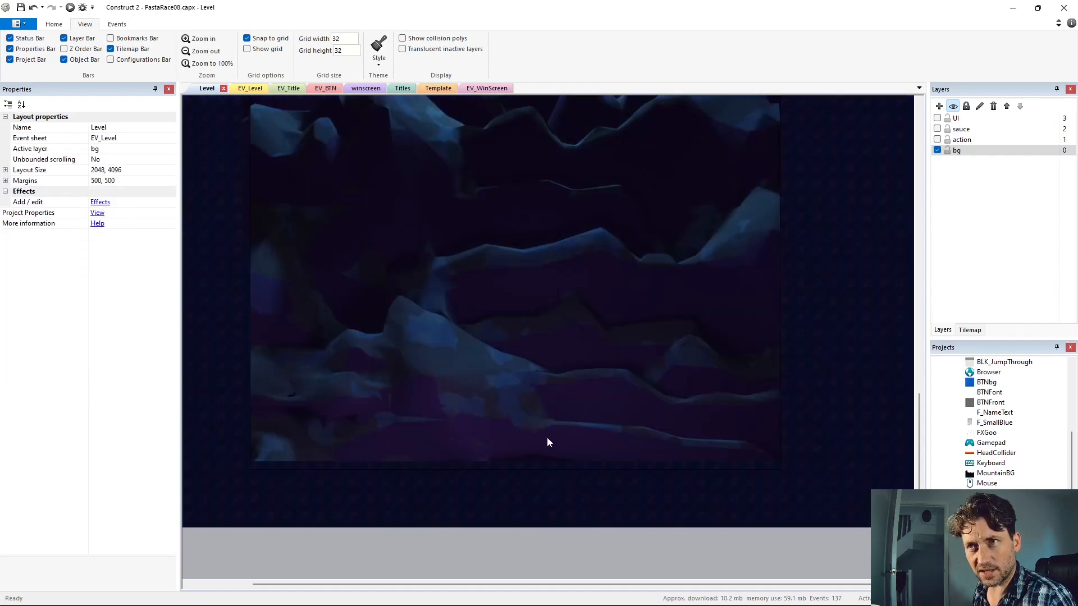
scroll(531, 435, up, 4)
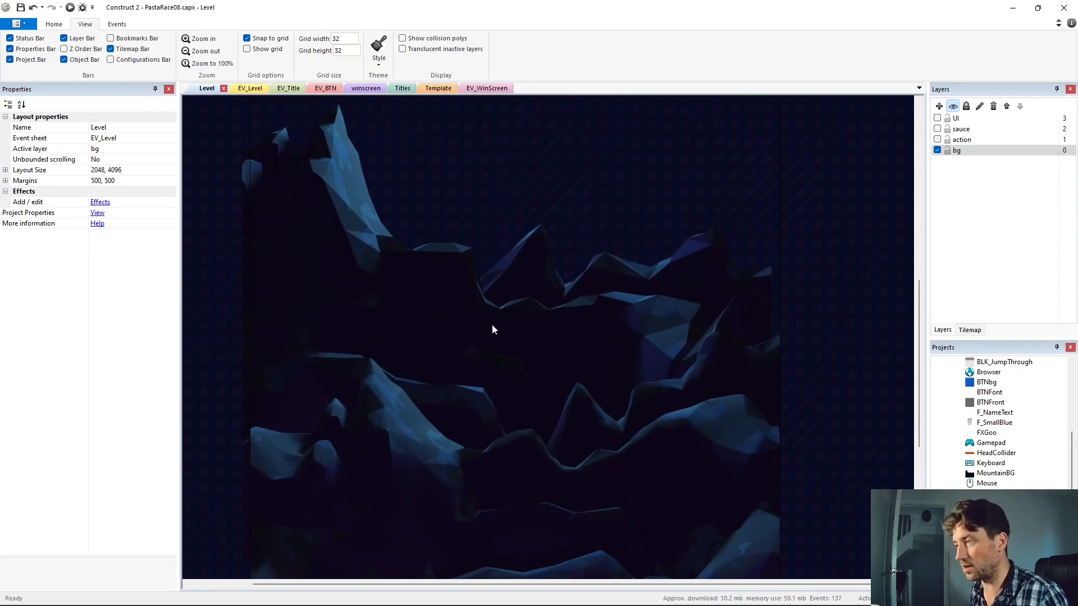
- Switch back to Blender, leave the Annotate tool and clear the sketched annotations around the cube
key(alt+Tab)
key(alt+Tab)
key(alt+Tab)
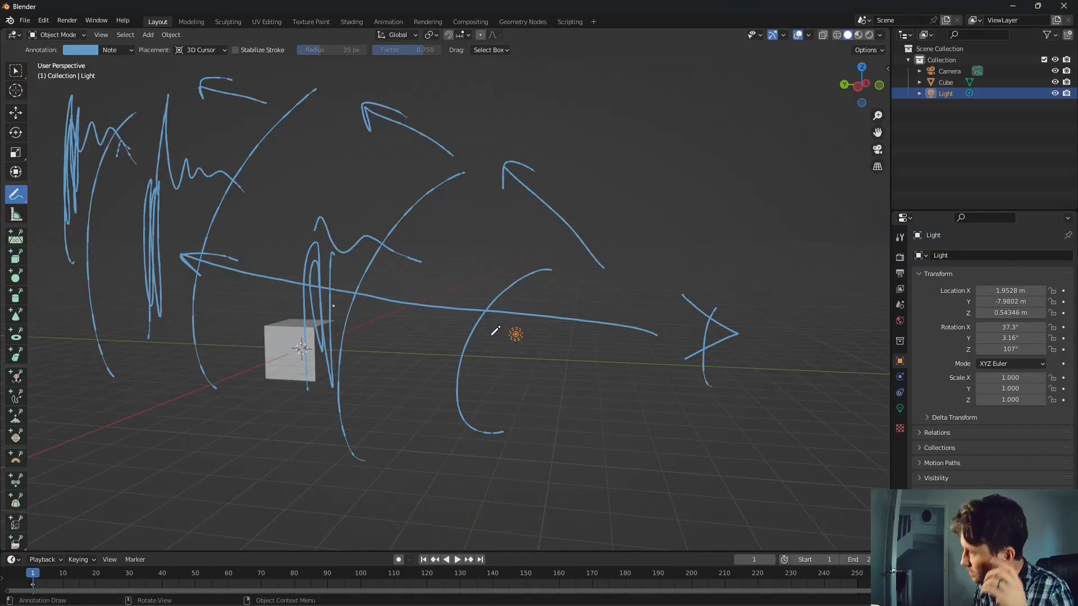
mouse_move(495, 331)
middle_down()
mouse_move(402, 457)
mouse_move(620, 313)
mouse_move(604, 340)
middle_up()
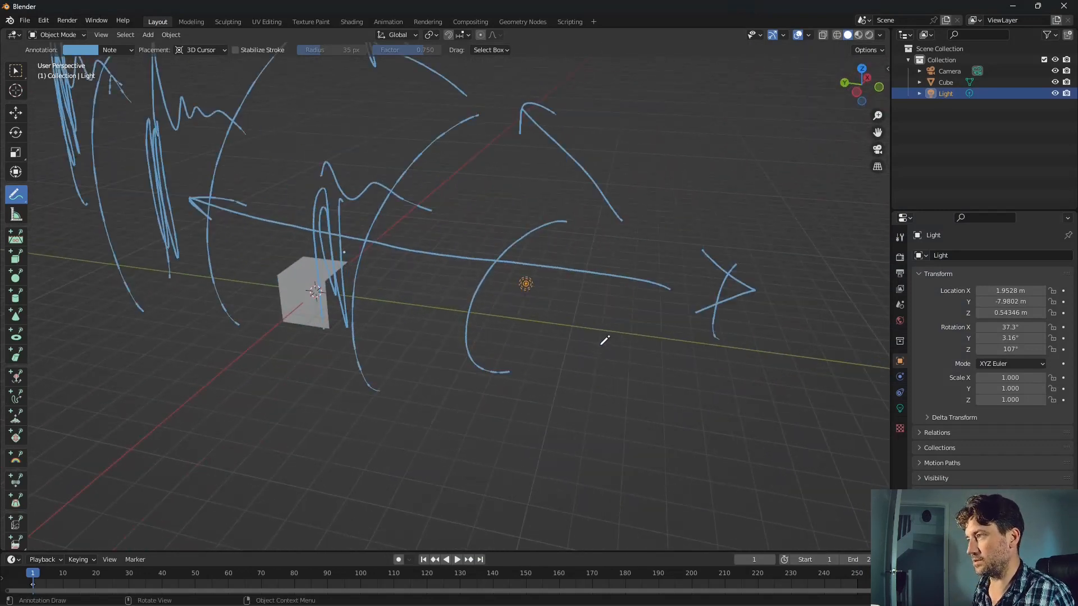
click(16, 71)
click(399, 190)
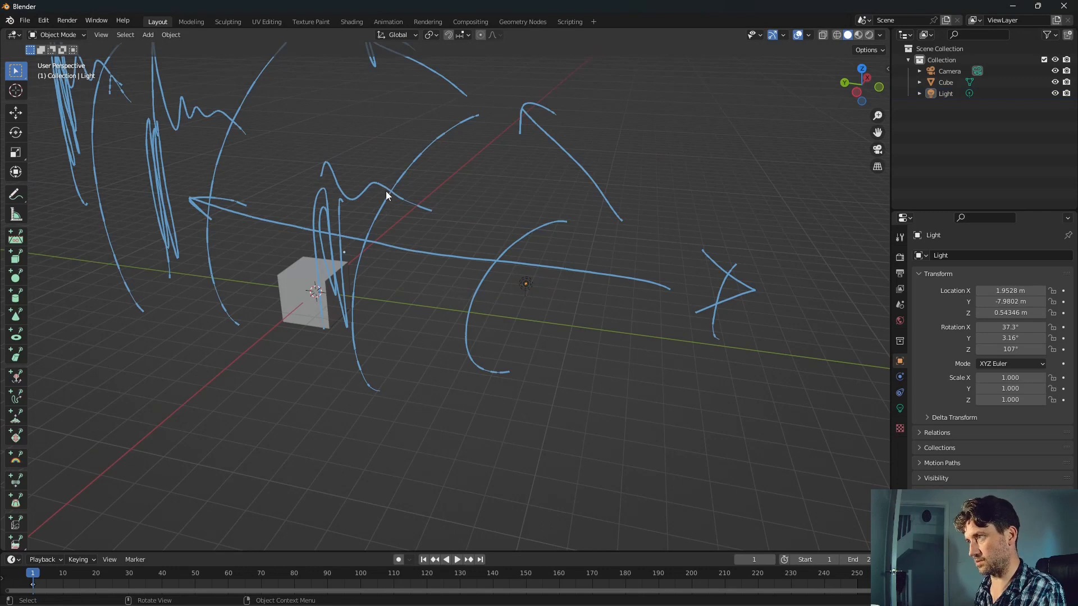
scroll(386, 195, down, 4)
middle_drag(393, 207, 381, 270)
scroll(530, 218, up, 3)
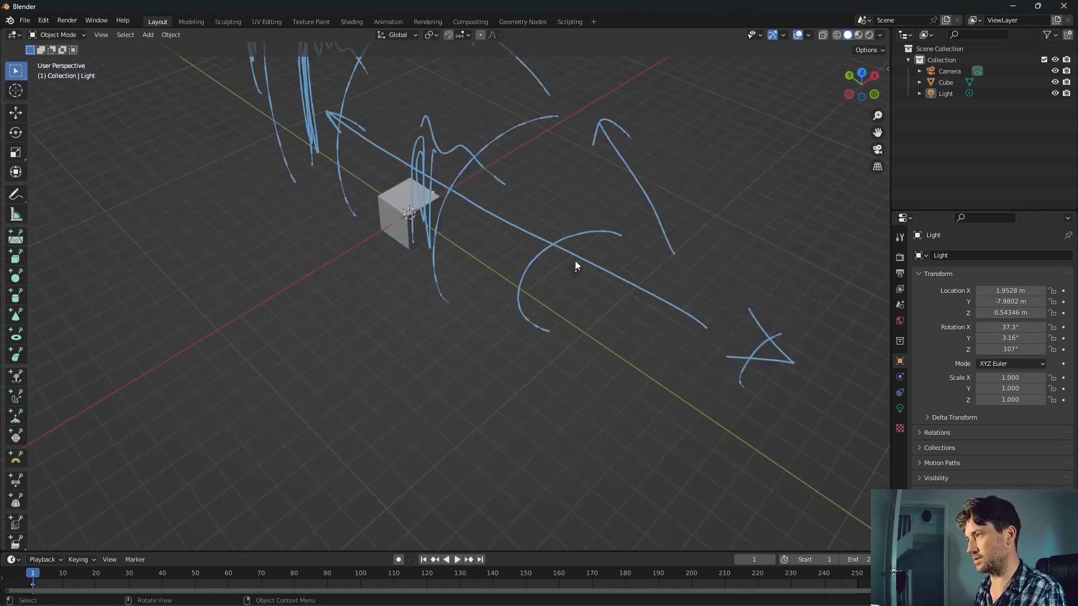
drag(531, 217, 682, 293)
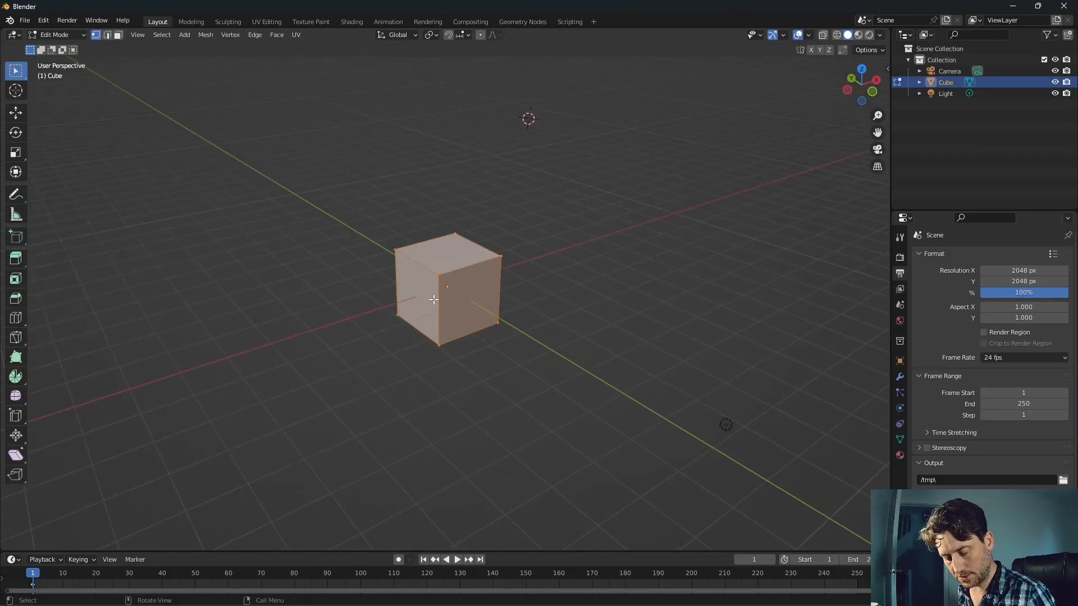
- Scale the cube's mesh along the X axis into a long, wide bar
scroll(434, 300, down, 6)
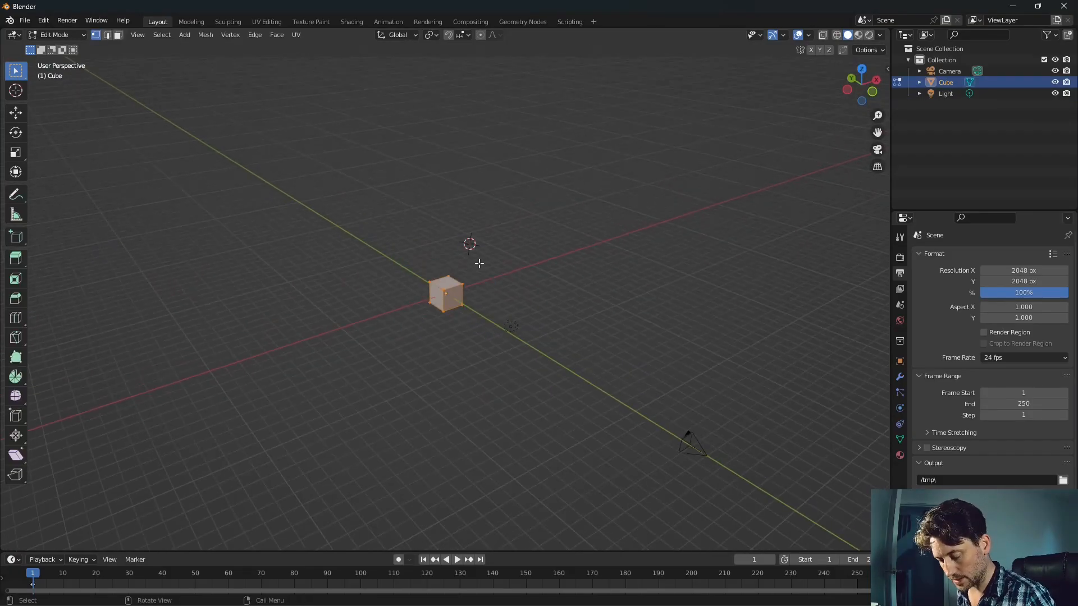
key(s)
key(x)
click(142, 112)
key(KP_0)
- Add a dense row of evenly spaced vertical loop cuts across the bar's length
scroll(537, 292, up, 5)
key(ctrl+r)
scroll(538, 291, up, 15)
click(538, 292)
middle_drag(538, 292, 500, 359)
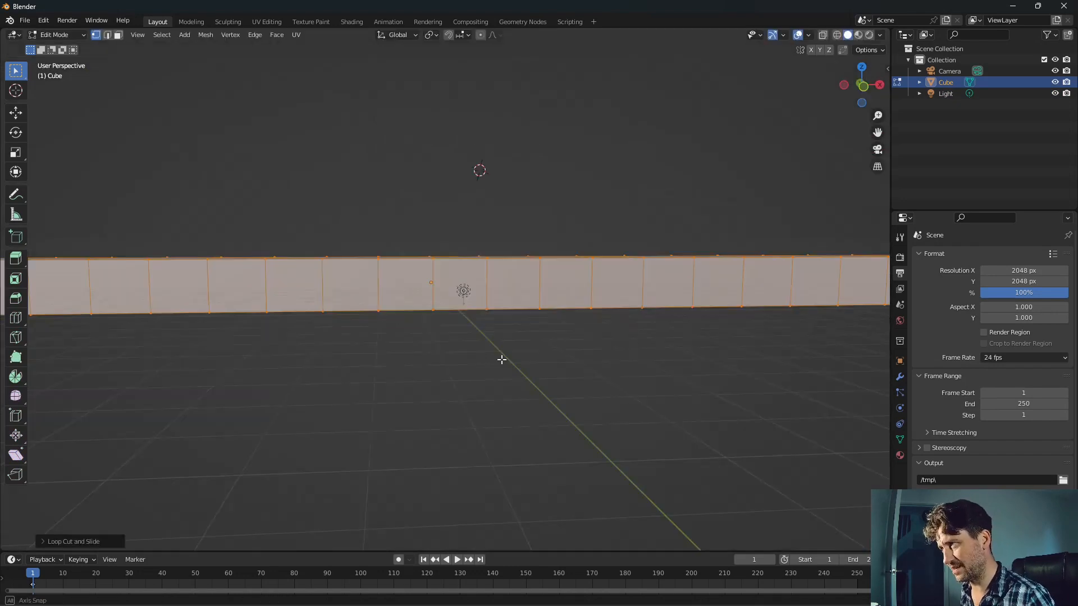
- Move the bar's bottom row of vertices down along Z to make it taller
key(KP_1)
scroll(314, 350, down, 4)
drag(123, 344, 781, 295)
key(g)
key(z)
click(784, 357)
- Add two horizontal loop cuts running along the length of the bar
key(ctrl+r)
click(525, 322)
right_click(524, 323)
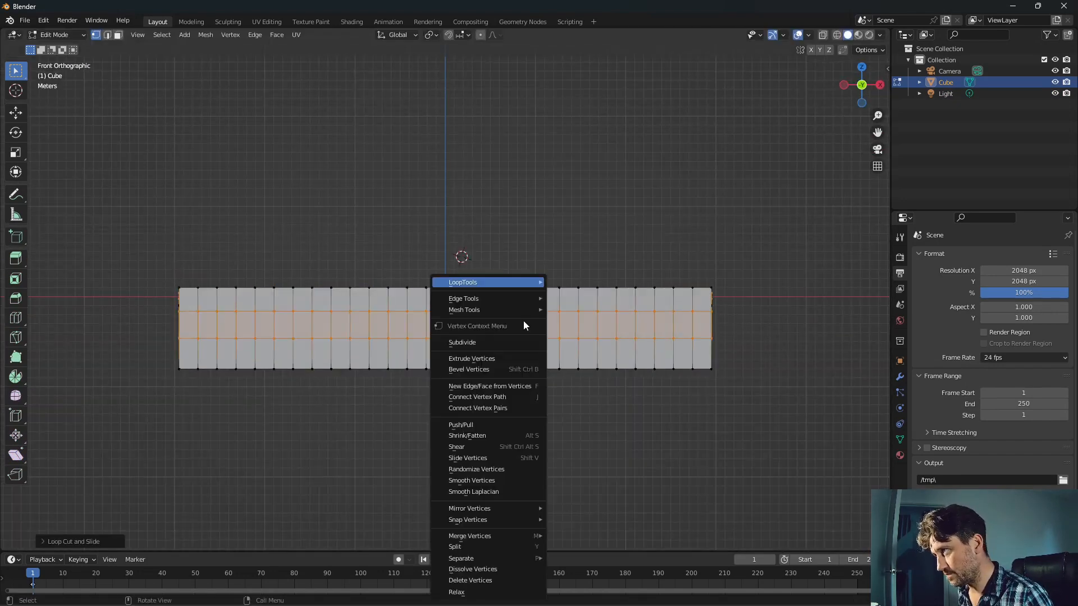
- Turn on X-ray in front view, then move and rotate a group of upper vertices on the bar's left half
middle_drag(281, 236, 335, 267)
key(KP_1)
scroll(334, 268, up, 2)
key(alt+z)
drag(284, 238, 320, 351)
key(g)
key(r)
click(356, 306)
- Rotate the vertices at the bar's left end to tilt that end
drag(130, 270, 132, 359)
key(r)
click(198, 334)
key(r)
click(117, 362)
- Rotate the upper vertices at the middle of the bar to form a slanted peak
drag(429, 269, 485, 368)
key(r)
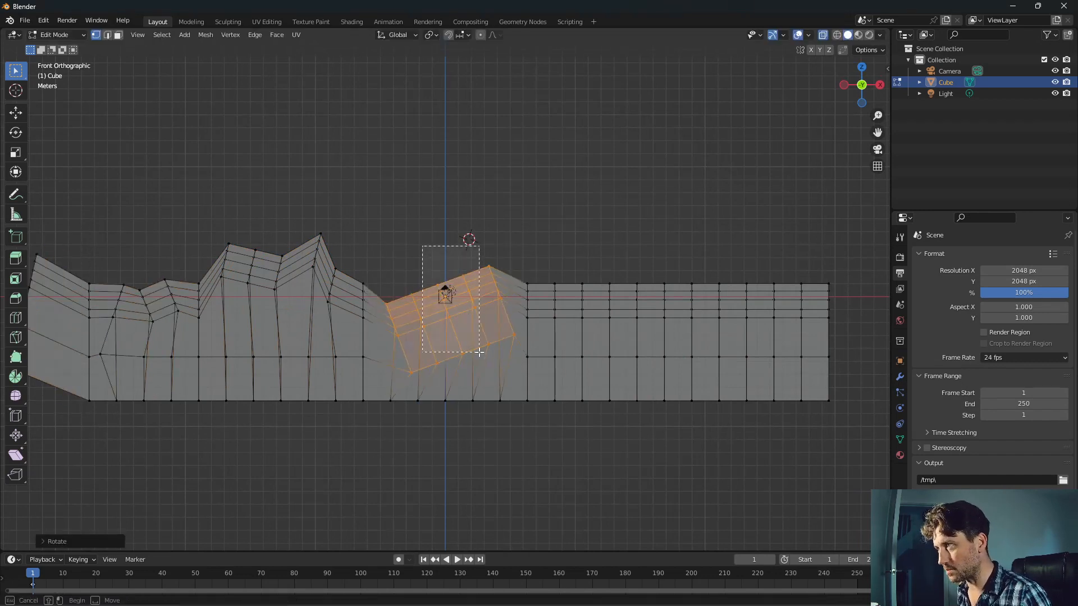
click(504, 374)
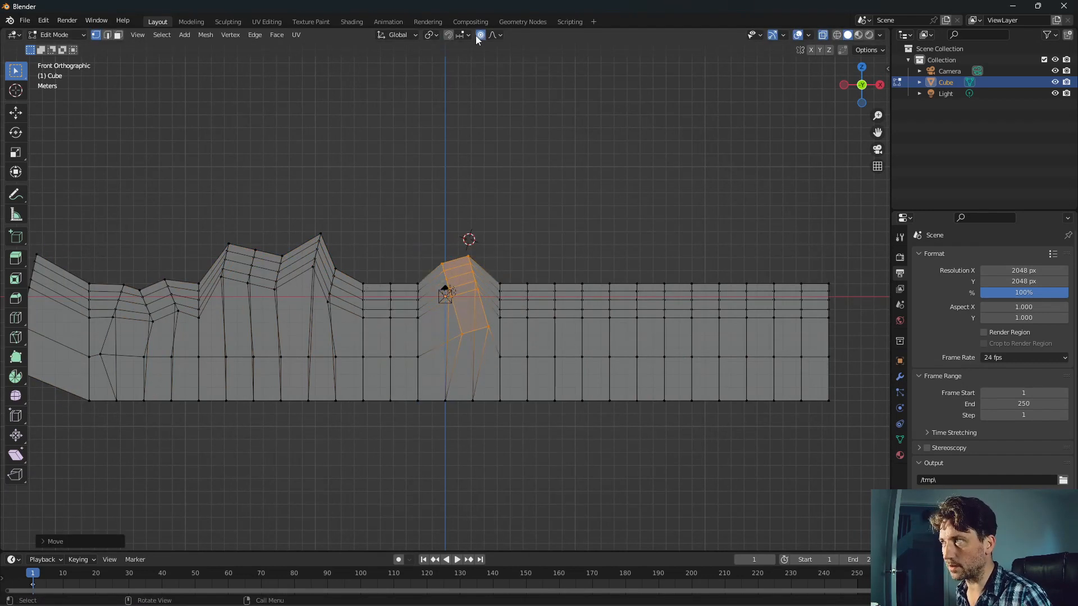
- Rotate and move a small group of upper vertices just past the bar's centre with proportional editing to form a low peak
drag(541, 260, 568, 361)
scroll(599, 304, up, 1)
scroll(600, 304, down, 2)
key(r)
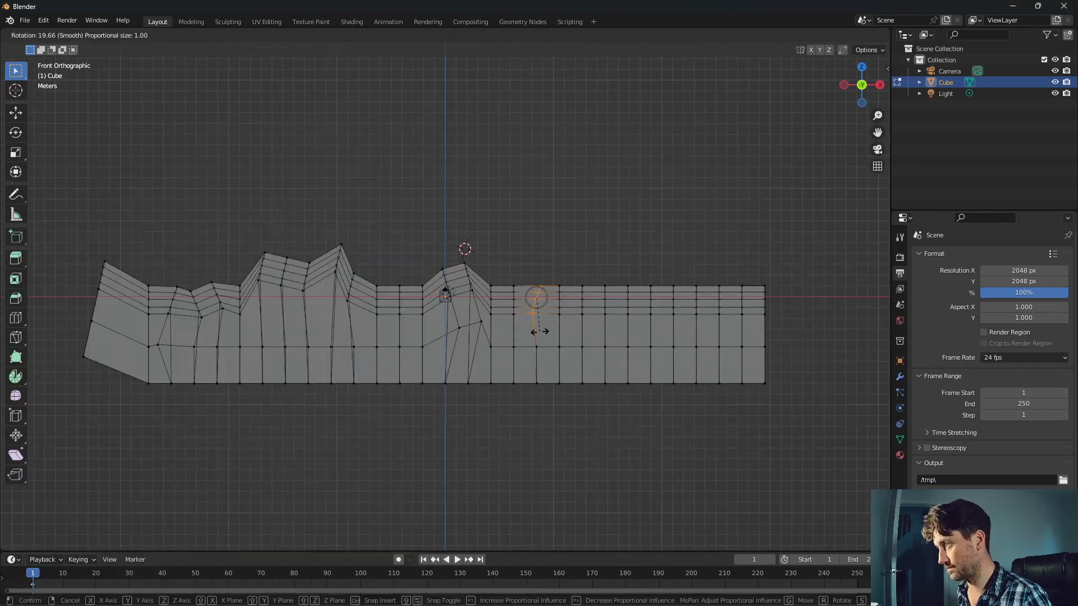
key(g)
click(544, 331)
- Shape a tall peak on the bar's right half by reworking its upper vertices with a larger proportional influence, then turn proportional editing off
drag(674, 221, 598, 312)
key(r)
scroll(665, 354, down, 8)
click(678, 360)
key(ctrl+KP_Subtract)
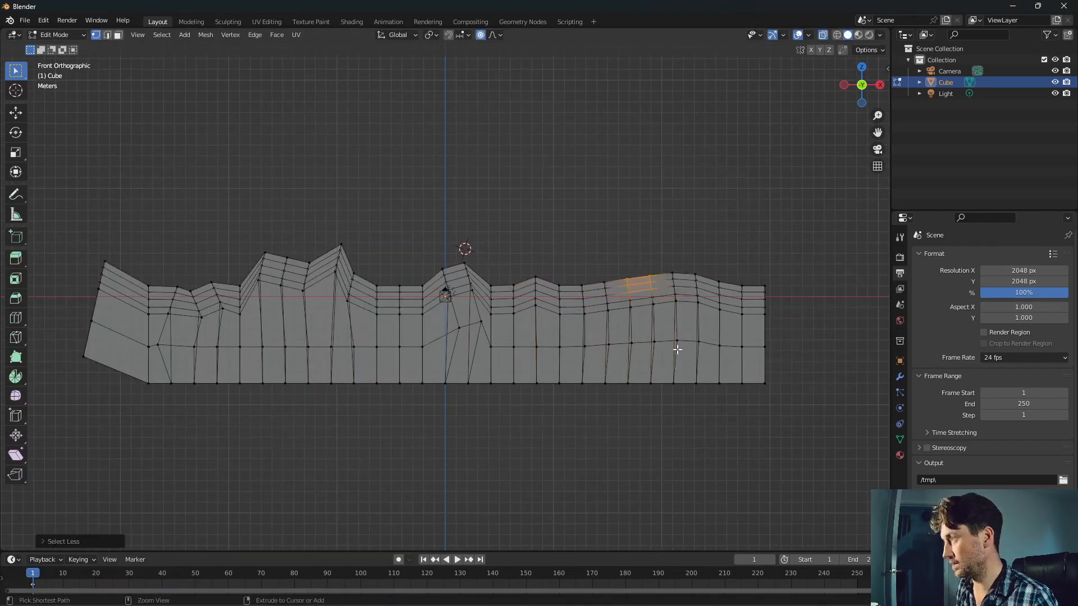
click(618, 292)
key(o)
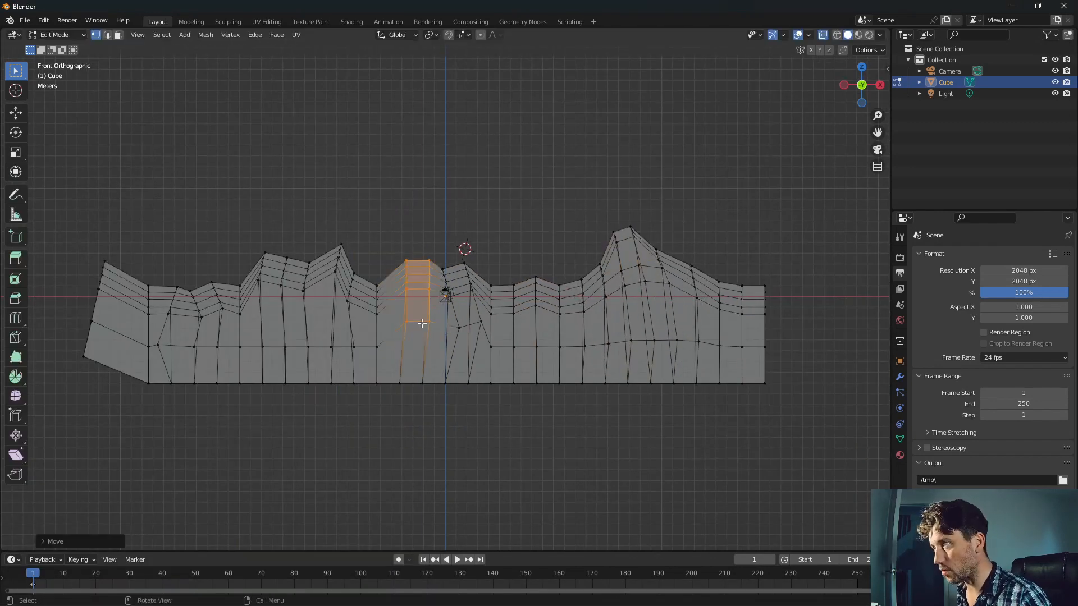
- Select a vertical edge loop just right of the bar's centre and scale it, including along the Y axis
alt+click(410, 326)
alt+click(513, 365)
key(s)
click(513, 377)
middle_drag(513, 377, 582, 438)
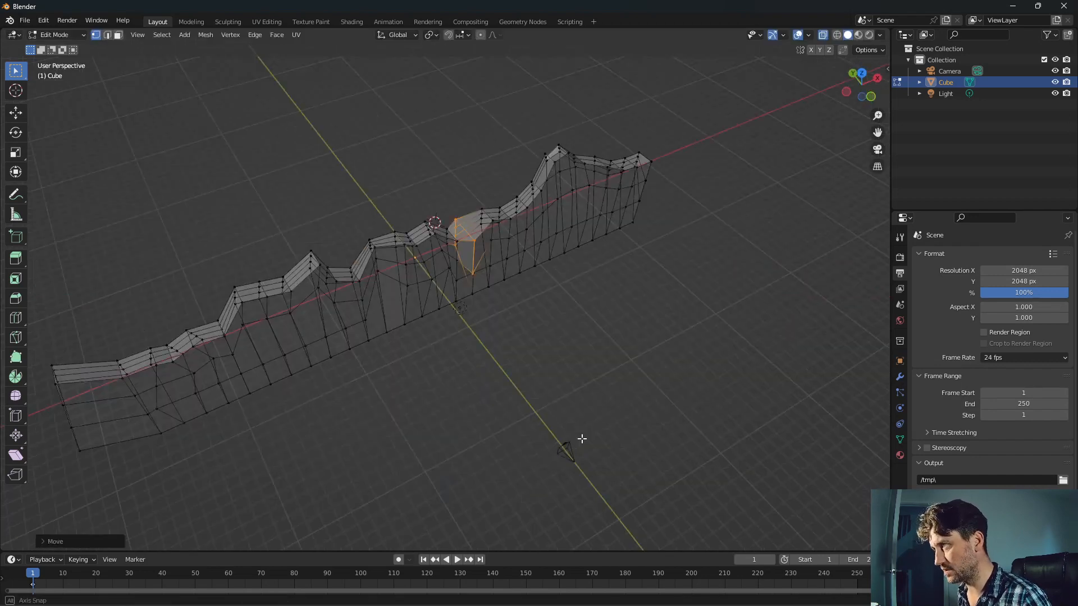
scroll(582, 438, up, 2)
key(s)
key(y)
click(632, 347)
- Select the edge loops along the underside of the bar and flatten them by scaling to 0 along Z
shift+middle_drag(632, 347, 510, 442)
alt+click(576, 369)
alt+click(602, 406)
key(KP_1)
alt+click(616, 409)
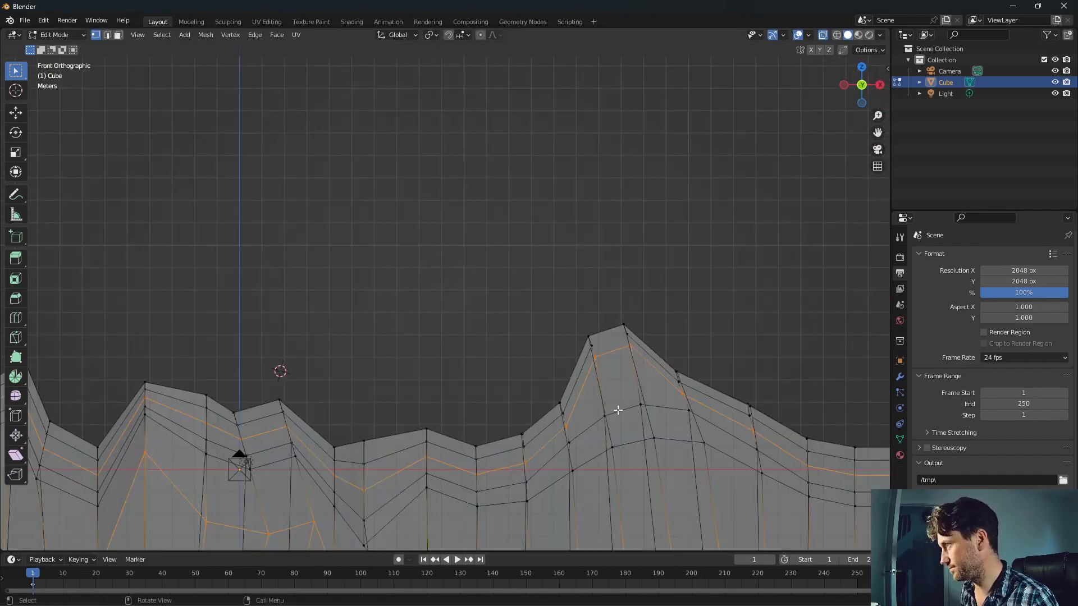
middle_drag(616, 410, 359, 259)
click(525, 393)
alt+click(360, 261)
alt+shift+click(321, 453)
key(s)
key(z)
key(0)
click(375, 389)
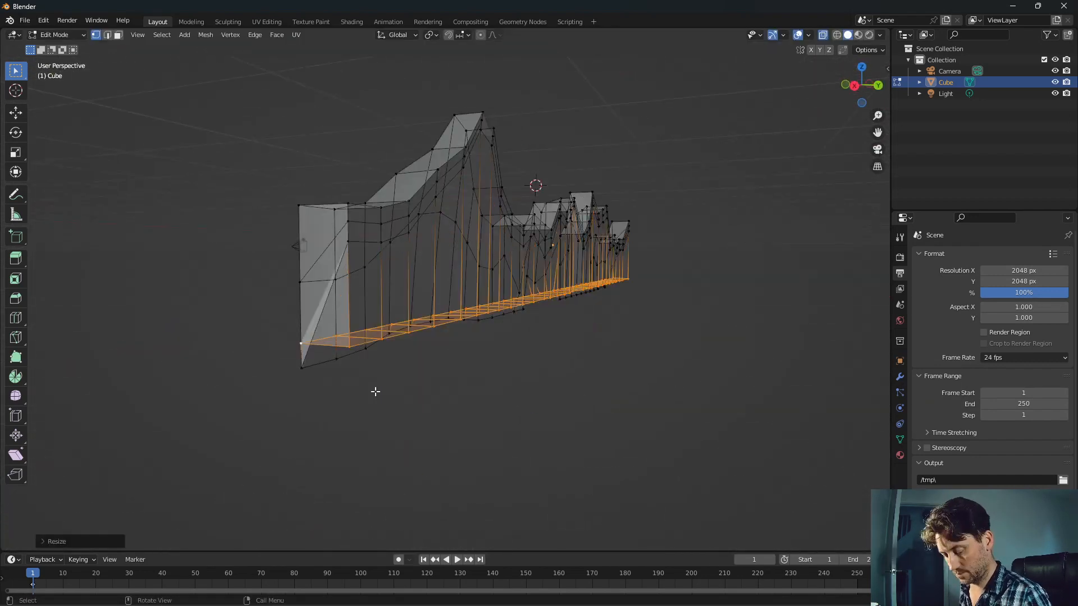
- Move the flattened underside down along Z and adjust the lengthwise edge loop above it along Z
key(g)
key(z)
click(422, 519)
alt+click(363, 244)
key(g)
key(z)
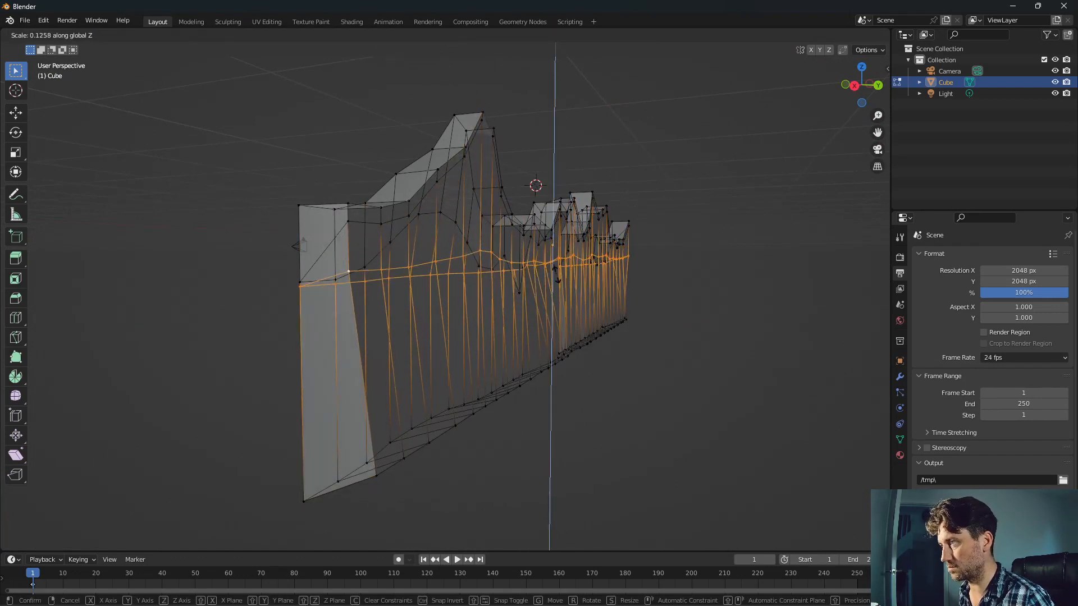
click(433, 443)
middle_drag(718, 534, 441, 399)
alt+click(385, 337)
middle_drag(385, 337, 457, 292)
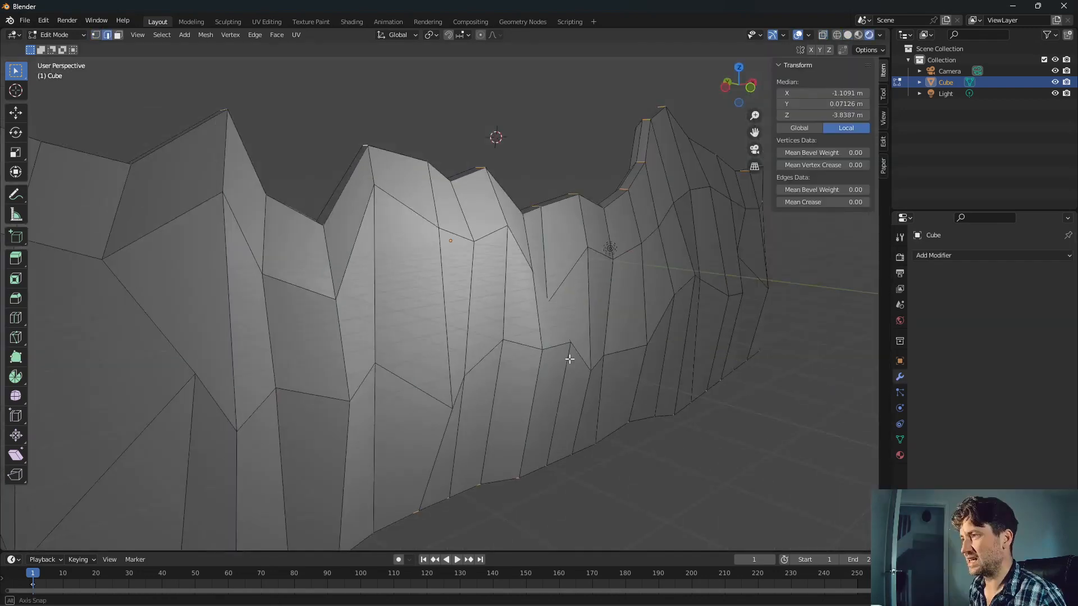
- Add a Remesh modifier to the mountain mesh and set its voxel size to 1.66 m
middle_drag(567, 354, 463, 370)
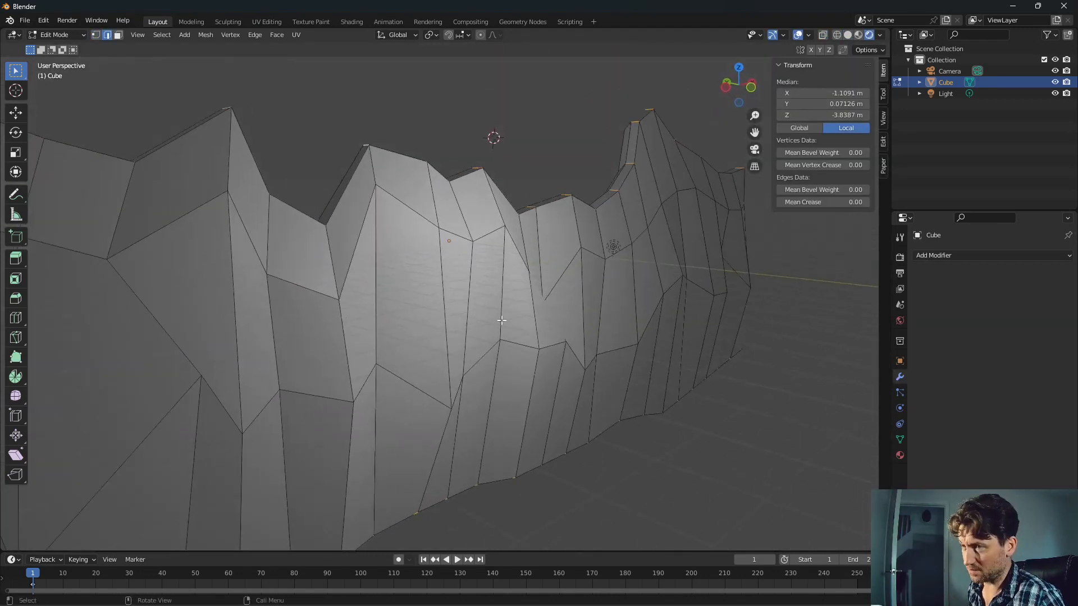
middle_drag(501, 321, 550, 314)
click(987, 256)
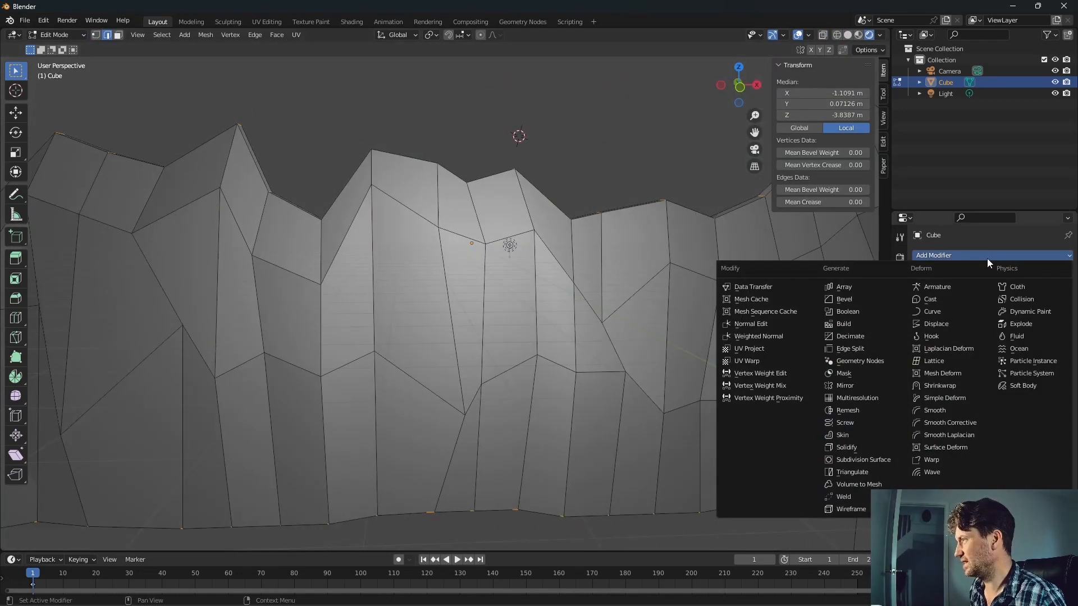
click(864, 410)
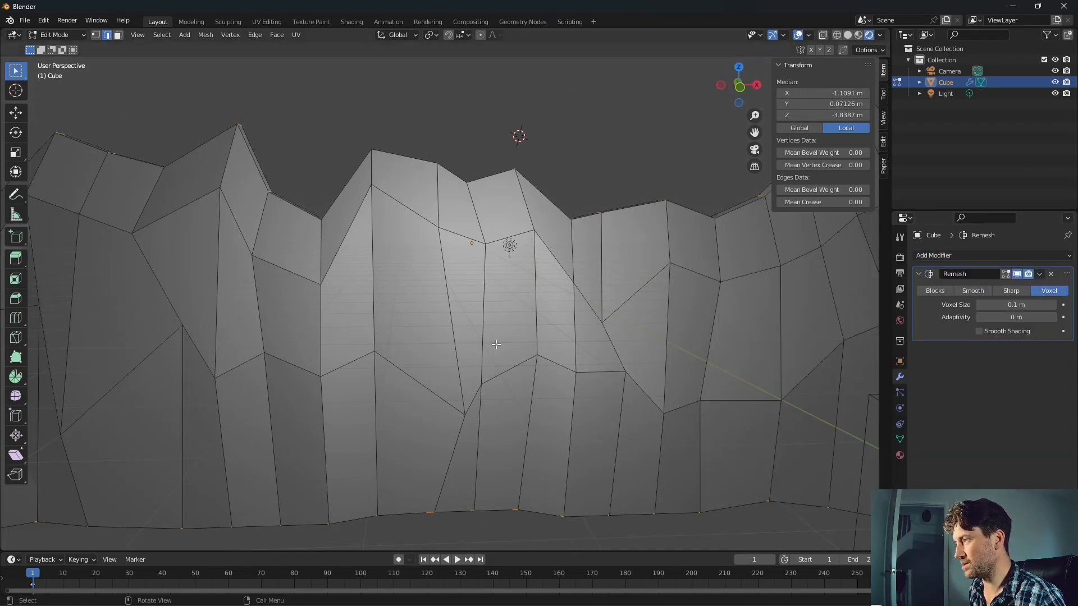
middle_drag(496, 347, 568, 363)
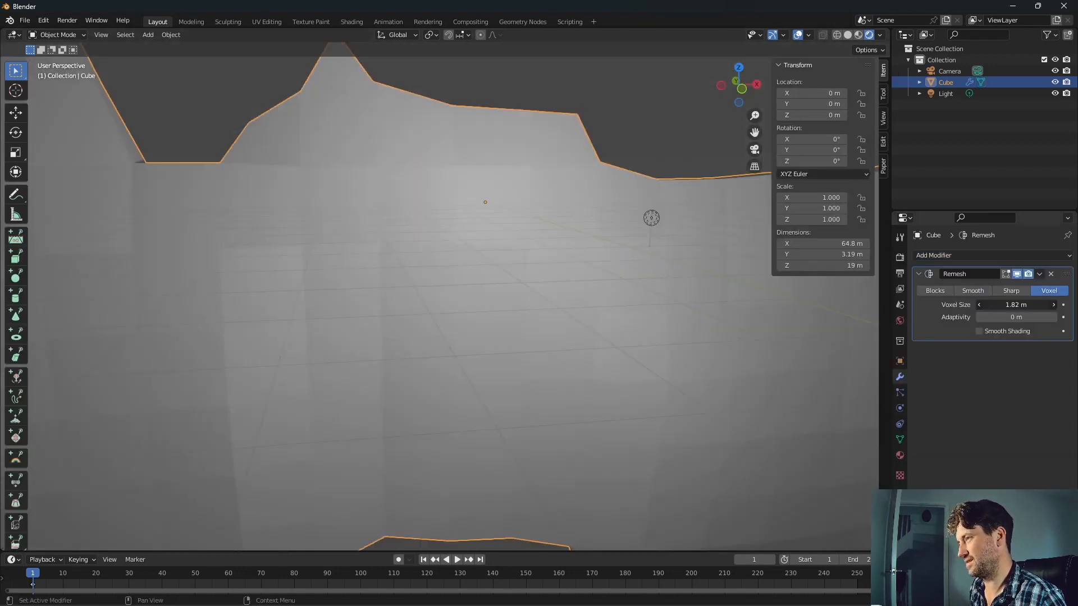
scroll(480, 284, down, 4)
middle_drag(479, 284, 578, 291)
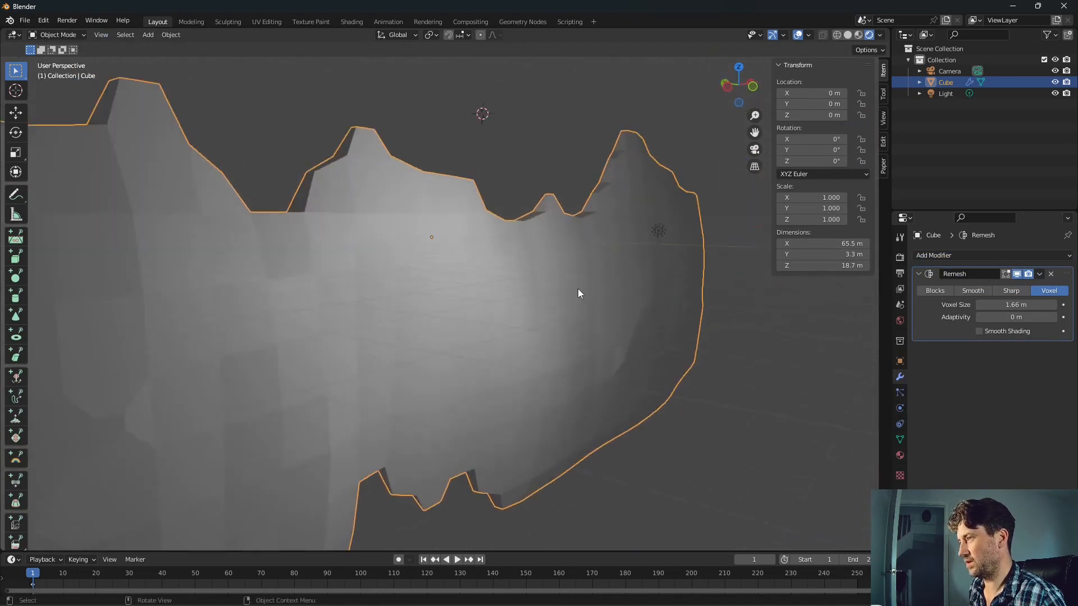
- Set the Remesh voxel size to 0.248 m and the adaptivity to 0.63 m
drag(1005, 317, 975, 305)
middle_drag(651, 309, 592, 316)
middle_drag(241, 236, 314, 284)
scroll(334, 284, up, 4)
middle_drag(359, 241, 419, 339)
scroll(377, 202, down, 4)
scroll(449, 262, up, 4)
scroll(349, 258, up, 4)
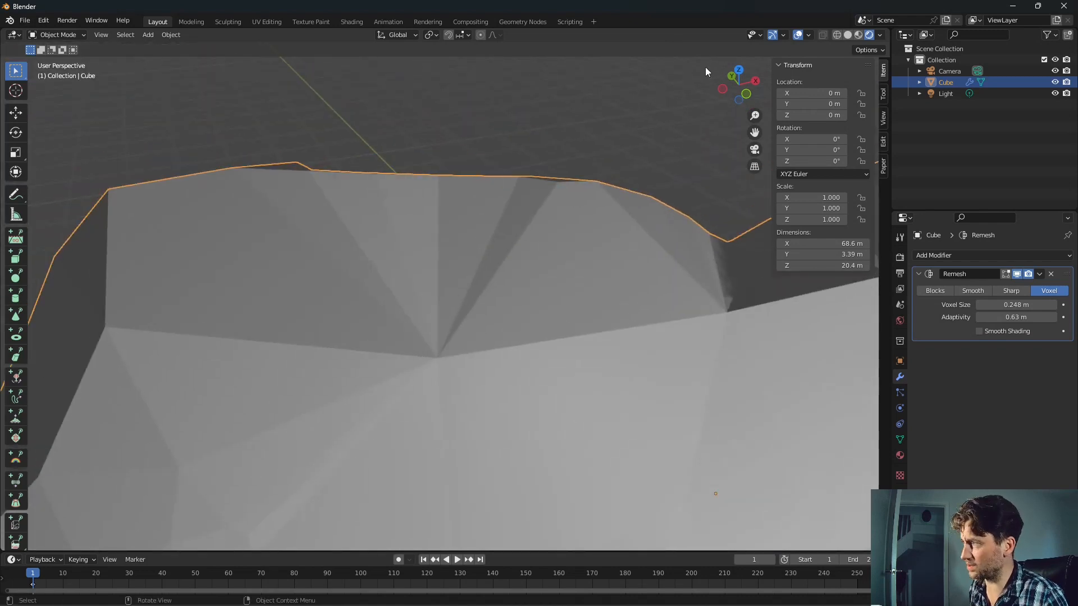
- Show the mountain in wireframe to inspect its topology and switch the Remesh modifier to Blocks mode
click(836, 34)
mouse_move(562, 275)
middle_down()
mouse_move(416, 349)
mouse_move(378, 327)
mouse_move(499, 285)
mouse_move(551, 294)
mouse_move(537, 333)
mouse_move(490, 298)
mouse_move(462, 339)
mouse_move(416, 357)
mouse_move(464, 323)
mouse_move(464, 348)
mouse_move(495, 366)
middle_up()
scroll(481, 353, up, 6)
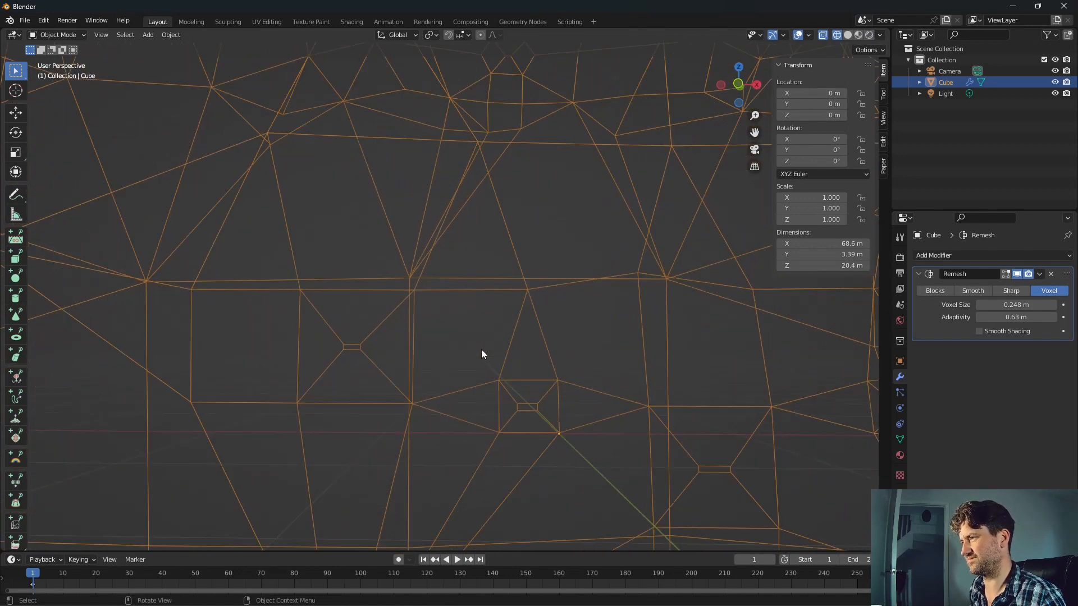
middle_drag(348, 361, 416, 355)
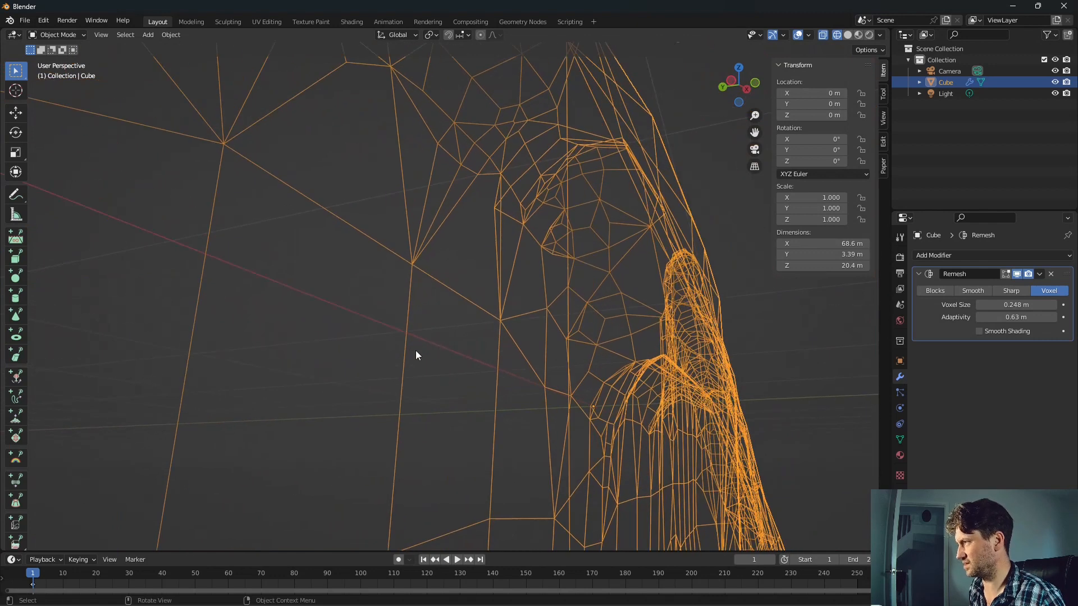
click(935, 290)
middle_drag(588, 262, 572, 312)
scroll(520, 316, down, 4)
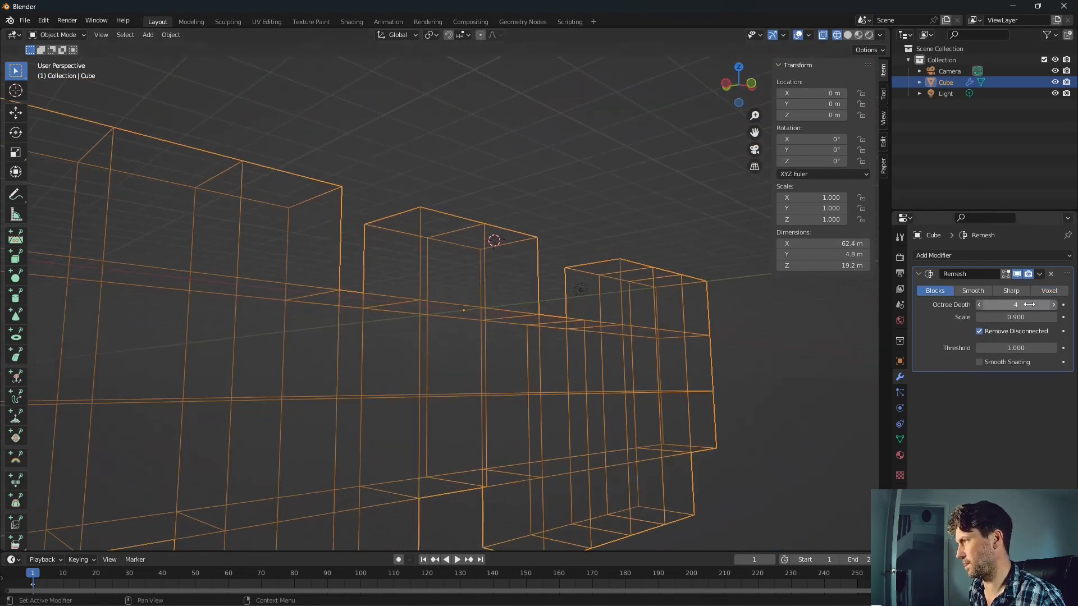
- Set the Remesh octree depth to 7 and scale to 0.990, then return the viewport to rendered shading
drag(1016, 318, 1039, 305)
middle_drag(564, 339, 588, 365)
scroll(588, 360, up, 1)
drag(1017, 305, 1044, 305)
scroll(564, 435, down, 1)
middle_drag(563, 435, 473, 336)
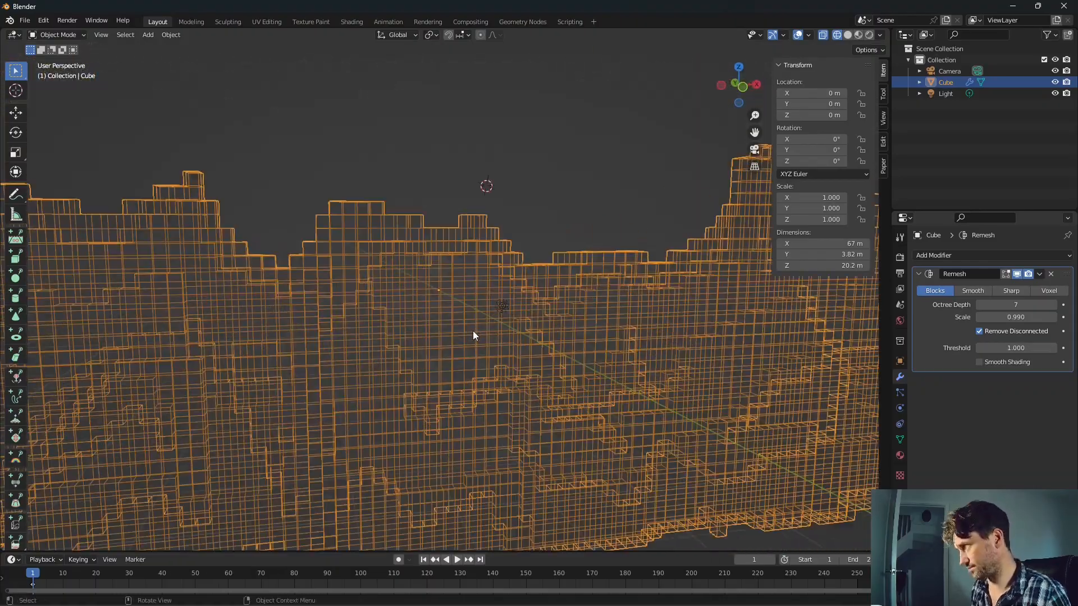
click(868, 35)
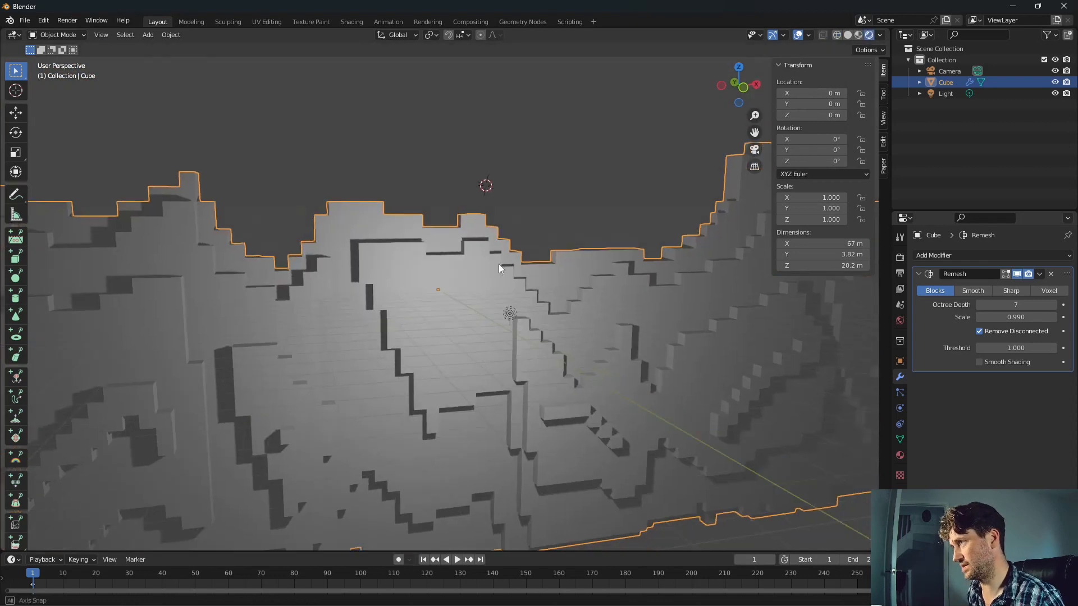
mouse_move(499, 264)
middle_down()
mouse_move(515, 280)
mouse_move(617, 292)
middle_up()
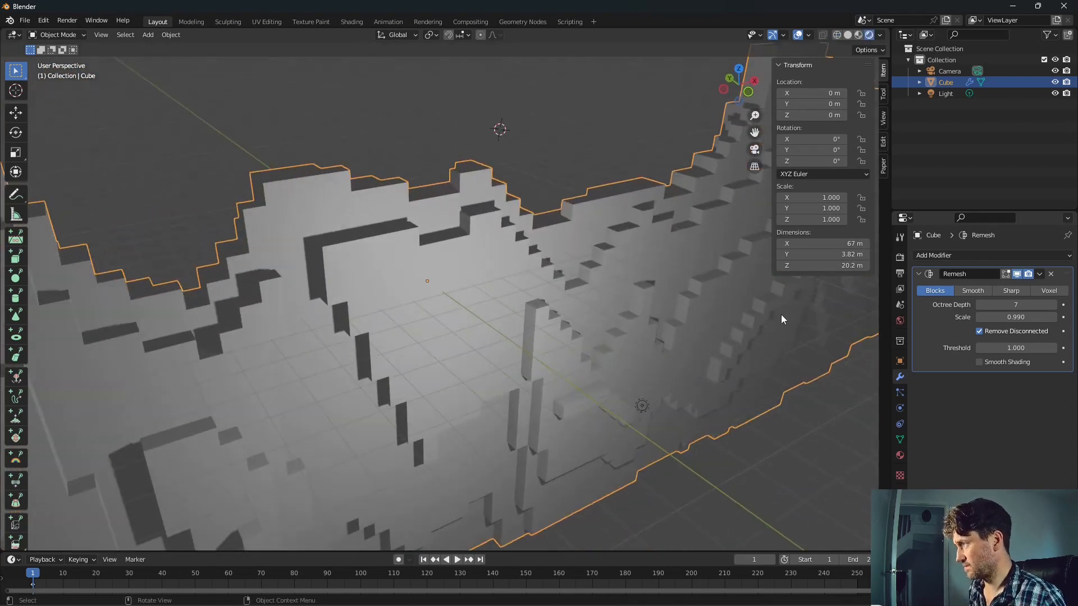
- Add a Decimate modifier after the Remesh and set its collapse ratio to 0.0544
click(957, 255)
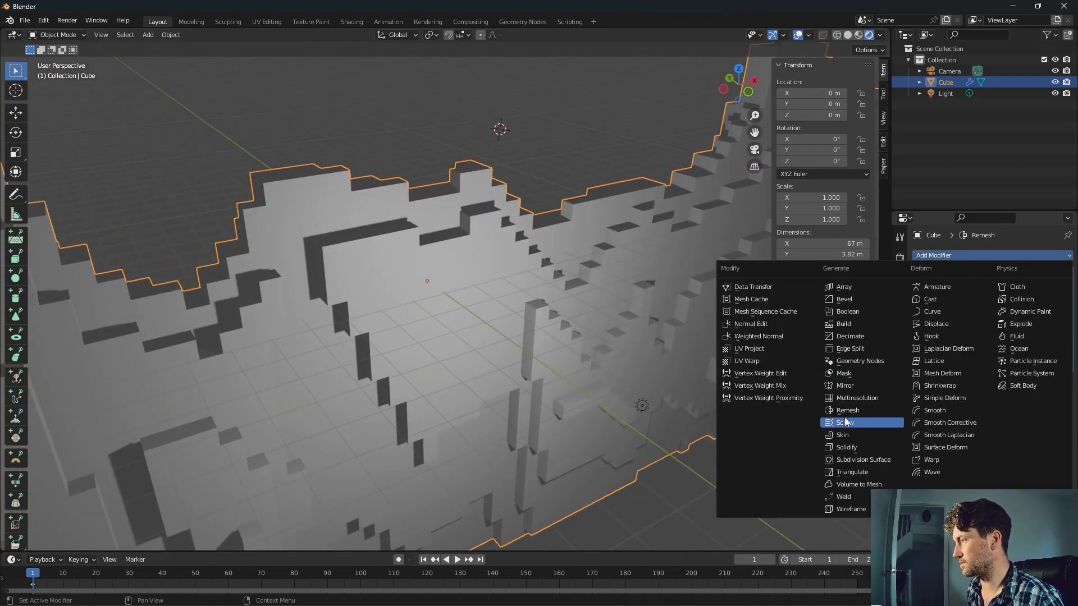
click(886, 337)
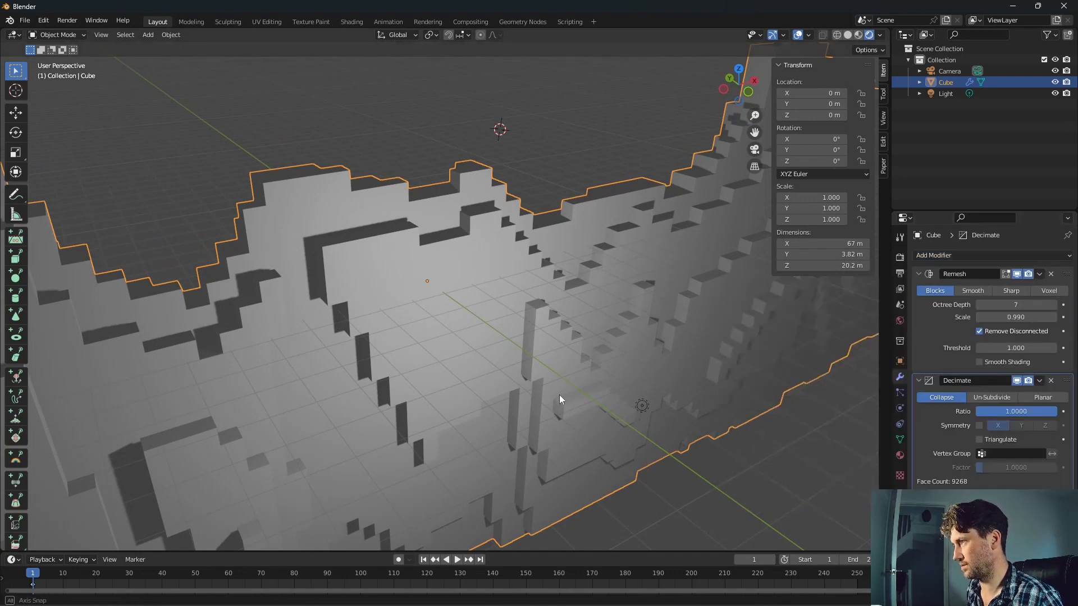
middle_drag(559, 395, 567, 377)
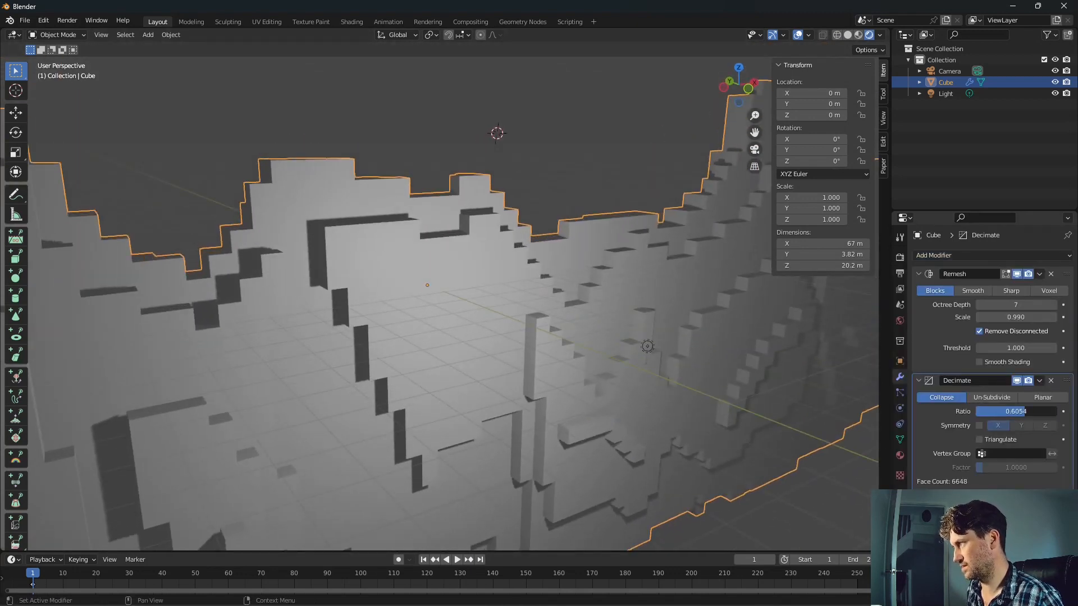
drag(1003, 411, 979, 411)
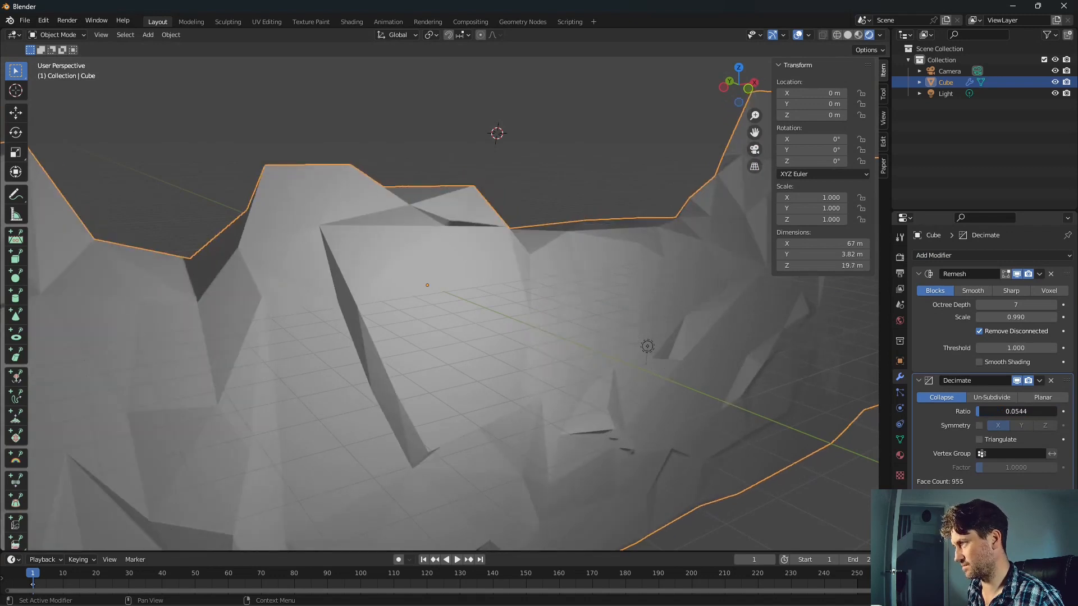
middle_drag(663, 340, 479, 330)
middle_drag(350, 400, 773, 375)
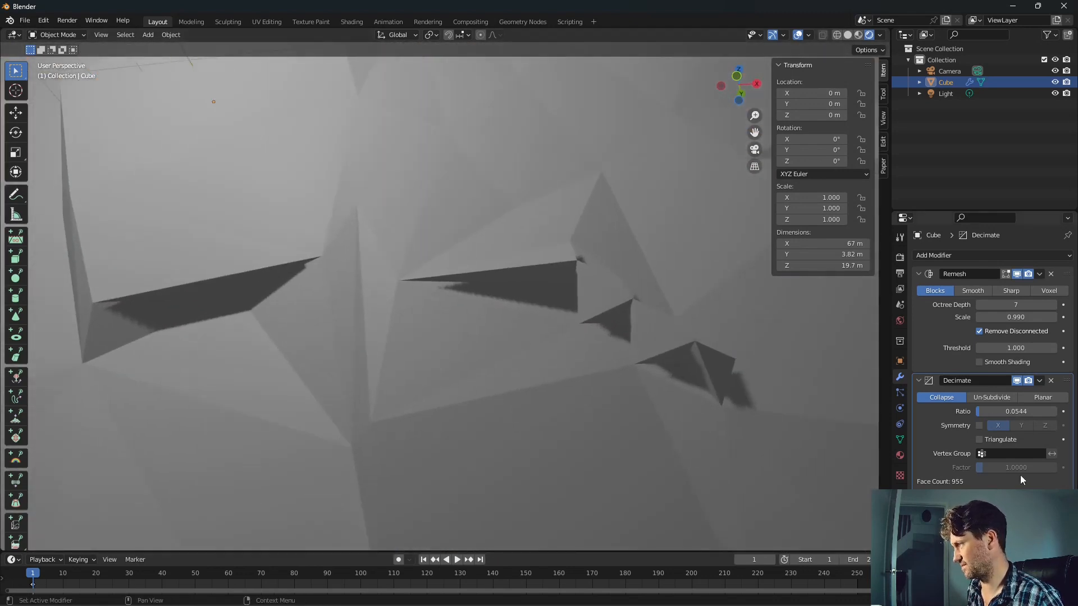
- Enable Triangulate in the Decimate modifier, keeping the ratio at 0.0544
click(994, 444)
middle_drag(645, 393, 634, 365)
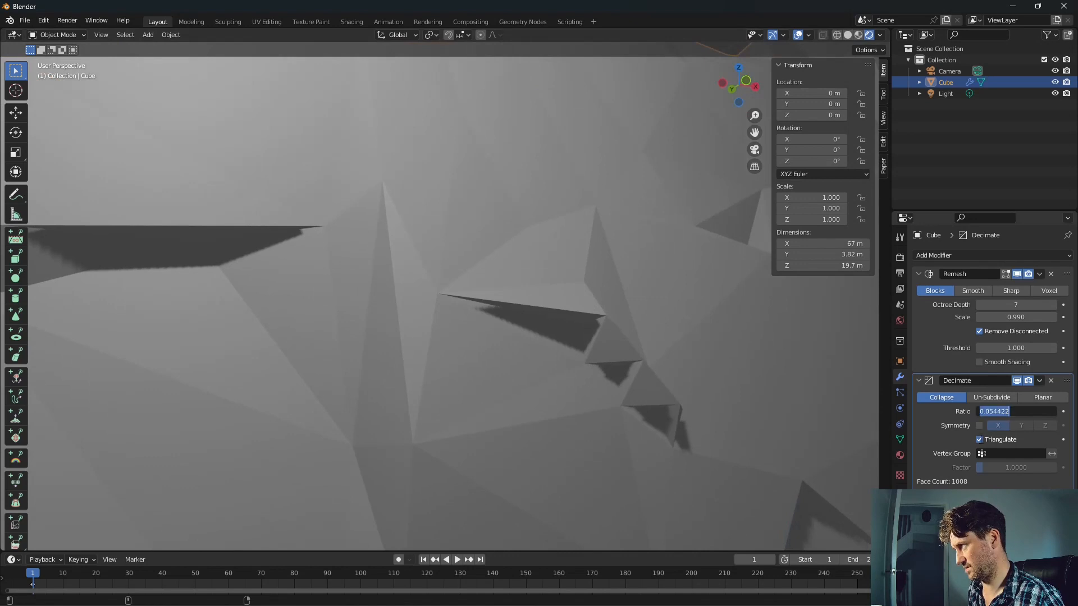
key(Return)
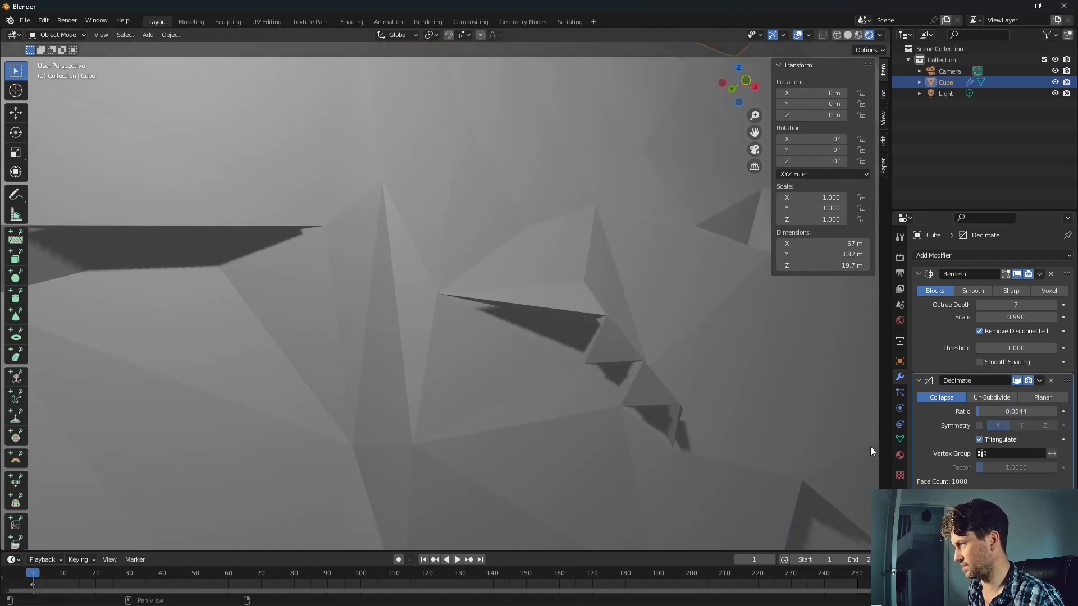
middle_drag(870, 446, 538, 388)
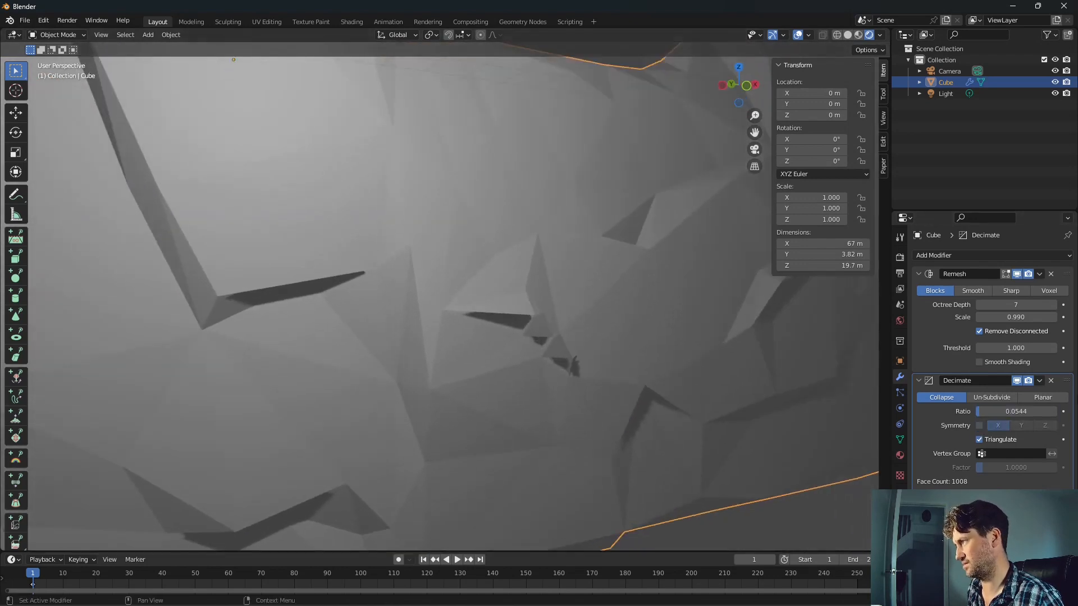
- Try the Planar and Un-Subdivide decimation modes and switch back to Collapse
click(1055, 400)
middle_drag(540, 284, 540, 314)
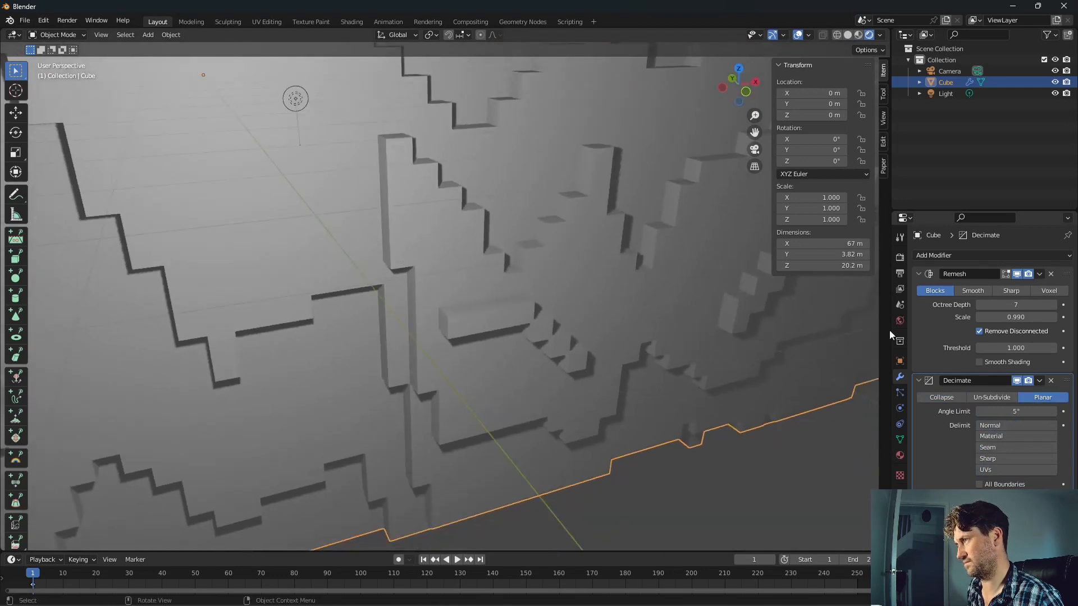
click(977, 399)
click(939, 397)
- Set the Decimate collapse ratio to 0.0660
middle_drag(562, 353, 594, 325)
scroll(590, 293, up, 3)
drag(986, 415, 1039, 414)
middle_drag(634, 376, 564, 321)
- Enter Edit Mode and add a horizontal loop cut along the lower part of the mountain wall
key(Tab)
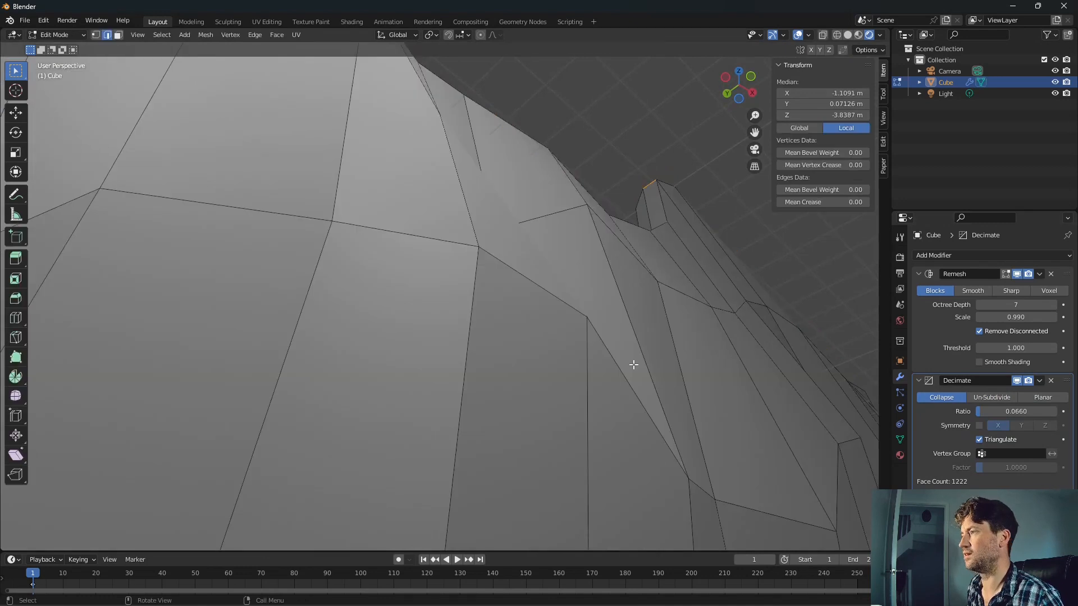
middle_drag(633, 365, 472, 387)
key(Tab)
scroll(617, 393, down, 3)
key(Tab)
key(ctrl+r)
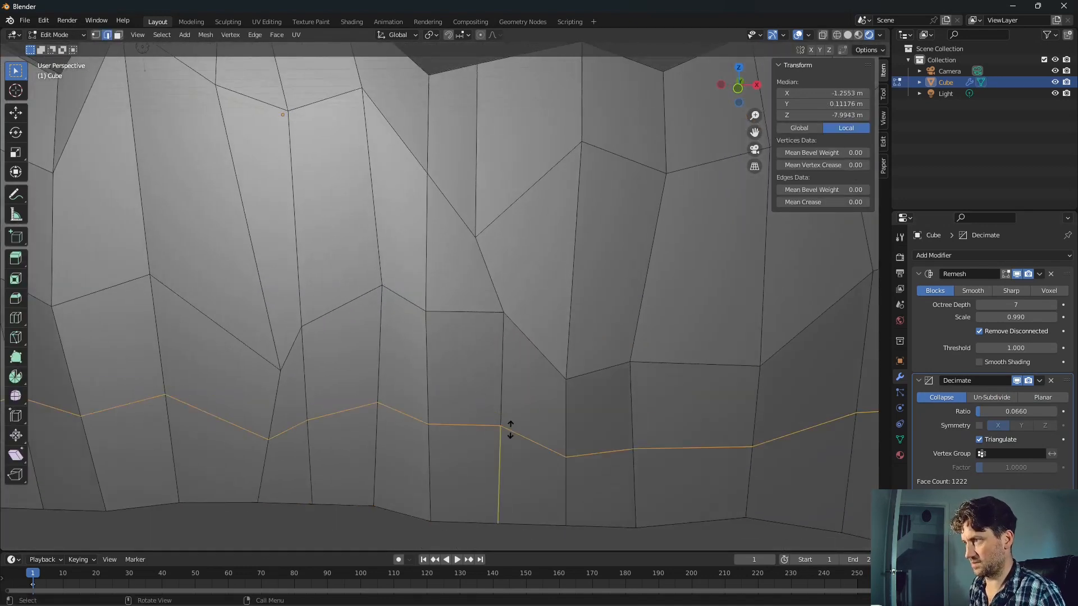
click(524, 431)
- Scale the new lower edge loop and check the decimated mountain in Object Mode
middle_drag(524, 431, 582, 441)
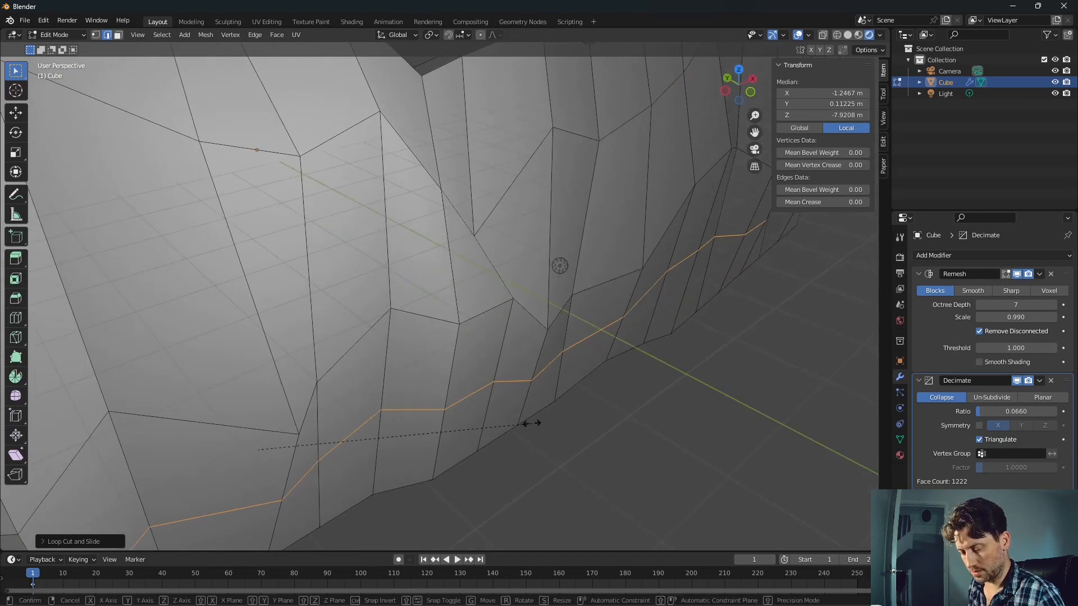
key(s)
click(724, 499)
key(Tab)
middle_drag(724, 500, 342, 333)
key(Tab)
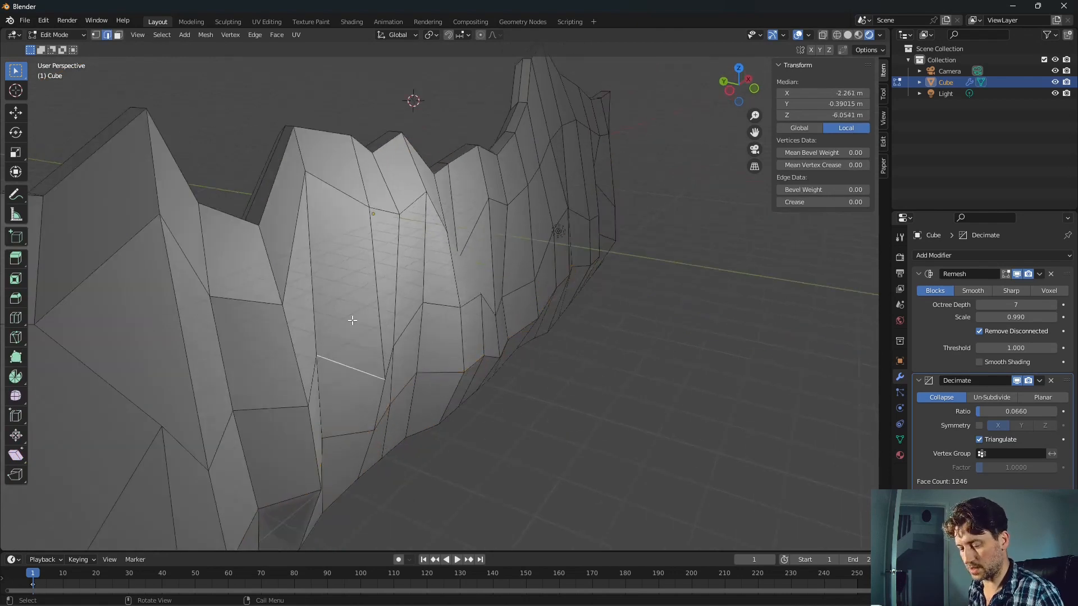
- Inset a tall face on the mountain's front side and return to Object Mode to review the decimated surface
key(3)
click(368, 336)
key(i)
click(518, 387)
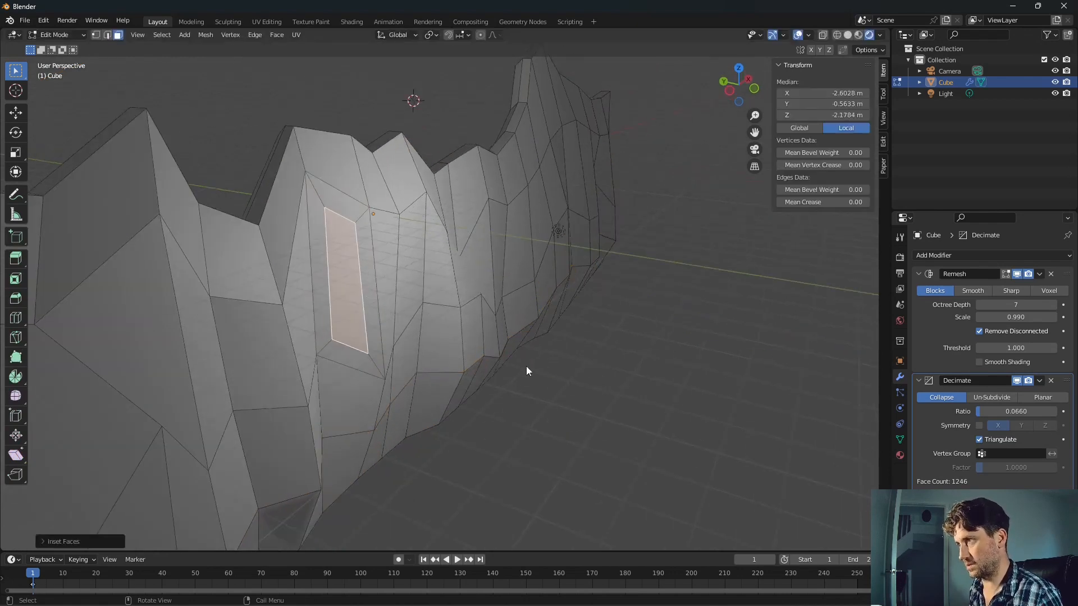
key(Tab)
middle_drag(526, 366, 817, 308)
key(Tab)
key(Tab)
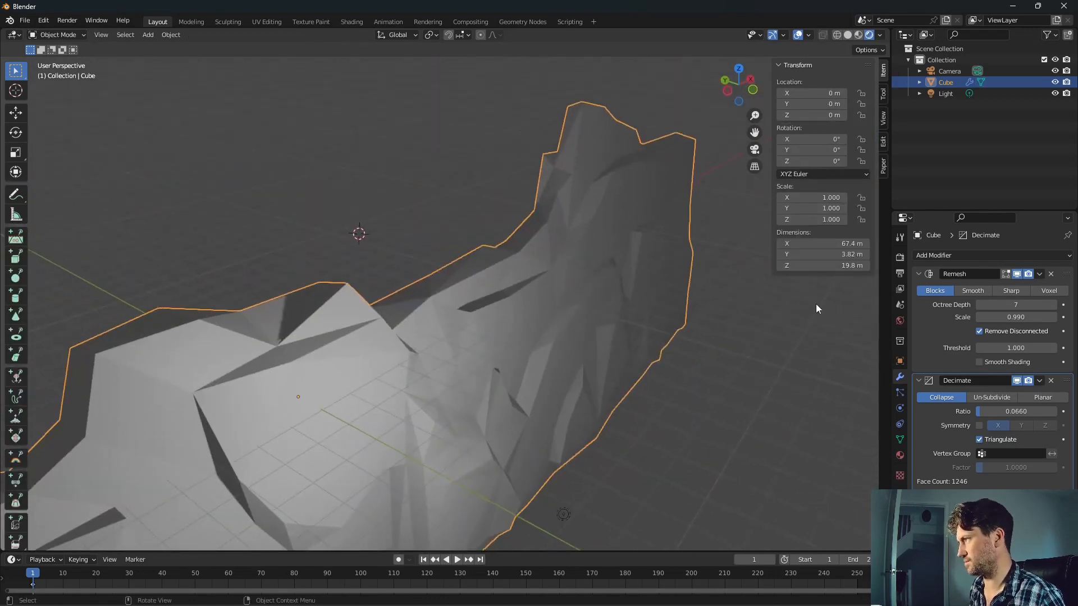
- Collapse the existing modifier settings and add a second Remesh modifier after Decimate on the mountain
click(919, 381)
click(919, 274)
click(934, 256)
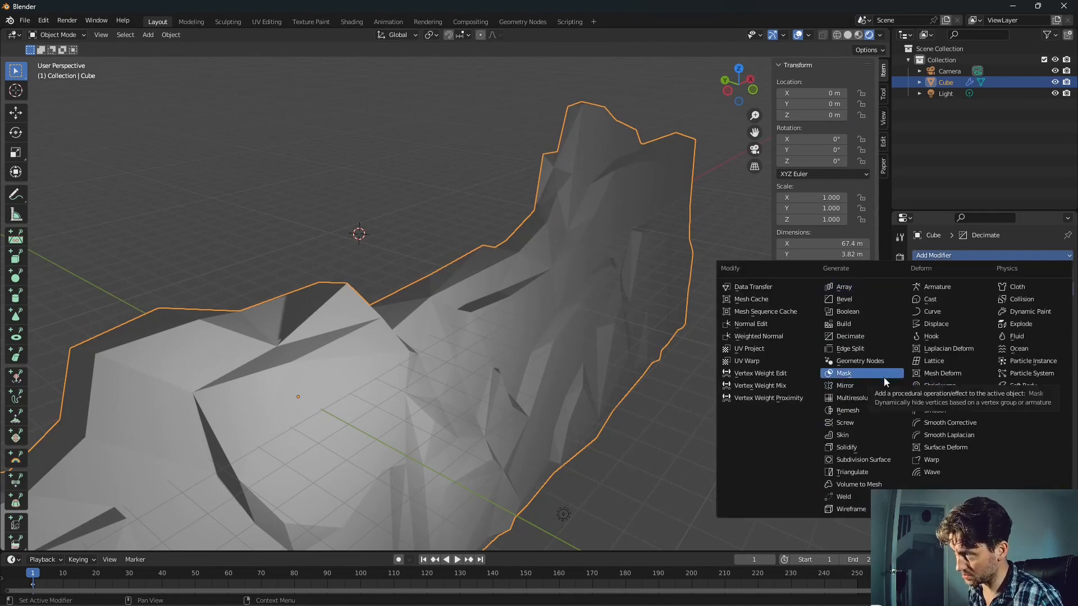
click(873, 414)
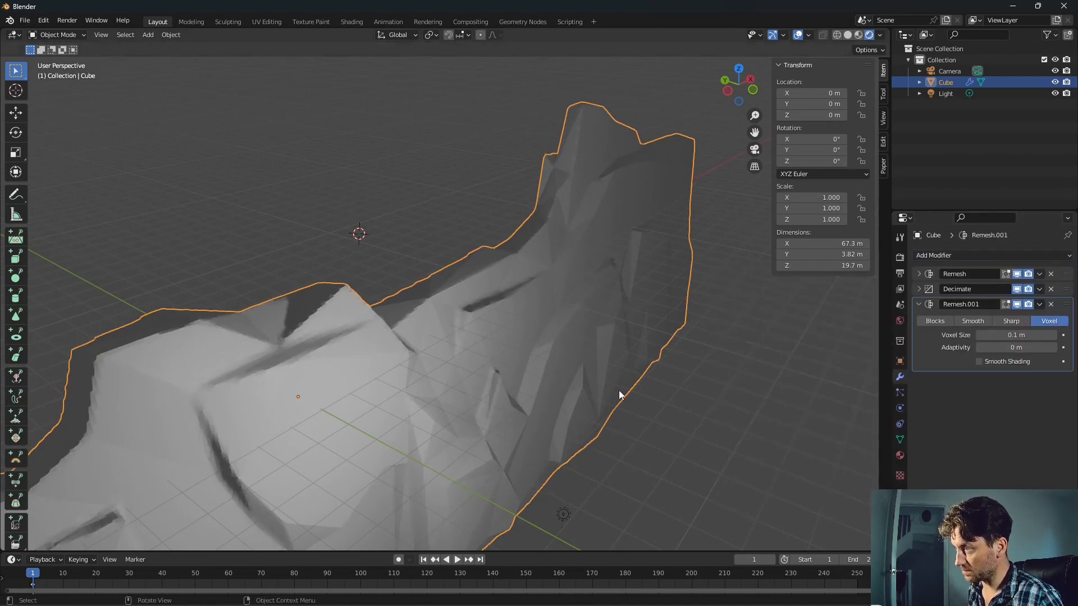
middle_drag(618, 392, 577, 379)
- Set the second Remesh modifier to Sharp mode with octree depth 8 and scale 0.737
mouse_move(1023, 335)
mouse_down()
mouse_move(1068, 335)
mouse_move(1013, 348)
mouse_move(1023, 349)
mouse_move(982, 335)
mouse_move(1062, 335)
mouse_move(1015, 347)
mouse_move(1036, 347)
mouse_move(996, 335)
mouse_move(1024, 335)
mouse_move(1014, 335)
mouse_up()
click(1005, 362)
click(1009, 362)
middle_drag(653, 364, 820, 350)
click(940, 325)
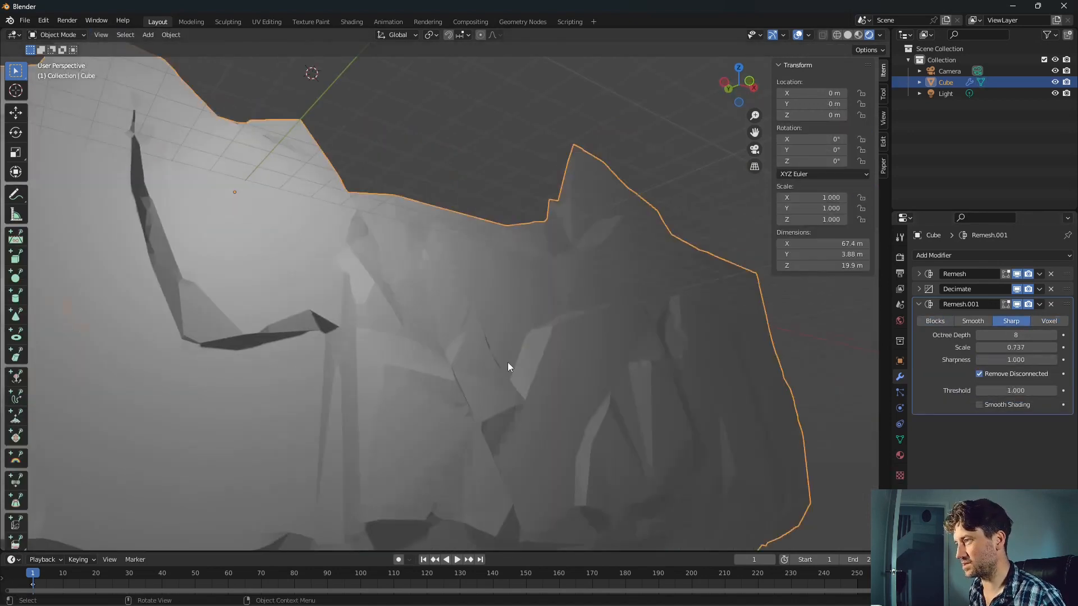
- Inspect the remeshed mountain from several angles in Edit and Object Mode and through the camera
middle_drag(507, 362, 467, 420)
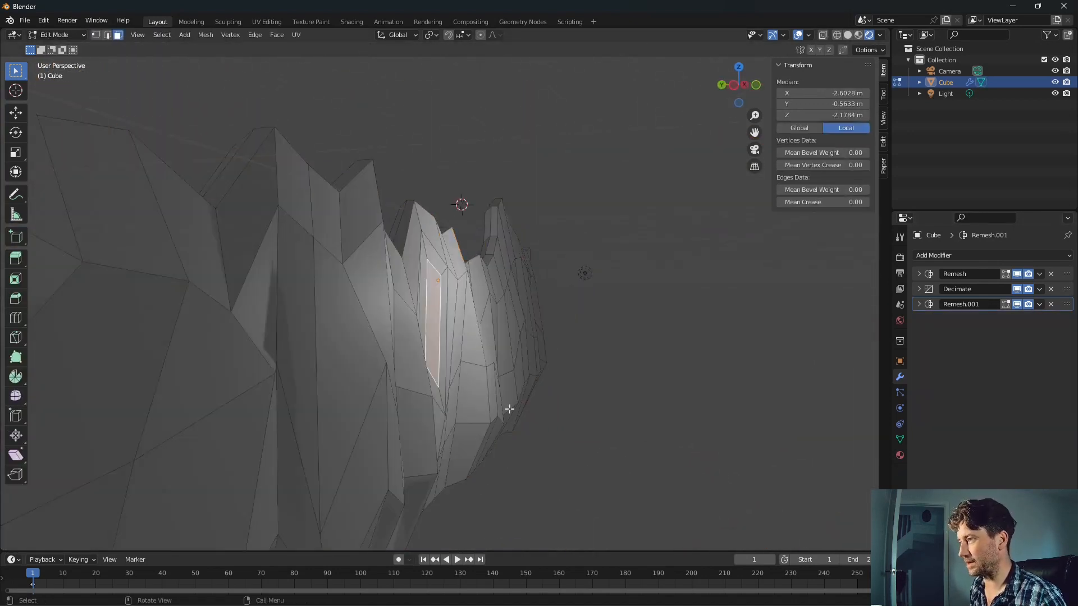
scroll(524, 448, down, 2)
key(Tab)
click(511, 441)
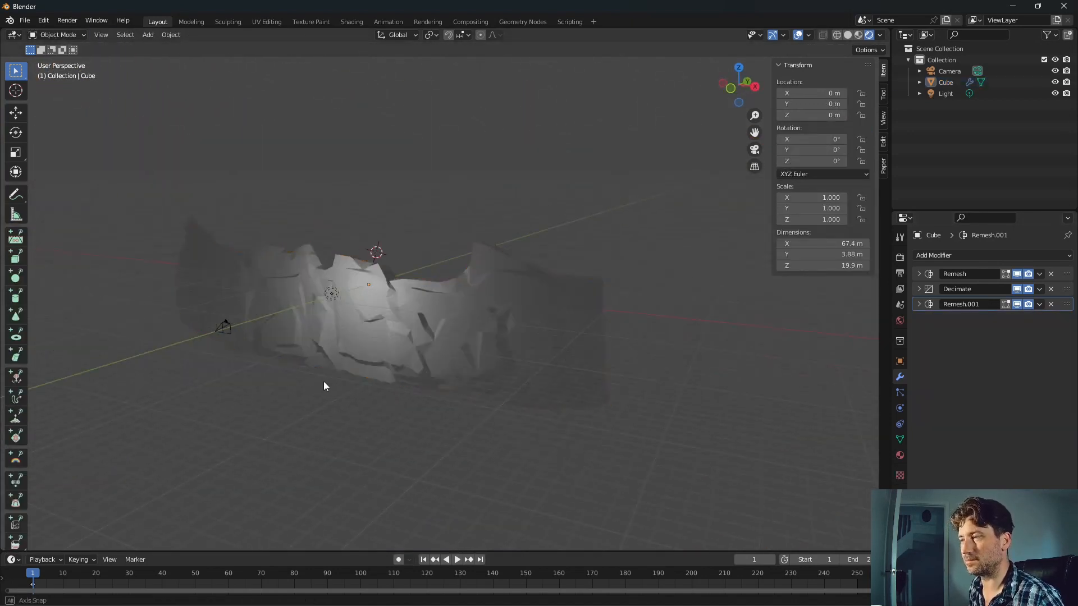
middle_drag(325, 385, 424, 353)
key(KP_0)
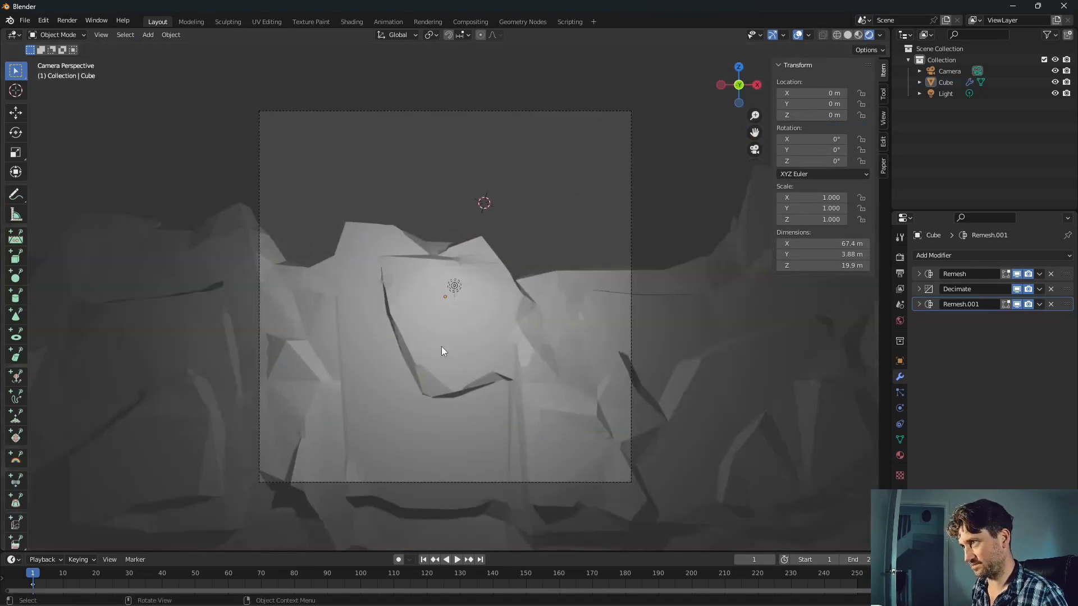
- Lower the light along Z to about -9.2 m in front view, and reselect the mountain
click(453, 288)
middle_drag(453, 294, 575, 343)
key(KP_1)
key(g)
key(z)
click(556, 393)
click(517, 372)
scroll(575, 343, up, 5)
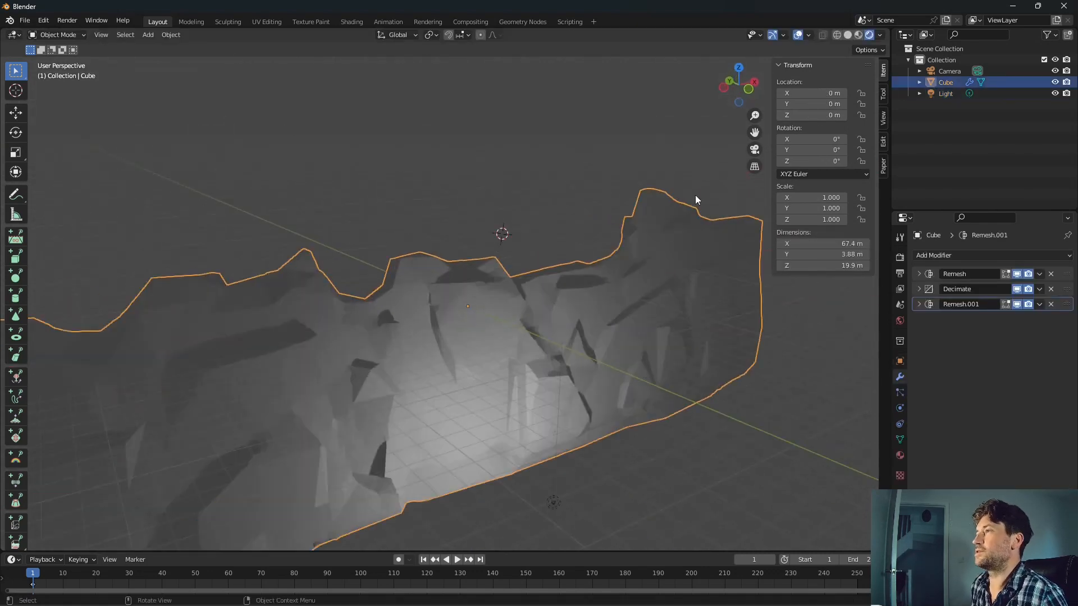
- Switch to the Shading workspace and set the mountain material's base color to a dark saturated blue-violet
click(351, 21)
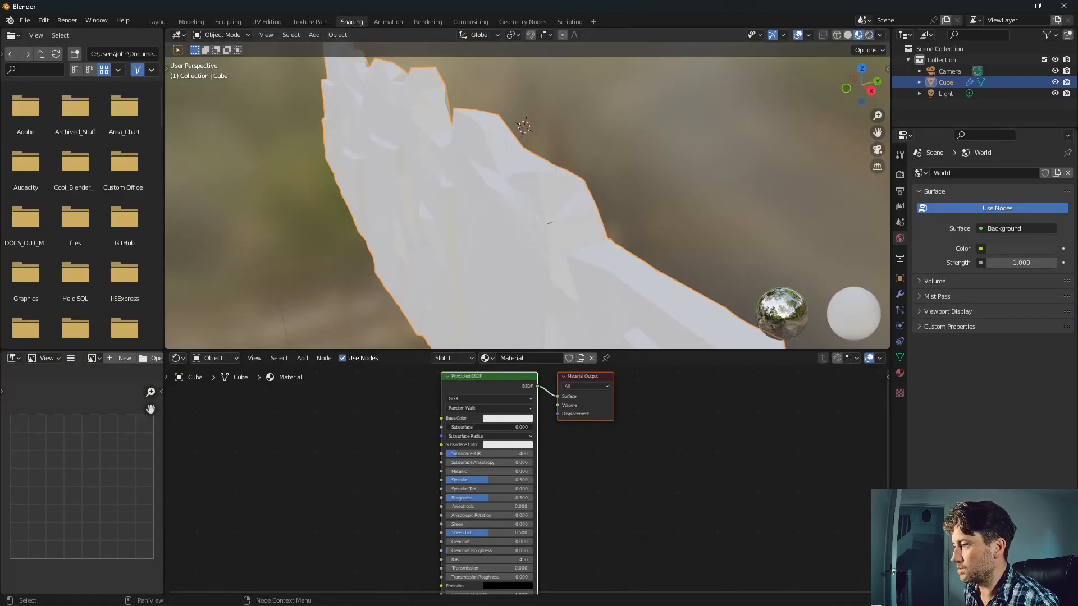
click(504, 421)
drag(514, 337, 492, 325)
drag(551, 308, 552, 341)
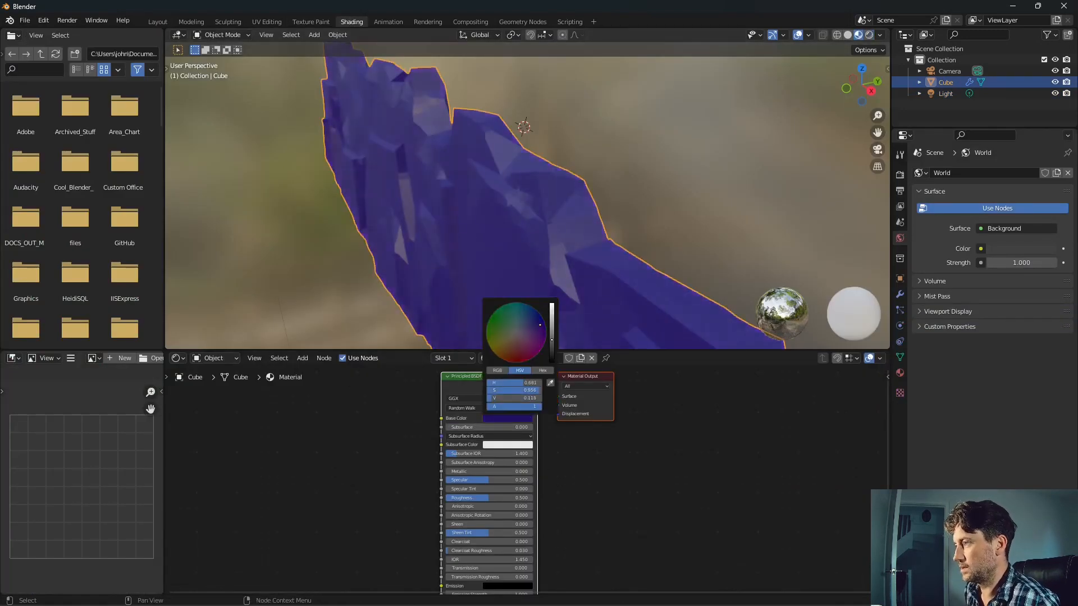
- Set the material's specular to 0.077 and roughness to 0.936
scroll(530, 509, up, 2)
mouse_move(464, 506)
mouse_down()
mouse_move(527, 506)
mouse_move(426, 480)
mouse_up()
middle_drag(569, 250, 581, 250)
- Desaturate the base color to a muted dark violet and switch the viewport to rendered shading
click(526, 390)
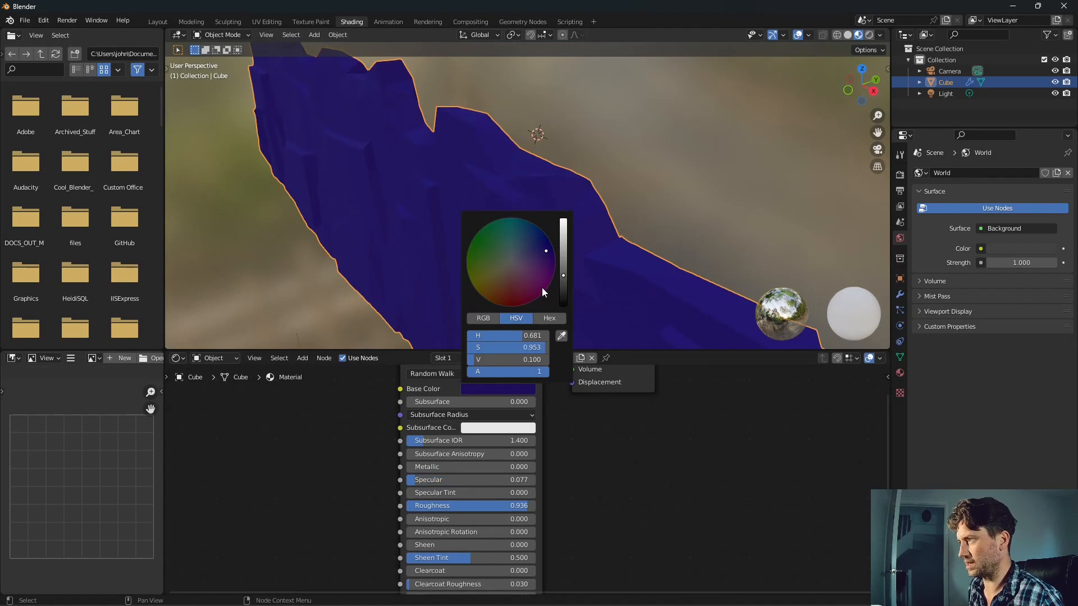
drag(555, 264, 523, 255)
scroll(534, 259, down, 2)
middle_drag(628, 261, 801, 57)
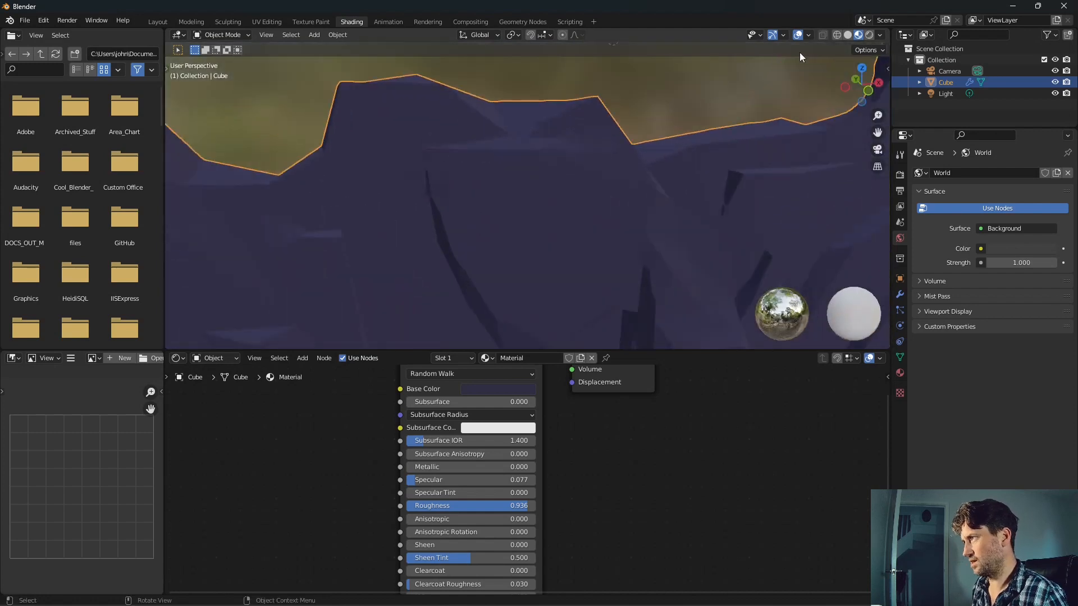
click(869, 35)
middle_drag(495, 224, 632, 294)
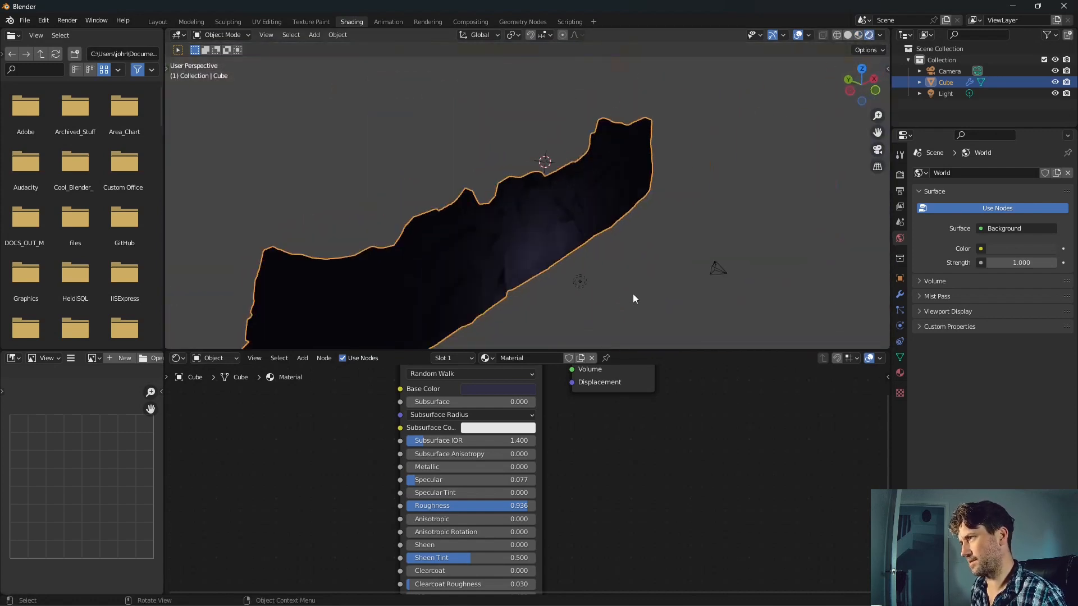
- Set the point light's power to 8000 W
click(579, 282)
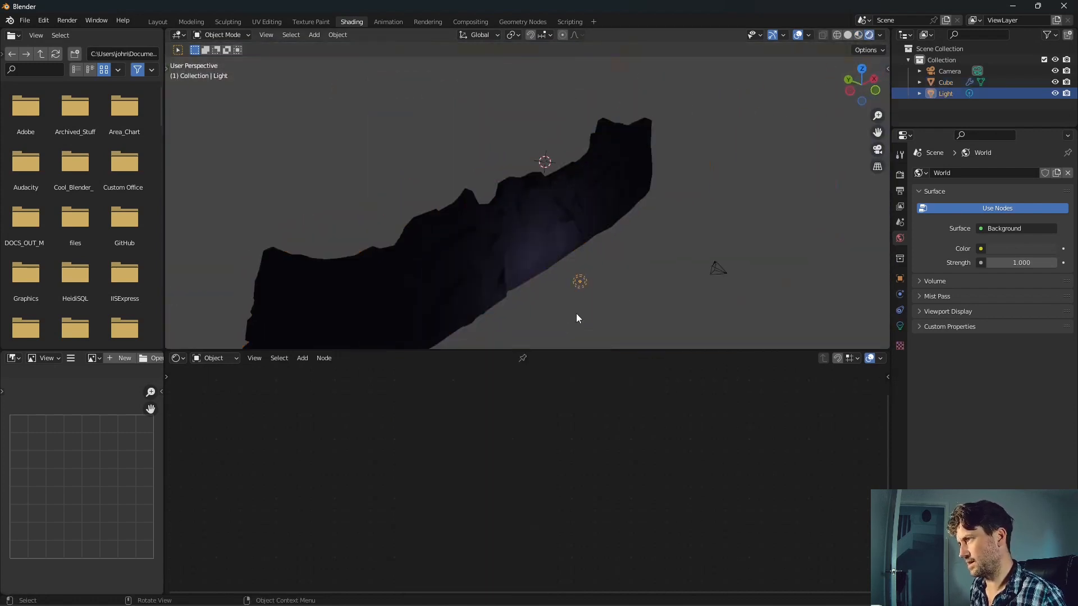
click(899, 326)
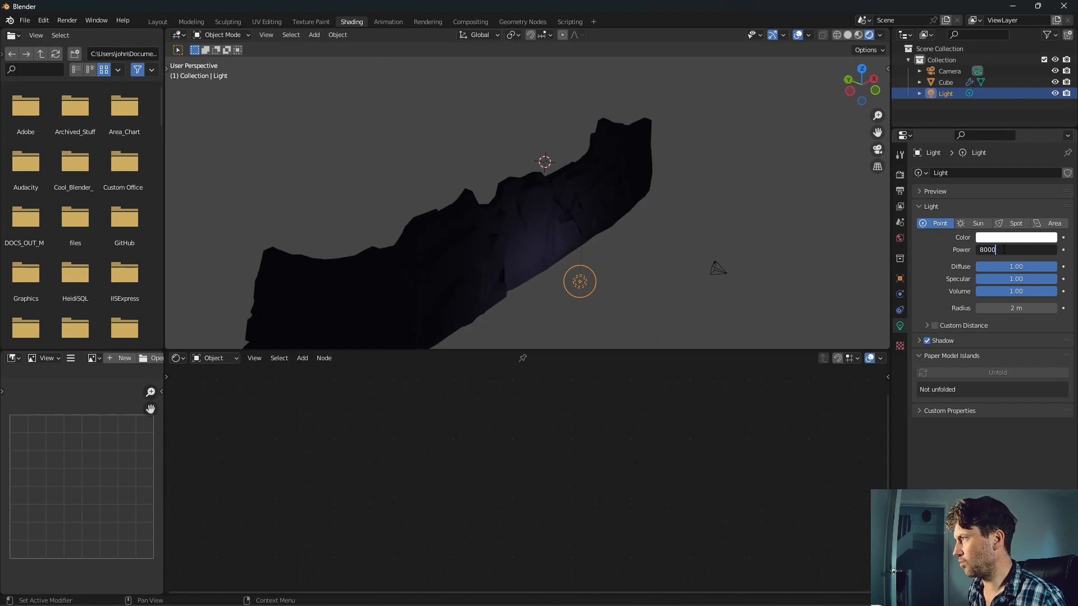
key(Return)
- Move the light away from the mountain along Y to about -12.5 m
middle_drag(600, 278, 599, 303)
key(g)
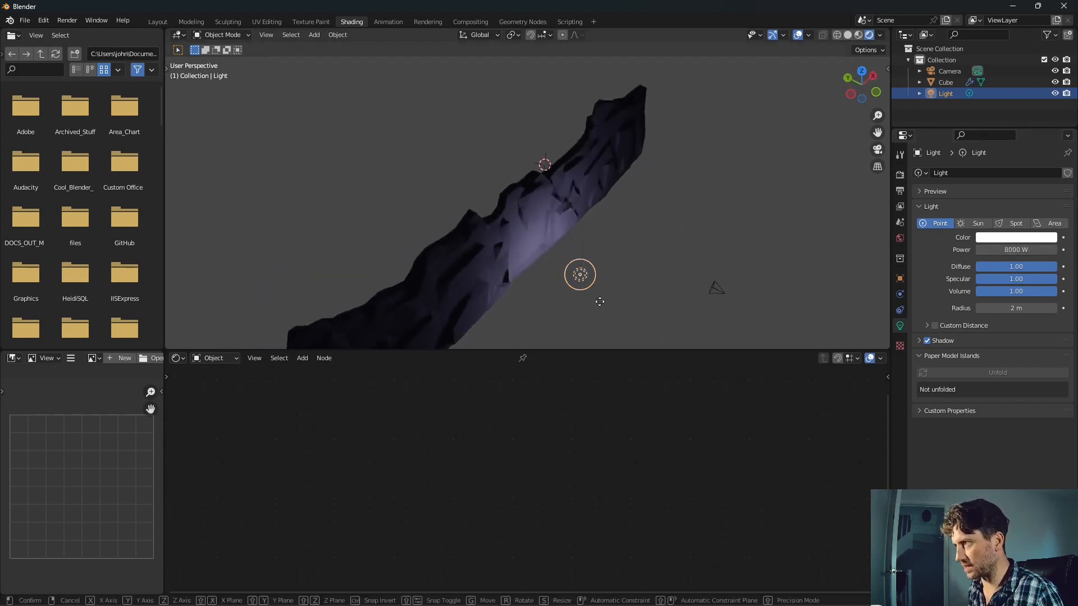
key(y)
click(638, 305)
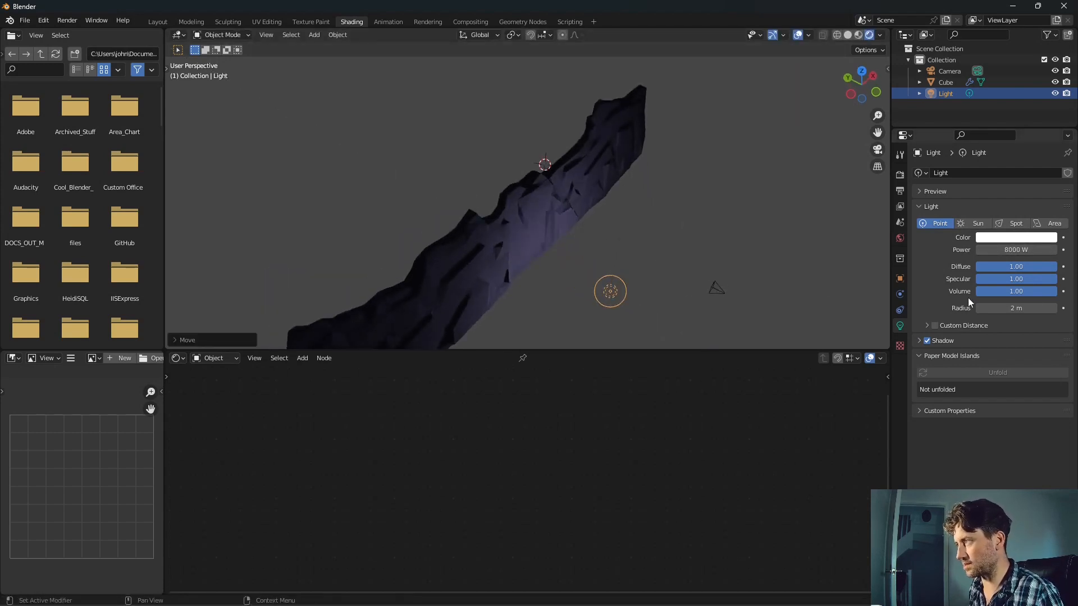
- Tint the light pale blue and check the mountain's lighting through the camera
click(1015, 239)
click(1019, 116)
drag(1030, 112, 1012, 121)
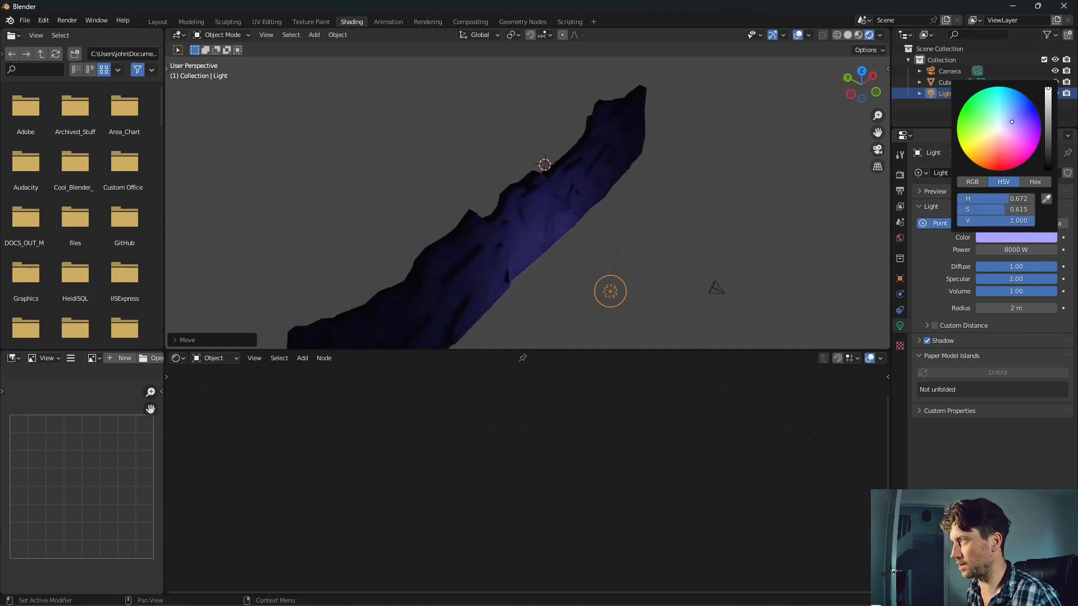
middle_drag(660, 252, 569, 236)
drag(568, 236, 577, 225)
key(KP_0)
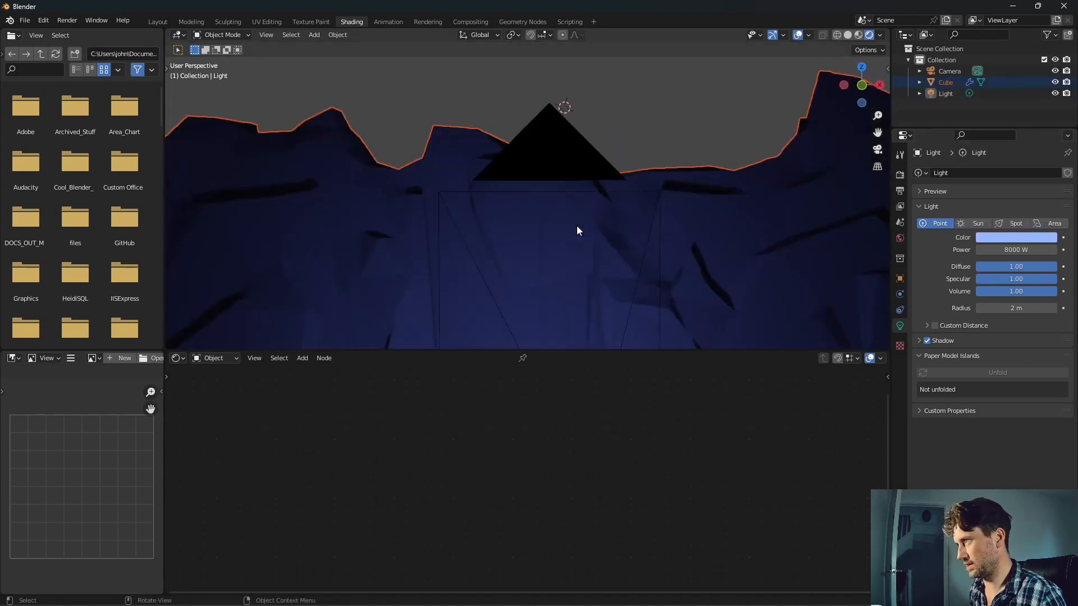
scroll(616, 296, up, 4)
- Scale the entire mountain mesh down in Edit Mode so its full width shows in the viewport around the camera frame
click(609, 257)
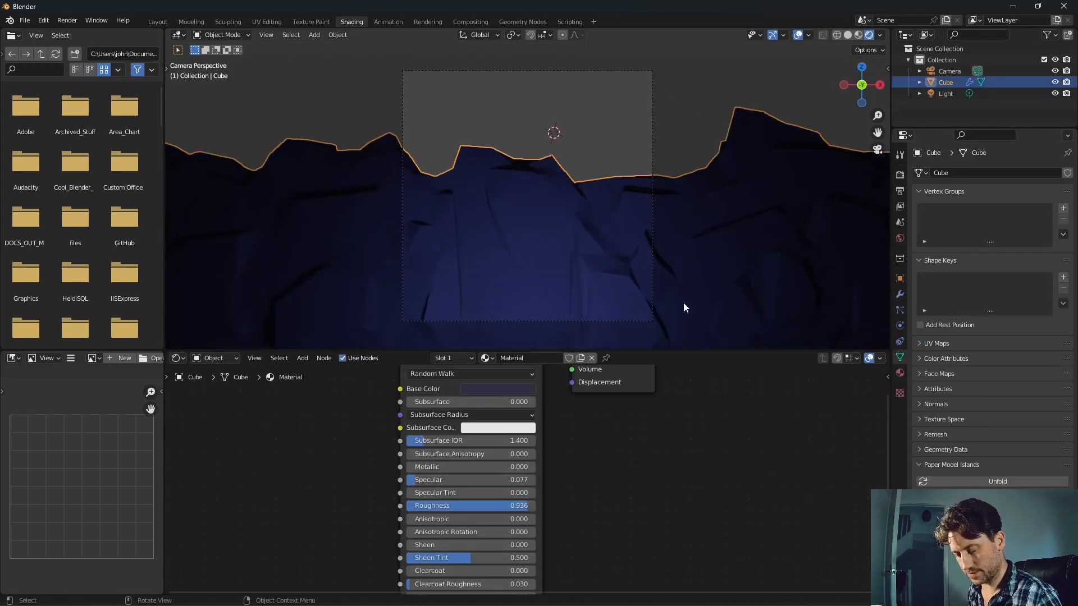
key(Tab)
key(s)
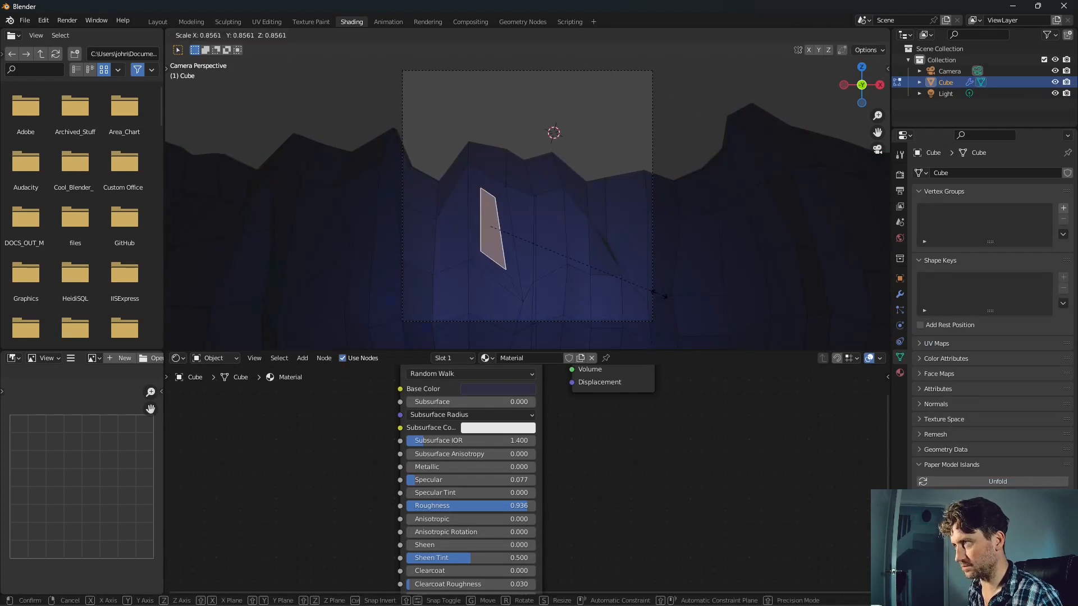
click(614, 274)
click(609, 264)
key(Tab)
key(Tab)
key(a)
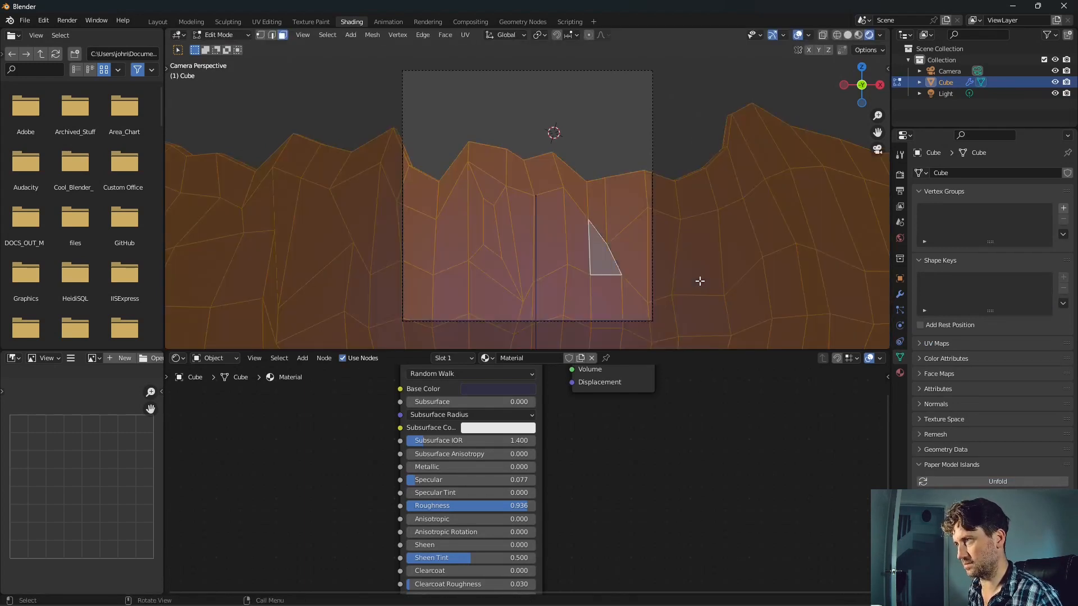
key(s)
click(620, 254)
key(Tab)
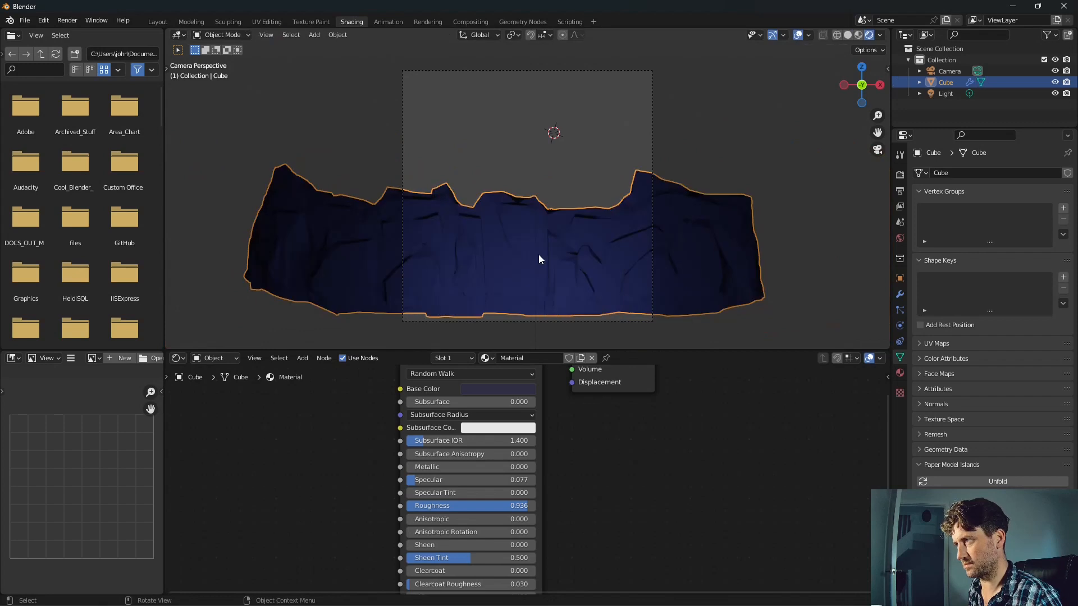
- Lower the mountain along Z to about -1.17 m and display its object properties
key(g)
key(z)
click(534, 284)
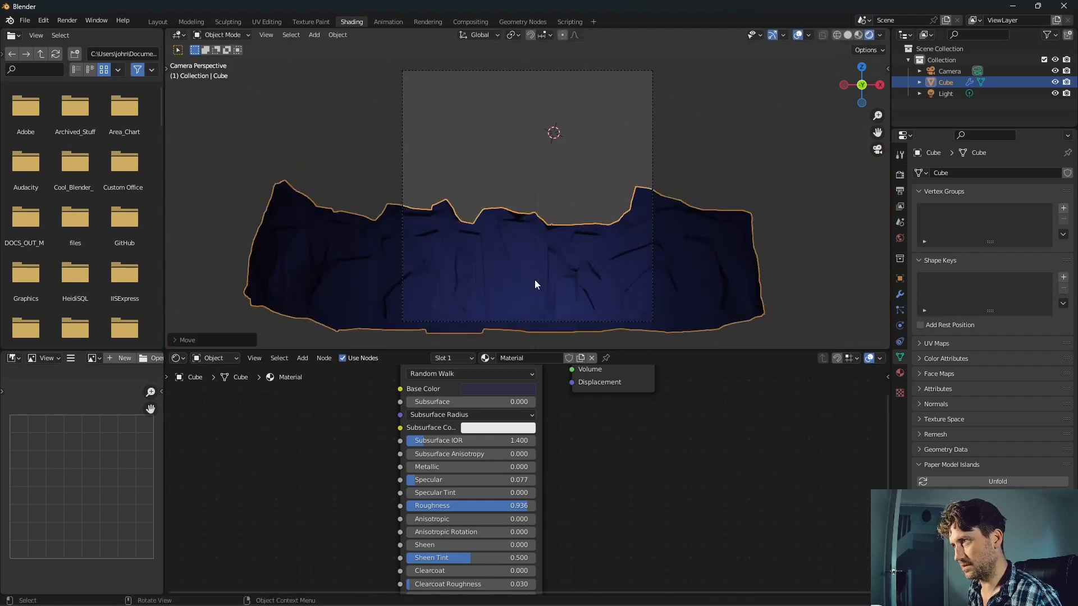
key(Tab)
middle_drag(533, 284, 480, 324)
key(Tab)
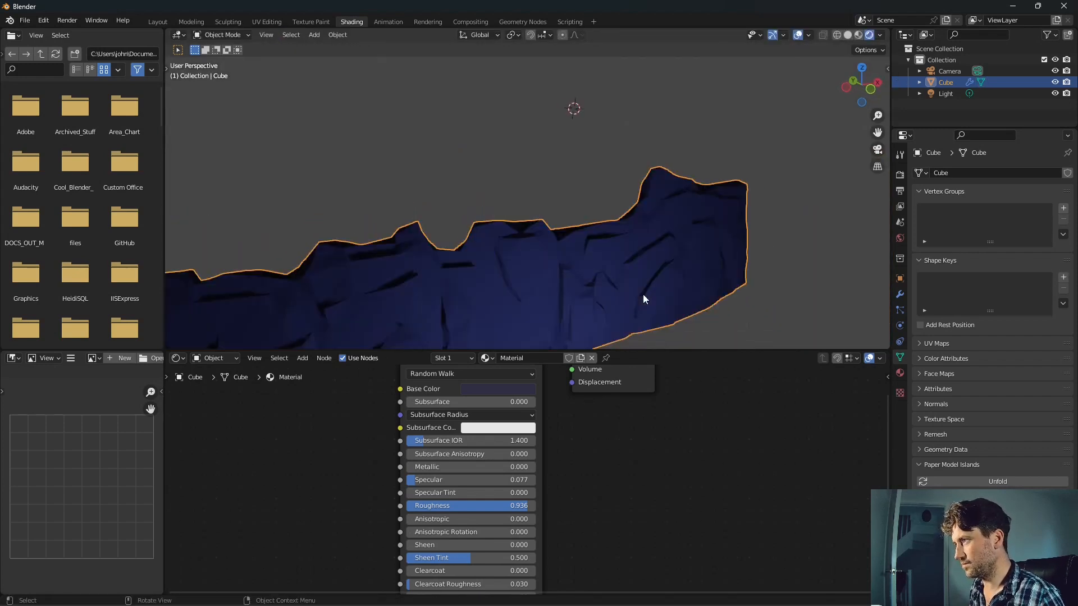
click(900, 279)
middle_drag(747, 286, 540, 262)
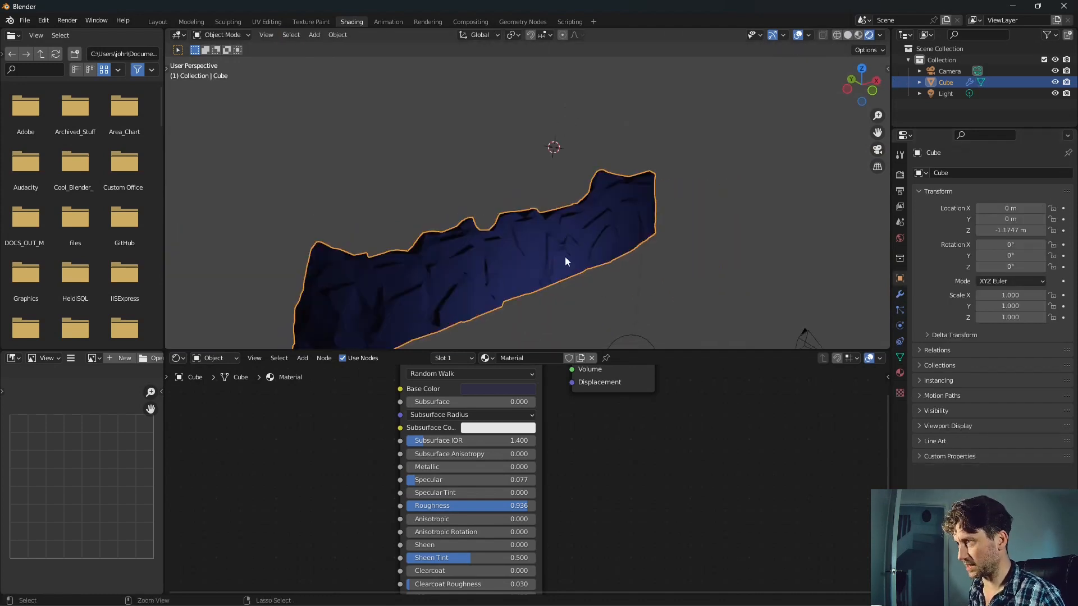
- Duplicate the mountain and place the copy behind the original at about Y 5.6 m and Z 2.27 m
key(shift+d)
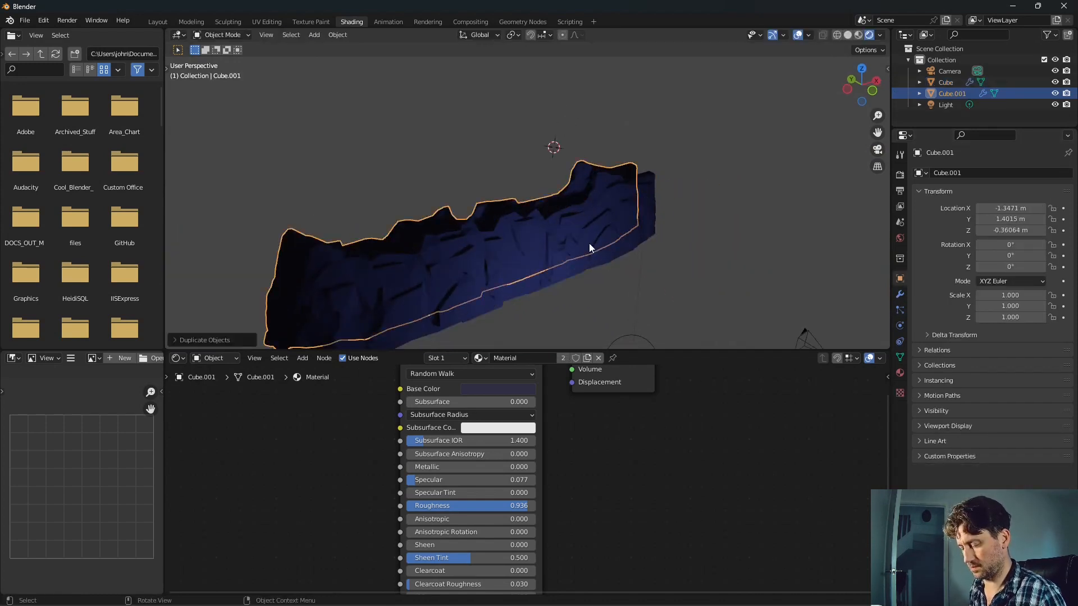
key(y)
click(567, 227)
key(g)
key(z)
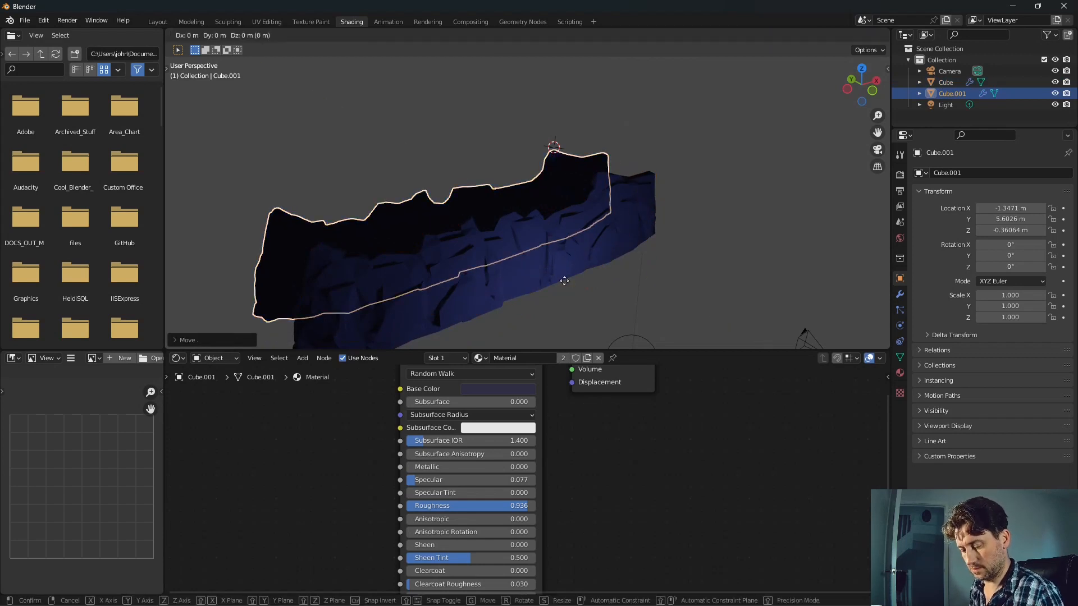
click(570, 256)
- Rotate the rear mountain copy by about 4.6° in the camera view
key(KP_0)
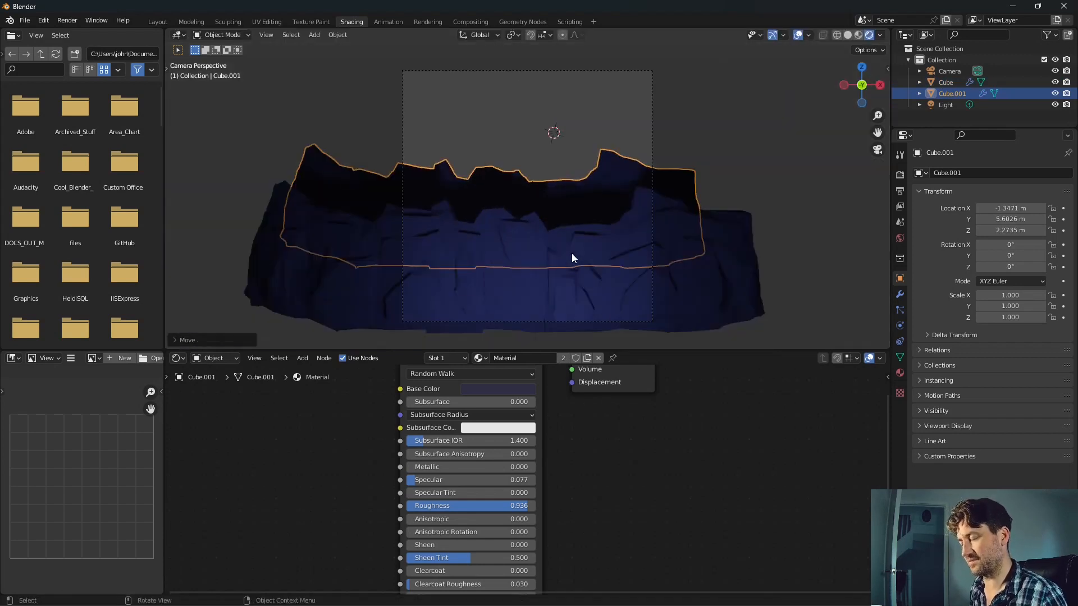
key(r)
click(586, 303)
- Raise the light to about Z -4.15 m and pull it back along Y to about -16.4 m
middle_drag(587, 303, 494, 287)
click(439, 292)
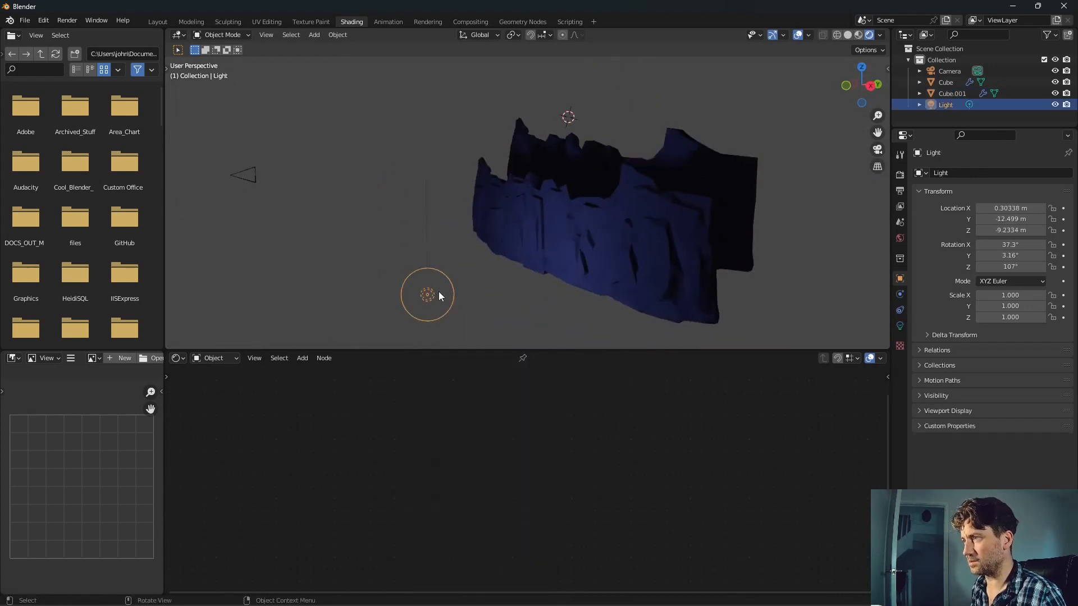
key(g)
key(z)
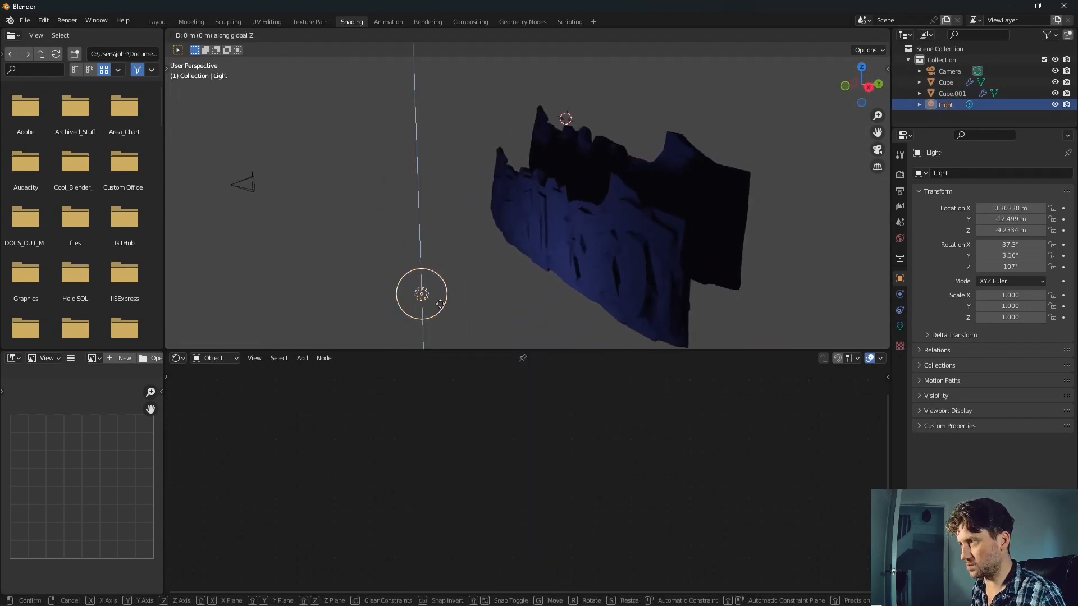
click(436, 238)
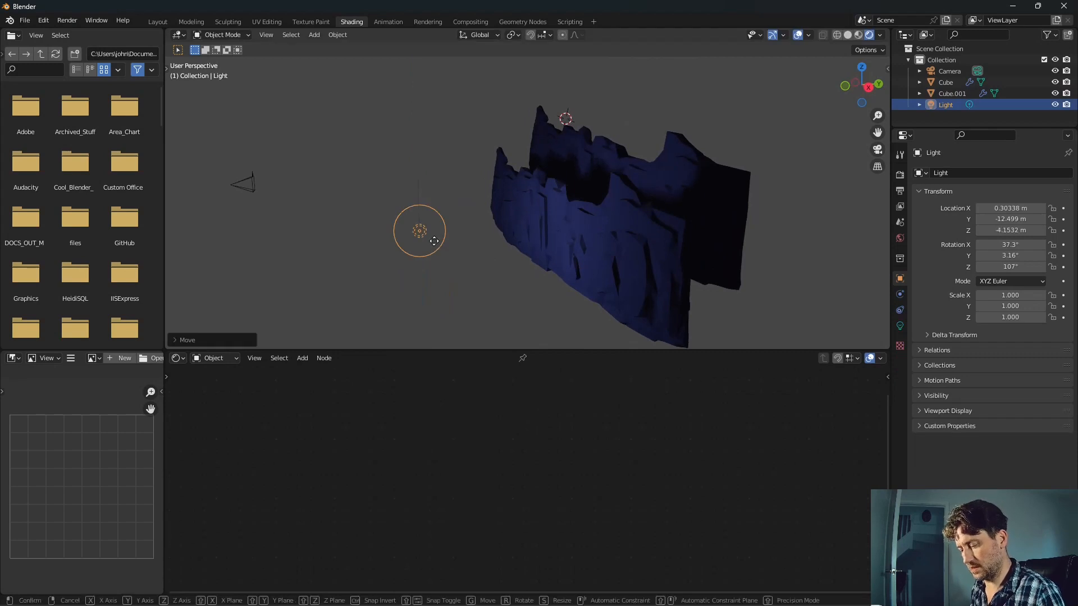
key(g)
key(y)
click(385, 244)
- Move the light up and closer to the camera in the right orthographic view
key(KP_1)
key(KP_3)
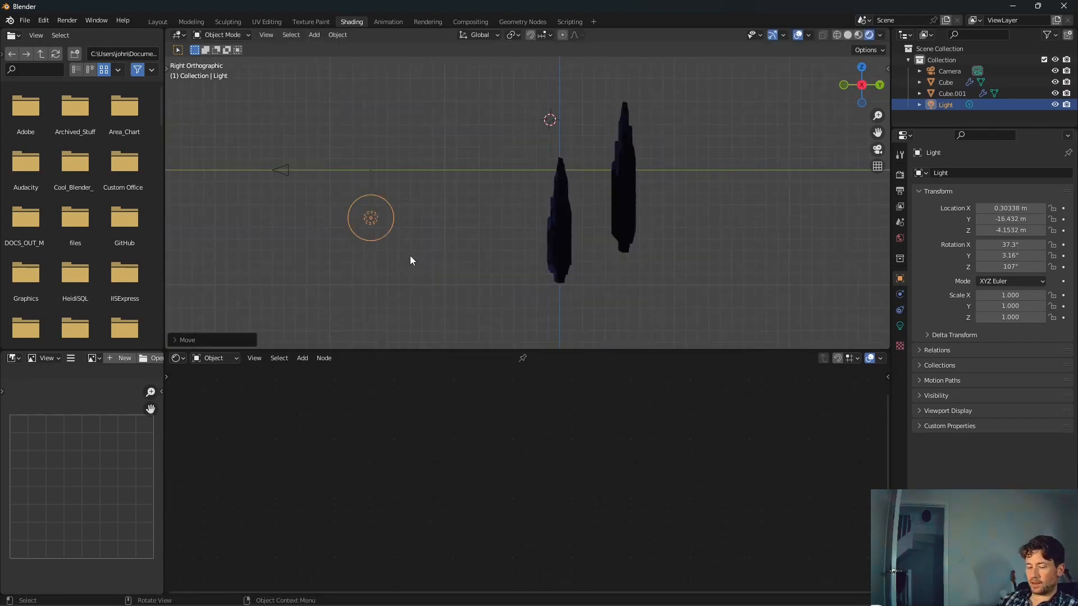
key(g)
click(390, 224)
click(285, 170)
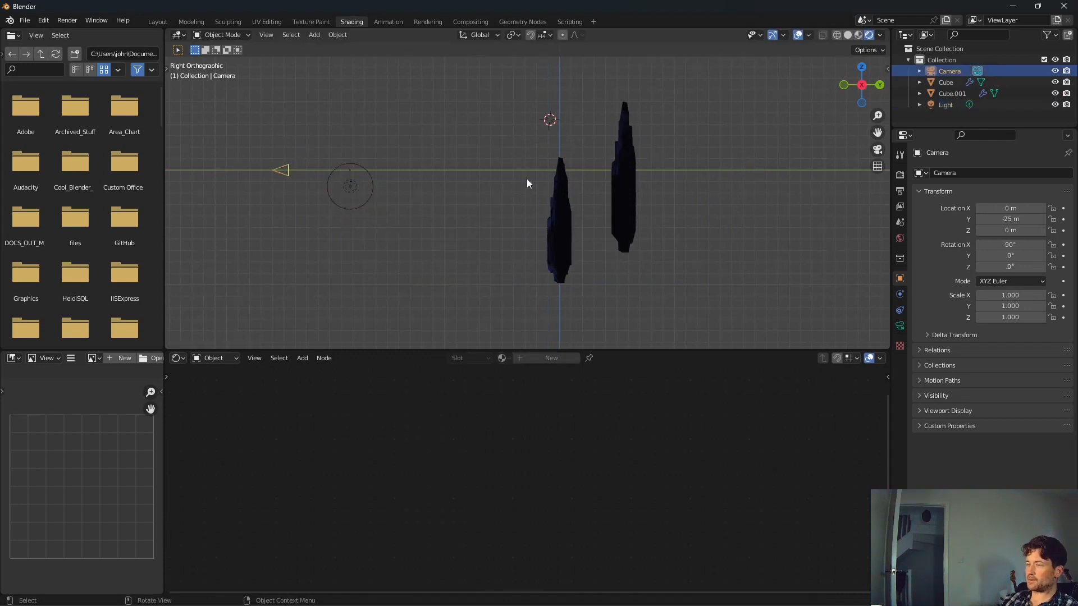
click(568, 200)
click(653, 194)
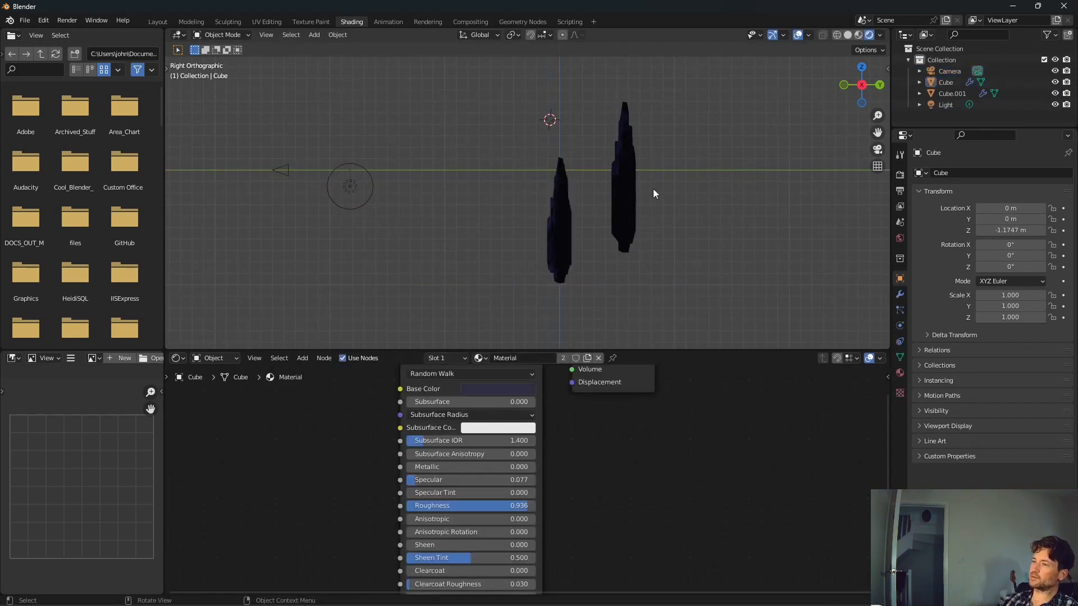
- Move the rear mountain further back and up to about Y 6.09 m and Z 3.2 m
click(631, 225)
drag(624, 221, 630, 211)
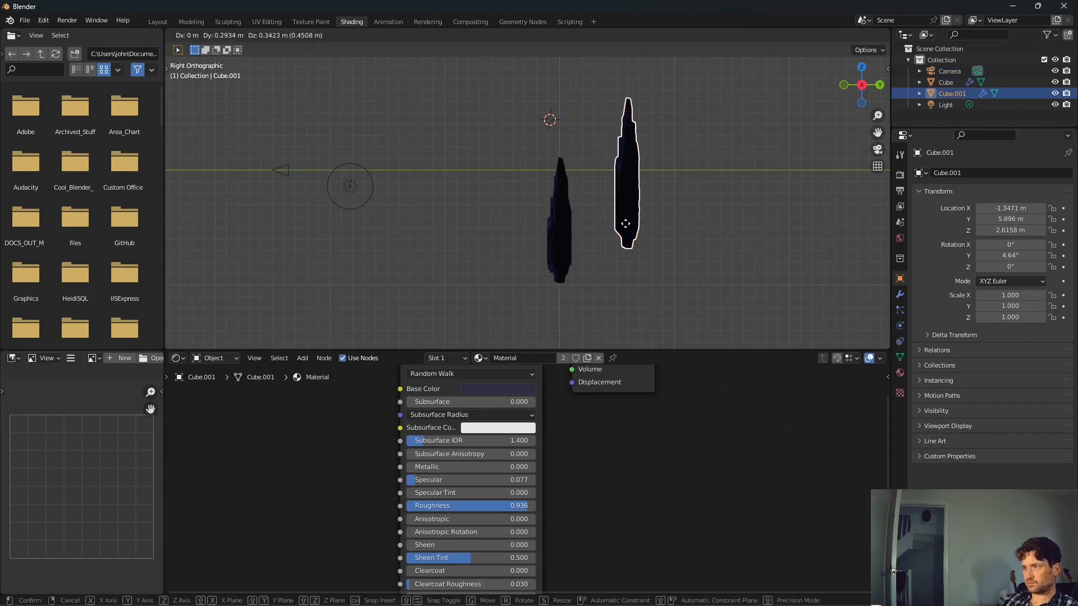
middle_drag(554, 242, 621, 268)
scroll(621, 268, up, 6)
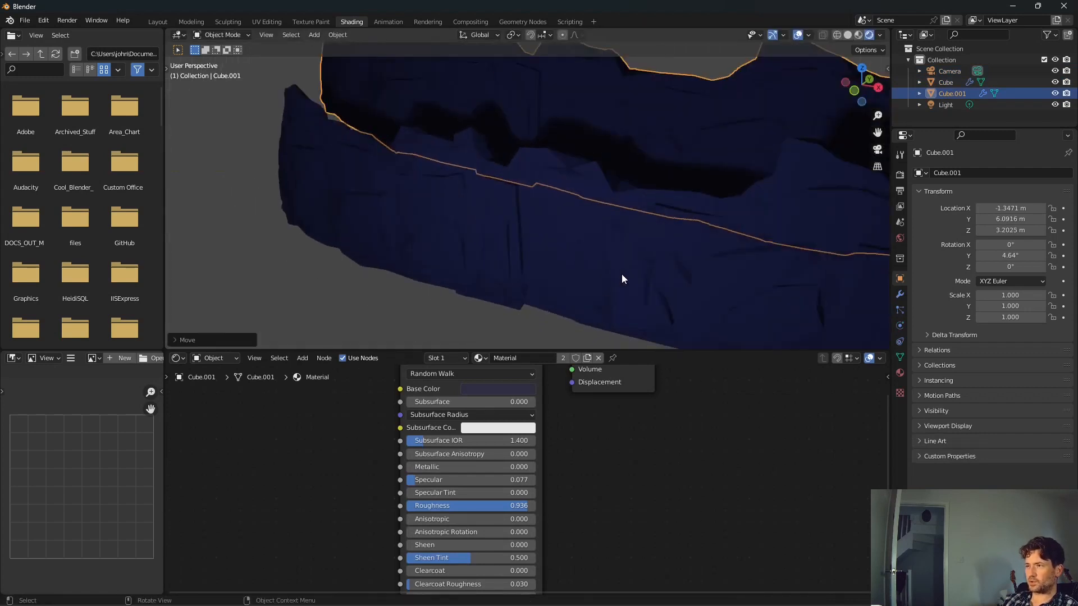
middle_drag(578, 220, 611, 243)
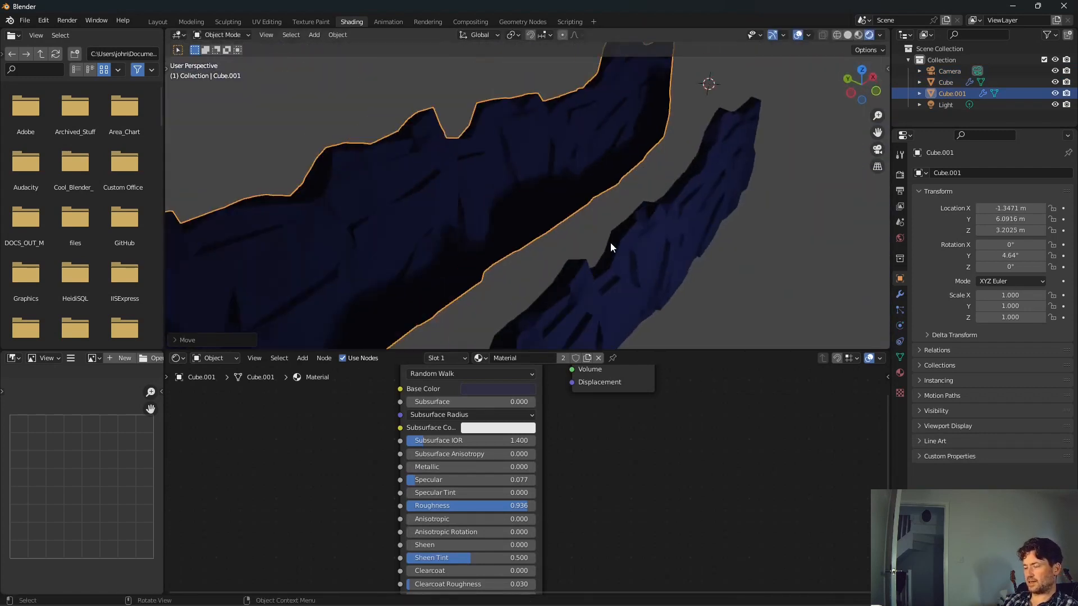
- Duplicate the rear mountain and place the copy behind it at about Y 13.25 m in the right orthographic view
key(KP_1)
key(KP_3)
scroll(611, 243, down, 10)
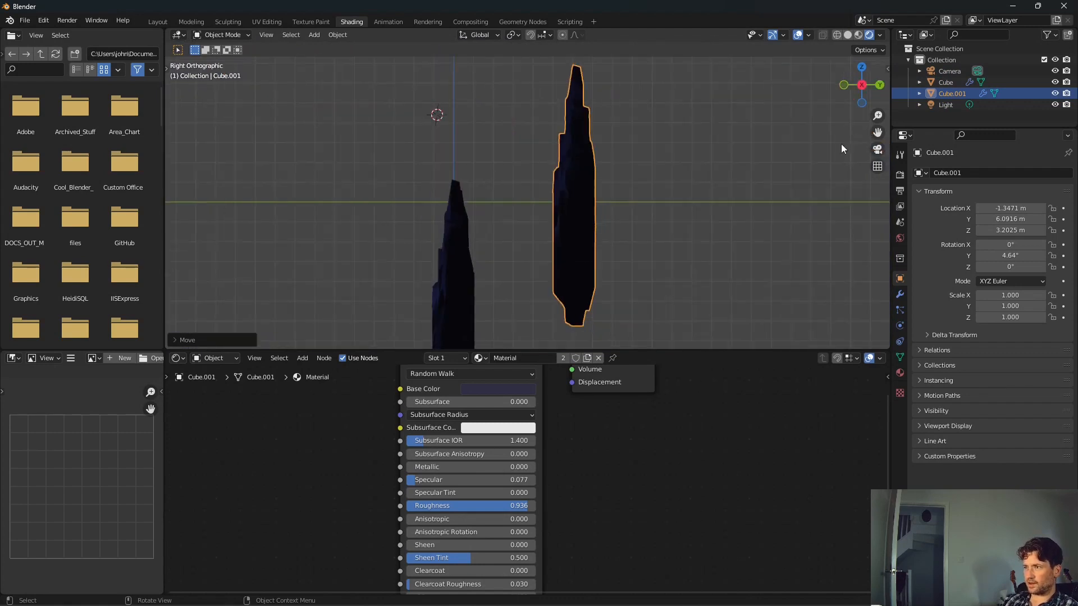
shift+middle_drag(582, 181, 554, 241)
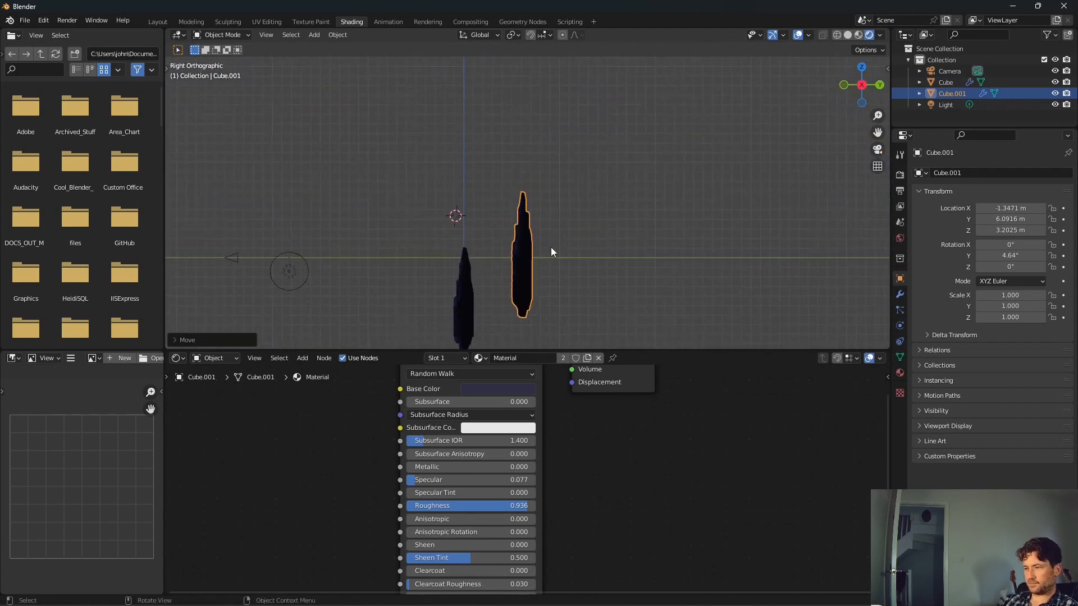
key(shift+d)
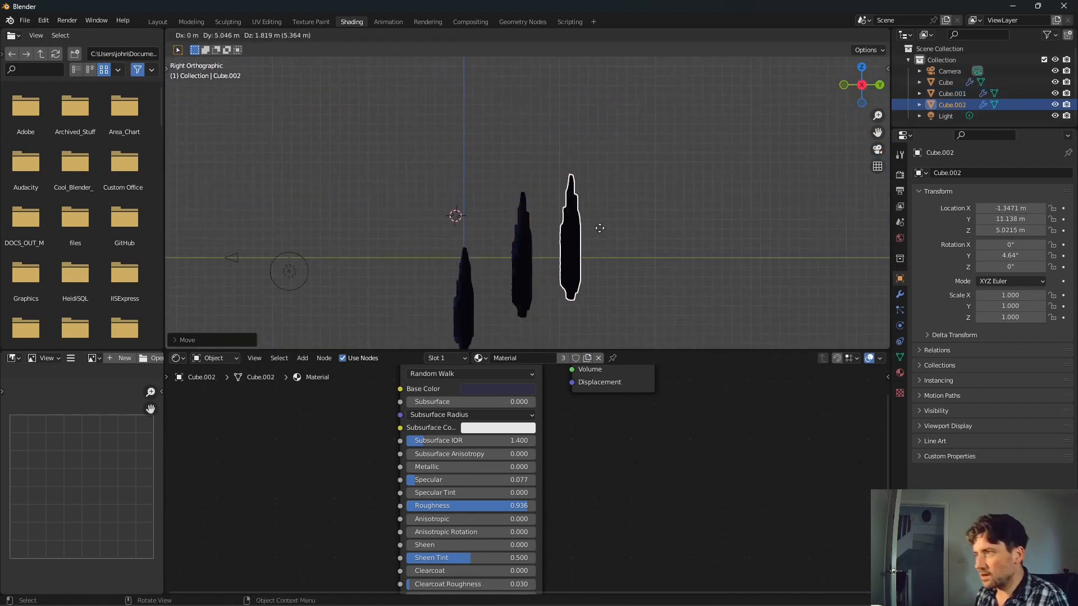
click(620, 187)
- Stretch the middle mountain vertically in the camera view to a Z scale of about 1.66
key(KP_0)
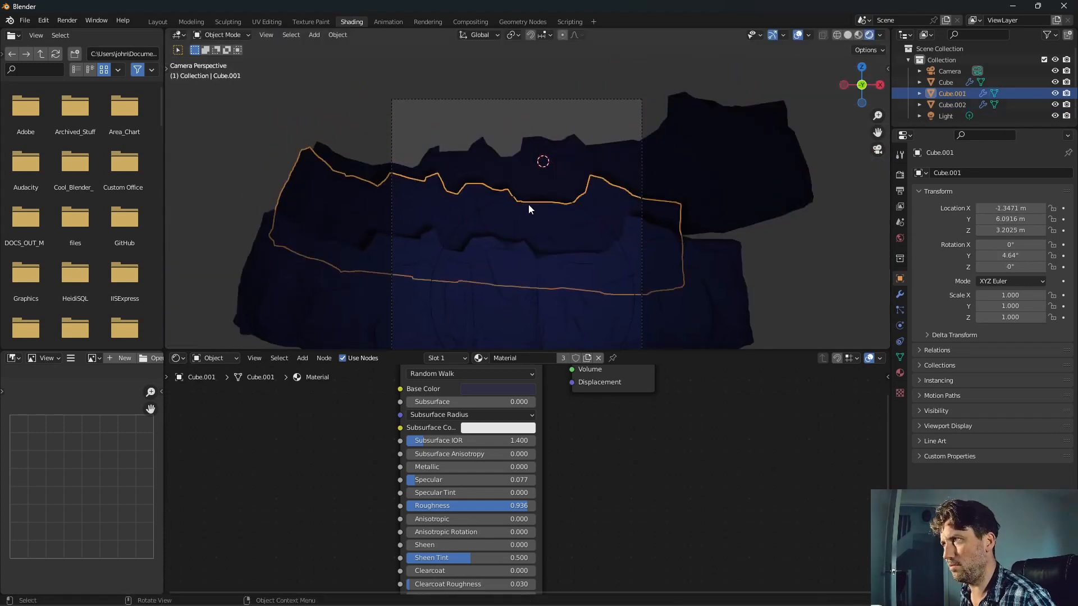
key(s)
key(z)
click(541, 252)
- Stretch the rearmost mountain's mesh vertically and set it at about X 2.37 m and Z 10.29 m, tilted about -8.8°
click(554, 209)
key(Tab)
key(s)
key(z)
click(566, 260)
key(Tab)
- Duplicate the rearmost mountain, rotate the copy to about 26.9°, and place it at about X -6.7 m, Y 17.5 m, Z 16.4 m
key(shift+d)
click(530, 200)
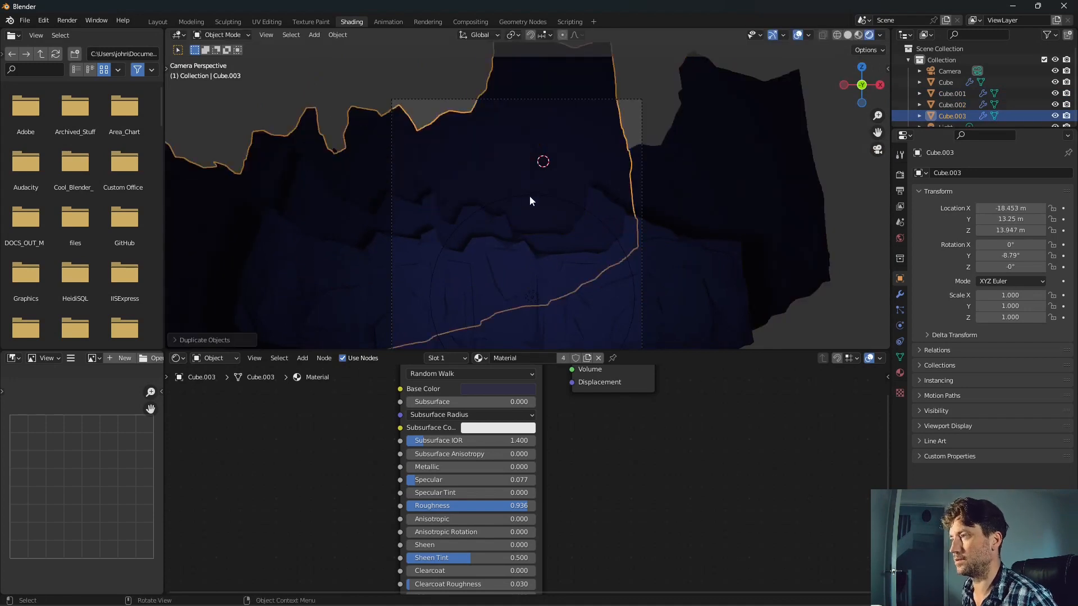
key(r)
key(g)
key(y)
middle_drag(363, 241, 527, 225)
click(541, 230)
- Thicken the new fourth mountain by scaling its whole mesh up along Y
key(s)
key(Escape)
key(Tab)
key(s)
key(y)
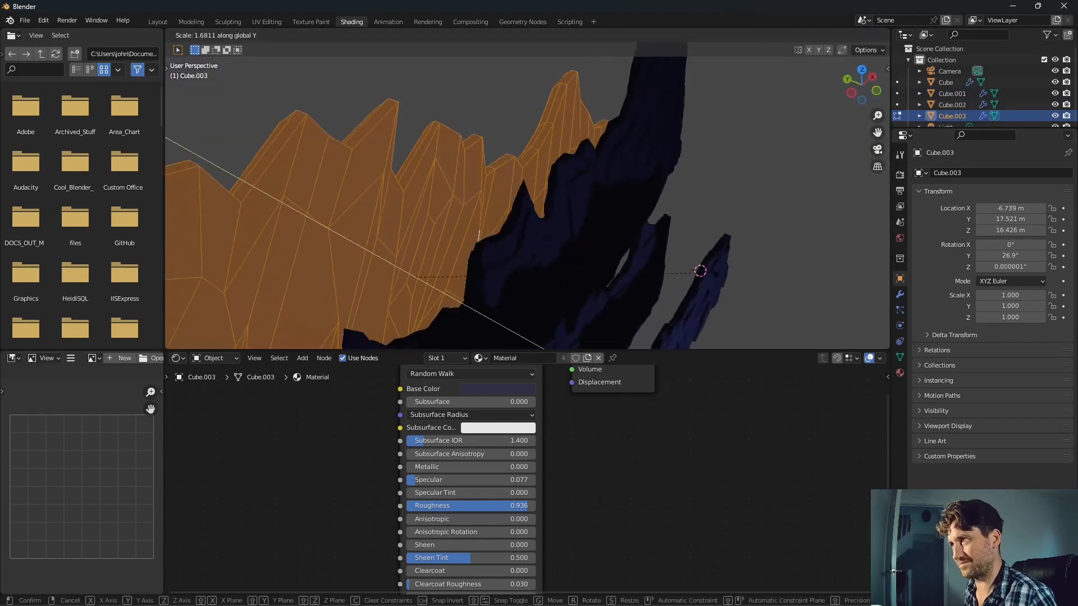
click(528, 224)
key(Tab)
- Thicken the third mountain by scaling its whole mesh up along Y
click(513, 212)
key(Tab)
key(s)
key(y)
click(570, 246)
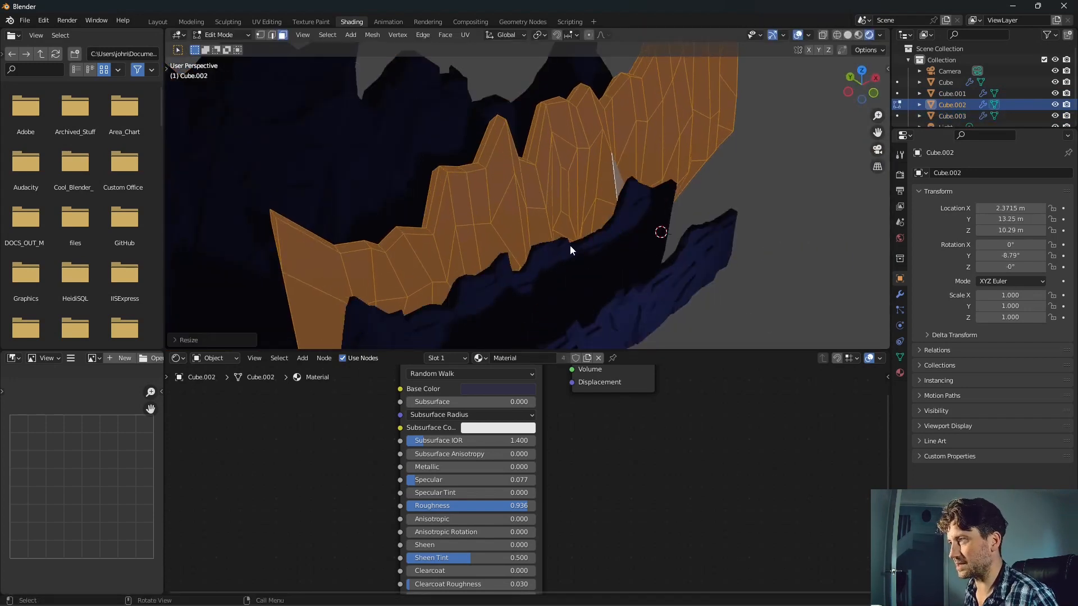
key(Tab)
- Thicken the second mountain by scaling its whole mesh up along Y
click(570, 261)
key(Tab)
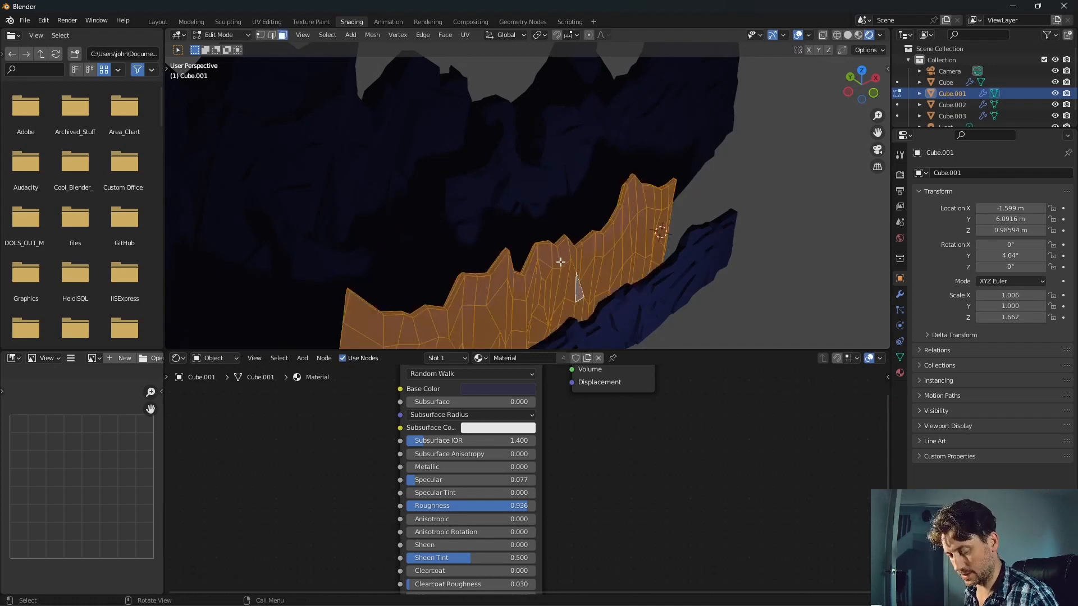
key(s)
key(y)
click(676, 335)
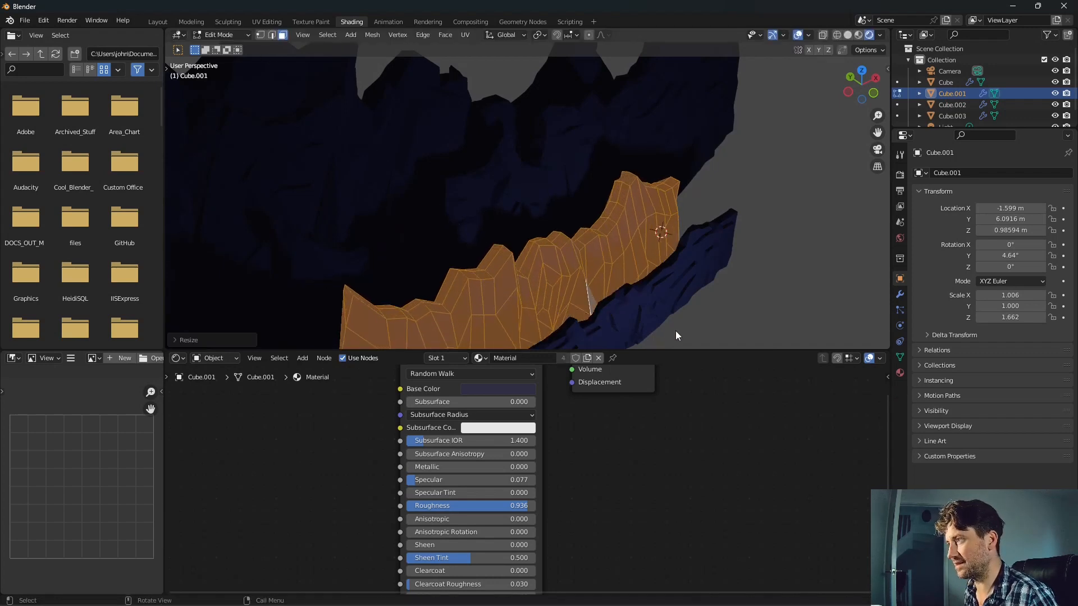
key(Tab)
- Render the camera view and inspect how the four mountain layers overlap
key(KP_0)
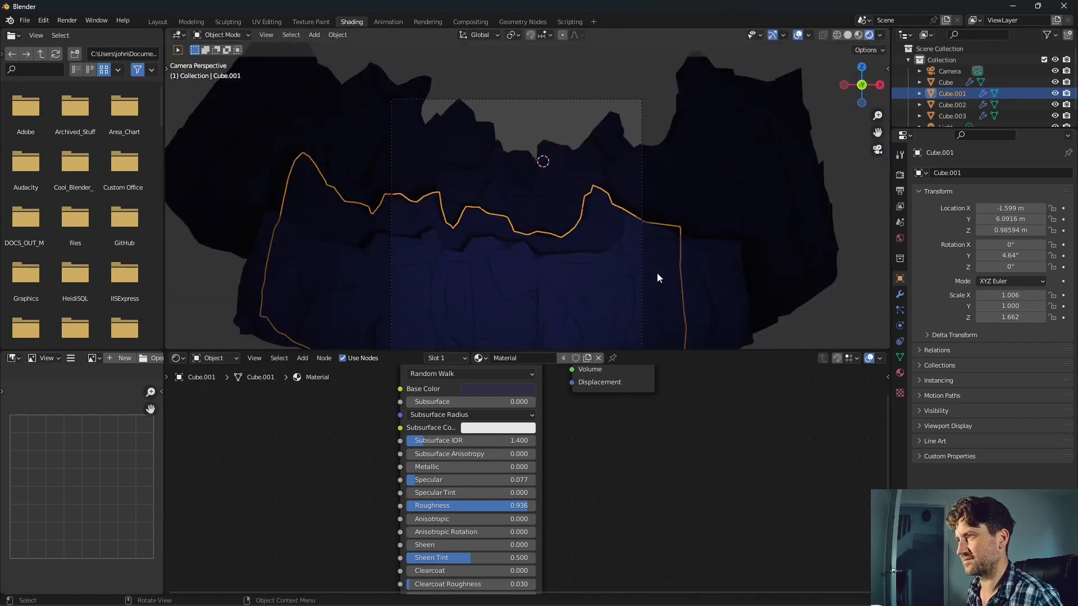
scroll(733, 240, up, 2)
key(F12)
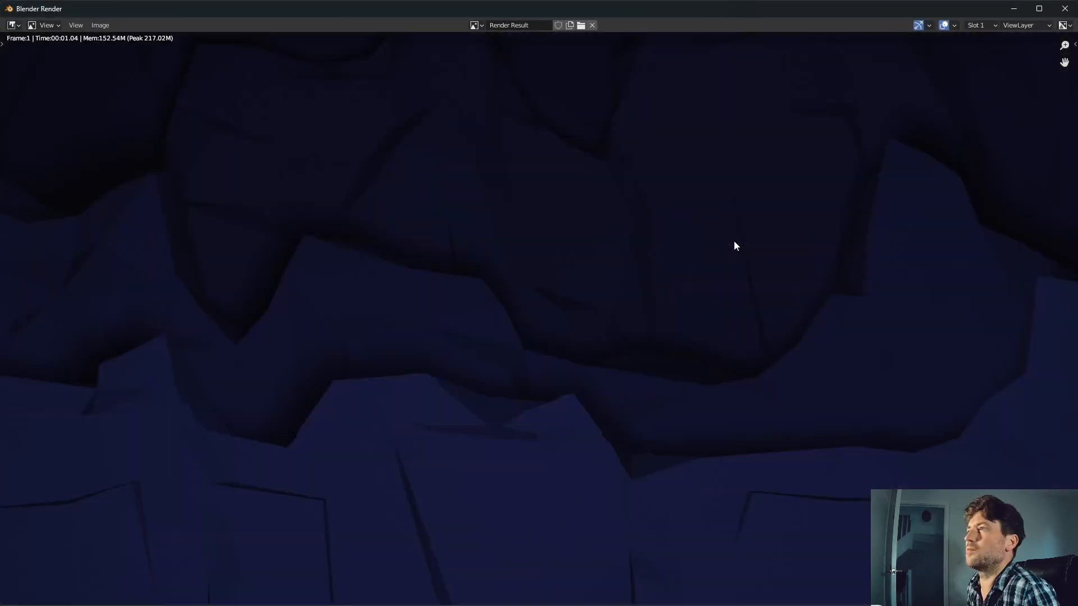
scroll(635, 180, down, 3)
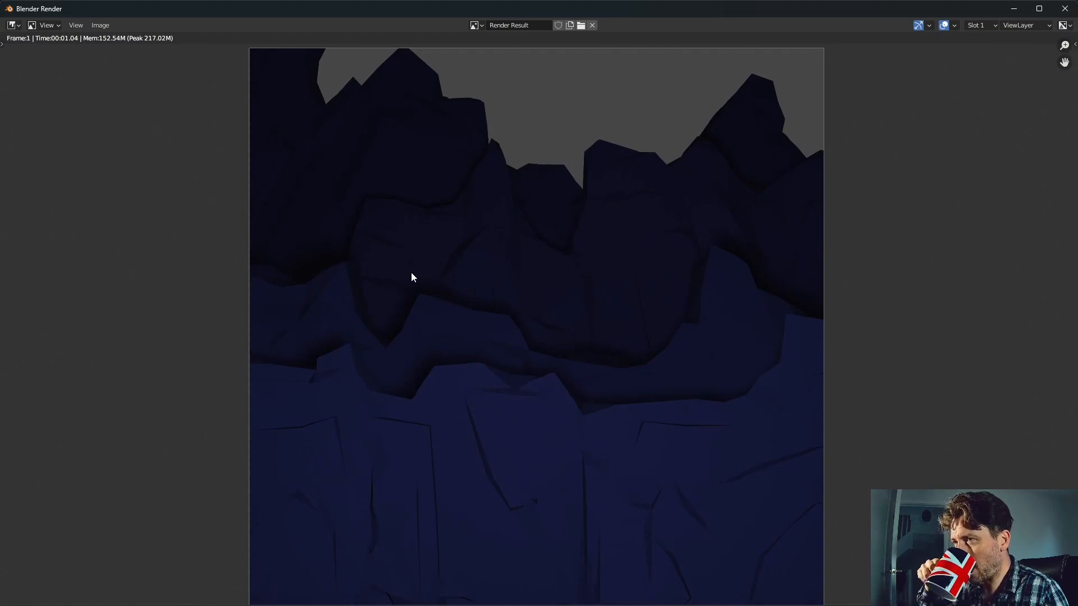
scroll(411, 277, down, 2)
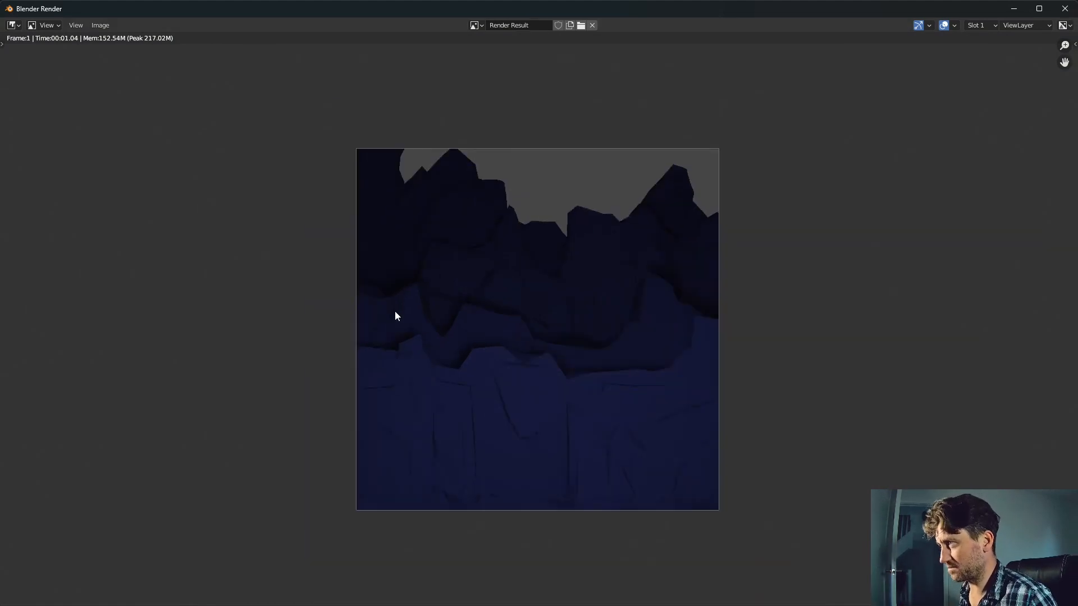
click(1065, 9)
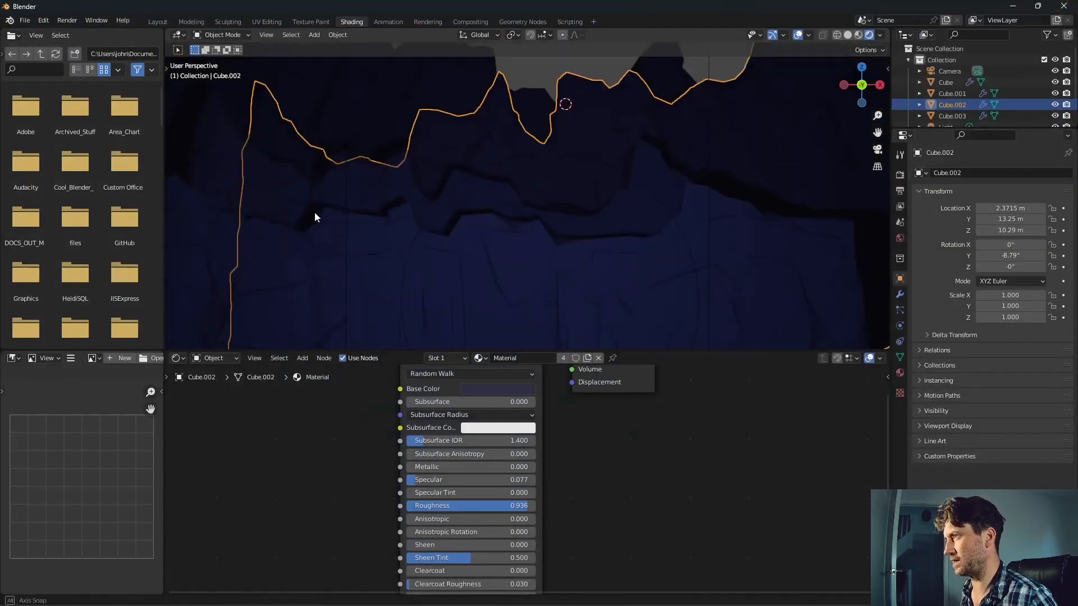
- Duplicate the light and place the copy high above the rear mountains at about Y 23.8 m and Z 38.5 m
scroll(345, 210, down, 5)
key(KP_1)
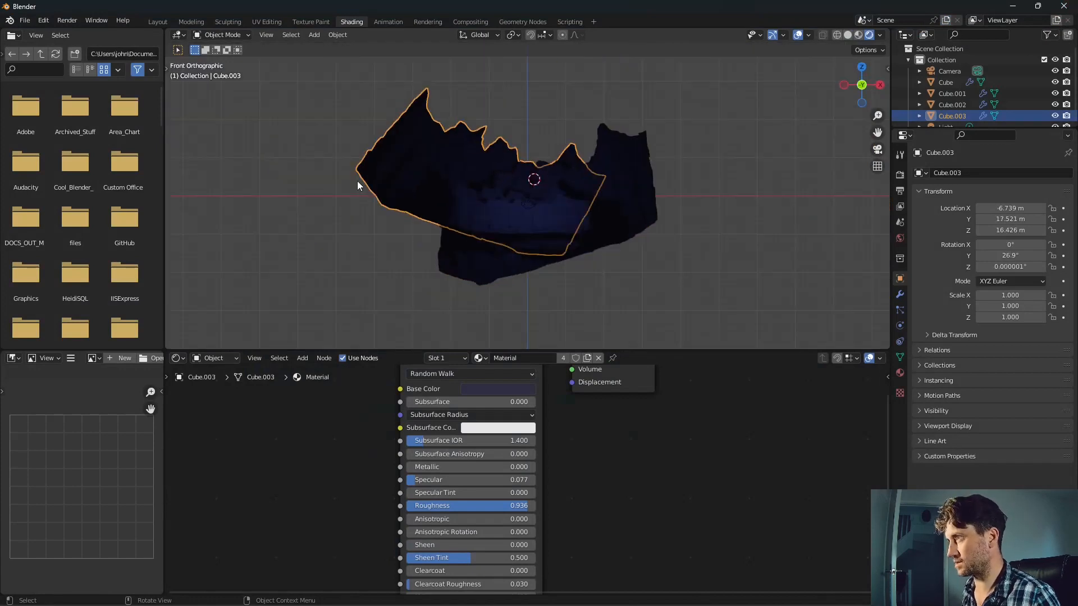
key(KP_0)
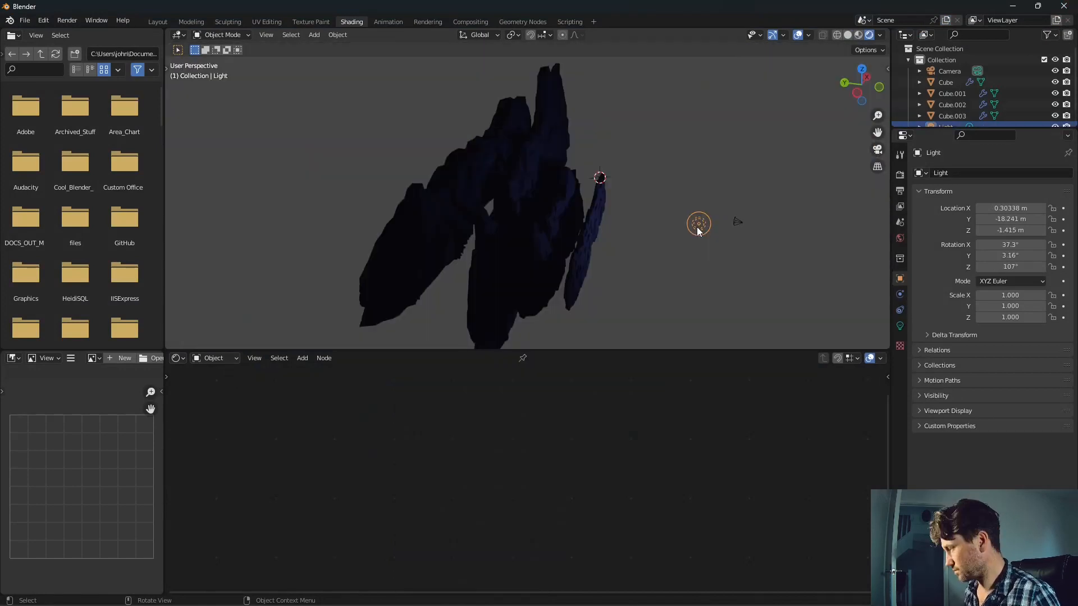
key(KP_1)
key(KP_3)
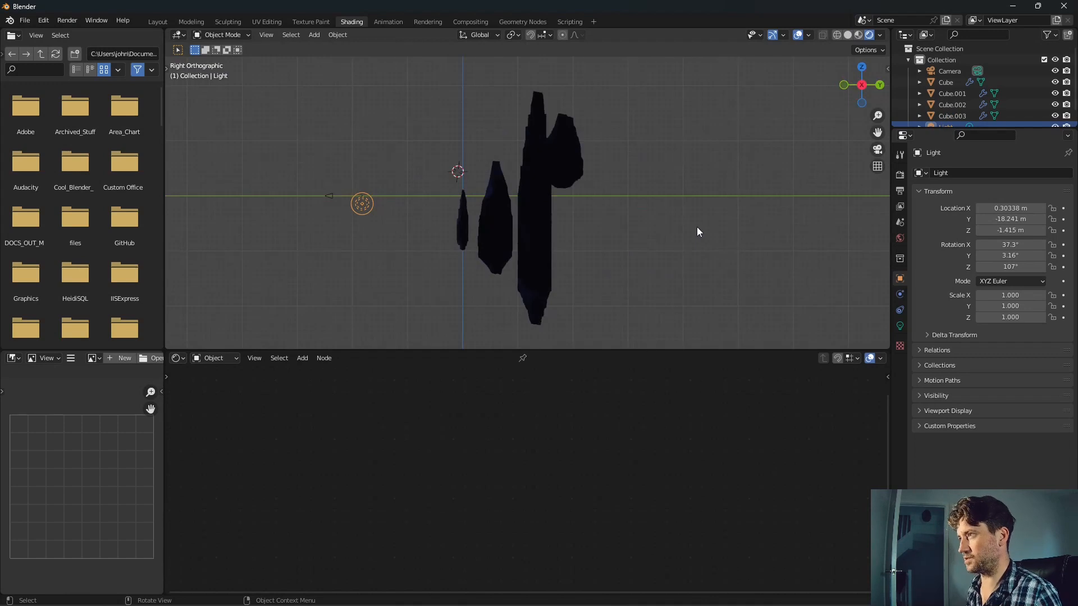
key(shift+d)
click(670, 151)
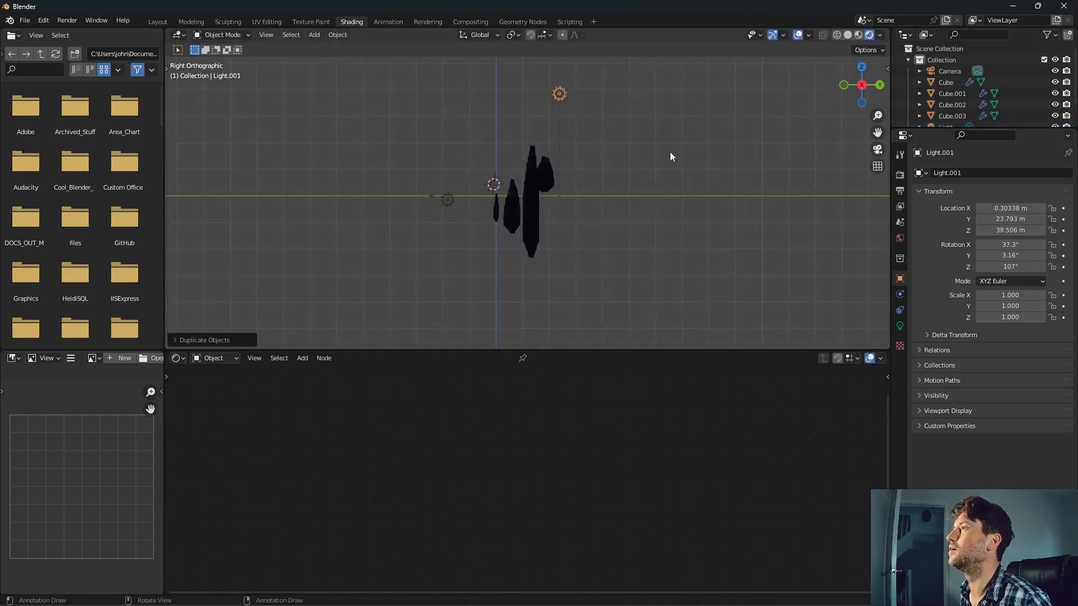
- Try a power of 50000 W on the duplicated light, and raise it to 100000 W
middle_drag(500, 169, 668, 160)
scroll(668, 159, up, 5)
key(KP_0)
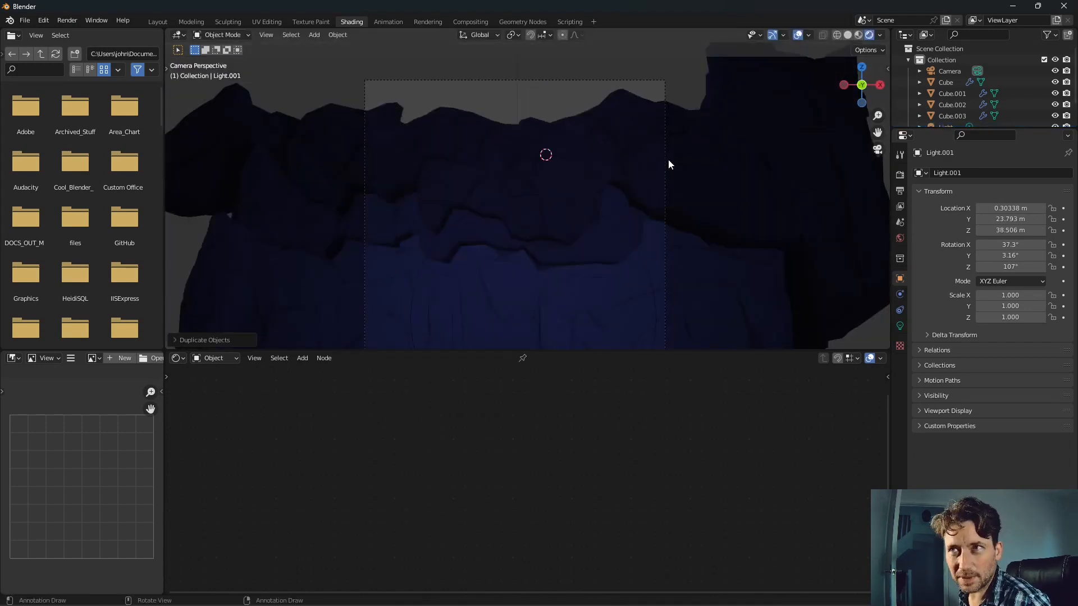
click(900, 326)
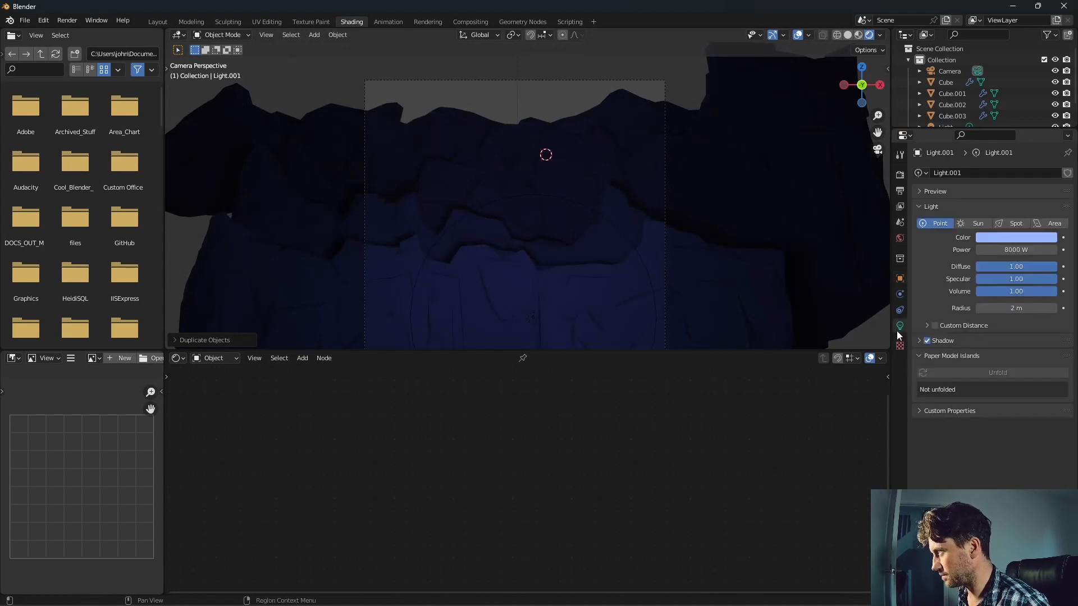
click(999, 250)
text(5)
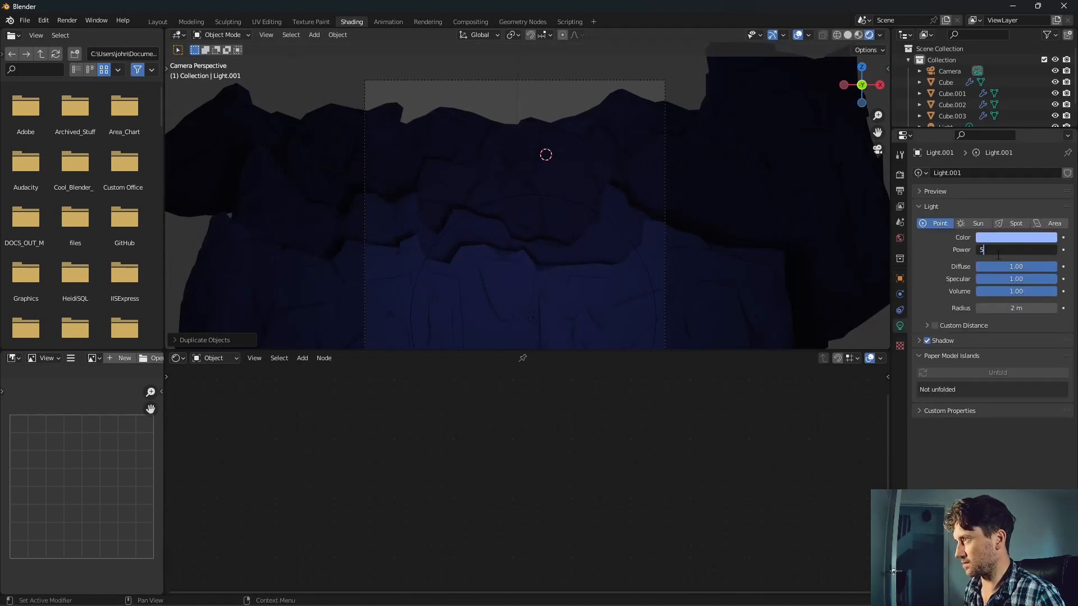
text(0000)
key(Return)
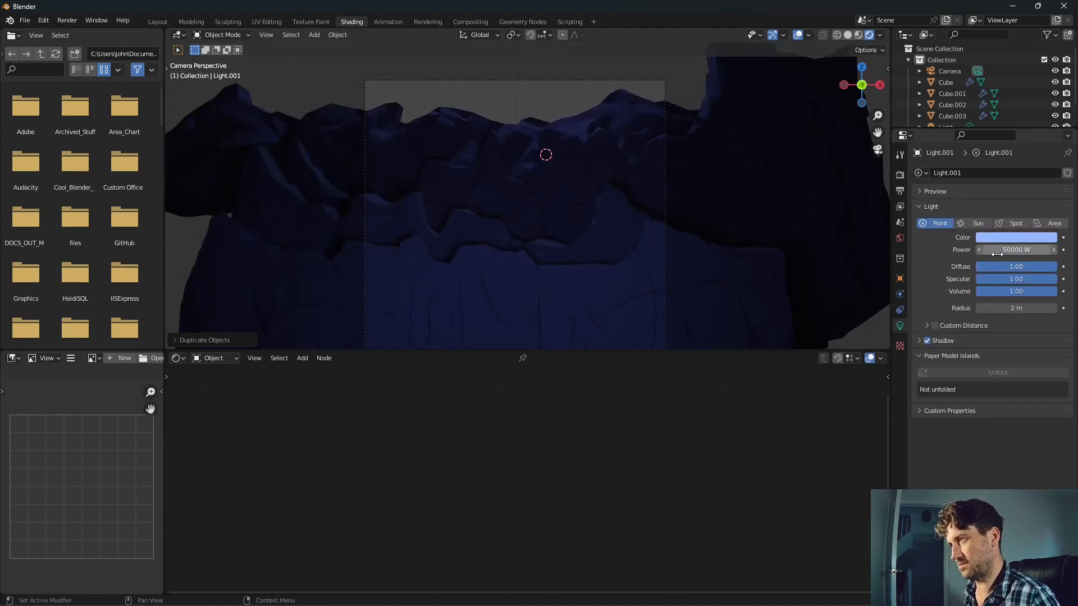
click(997, 251)
text(10)
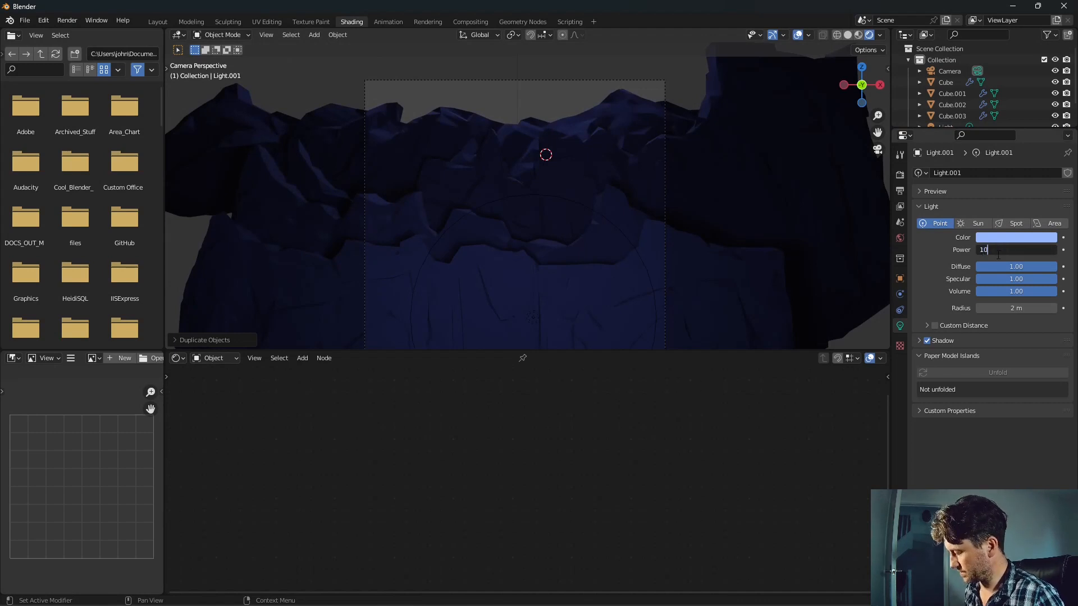
text(0000)
key(Return)
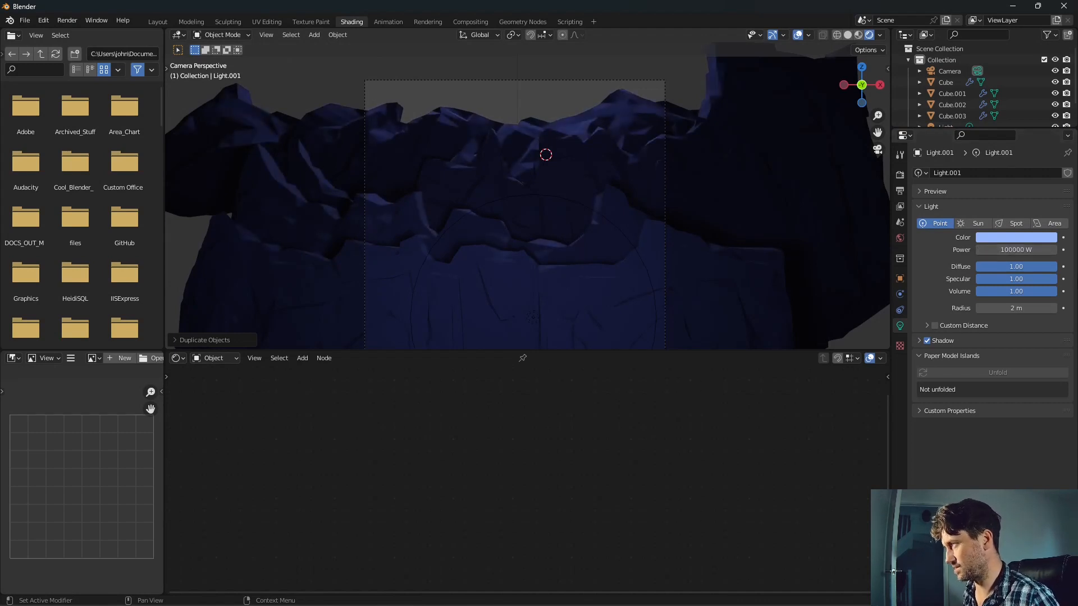
- Change the duplicated light's color to a pale yellow
click(1001, 238)
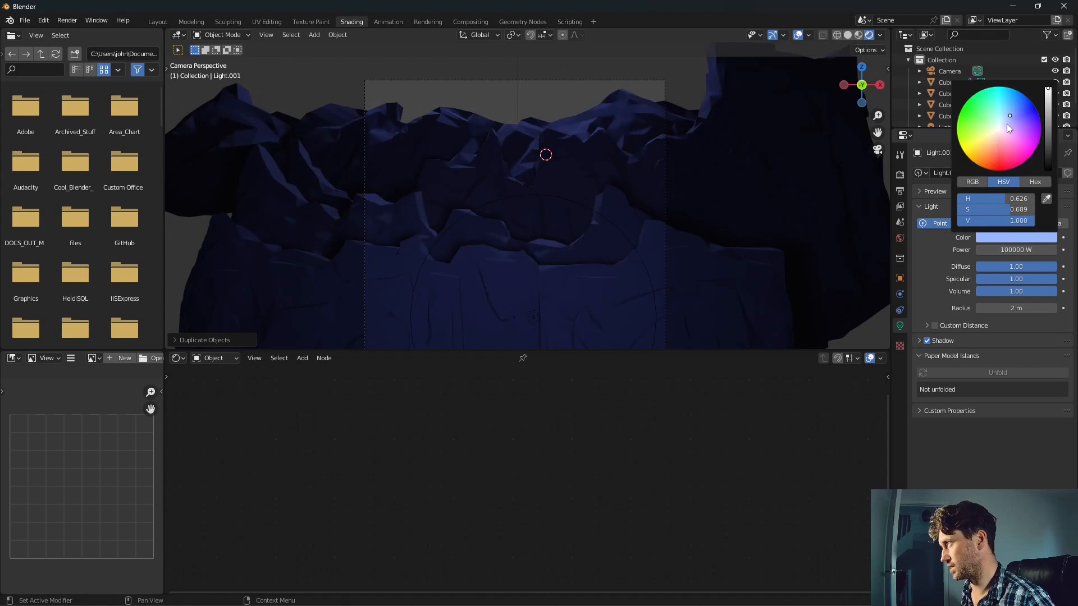
drag(1009, 129, 991, 133)
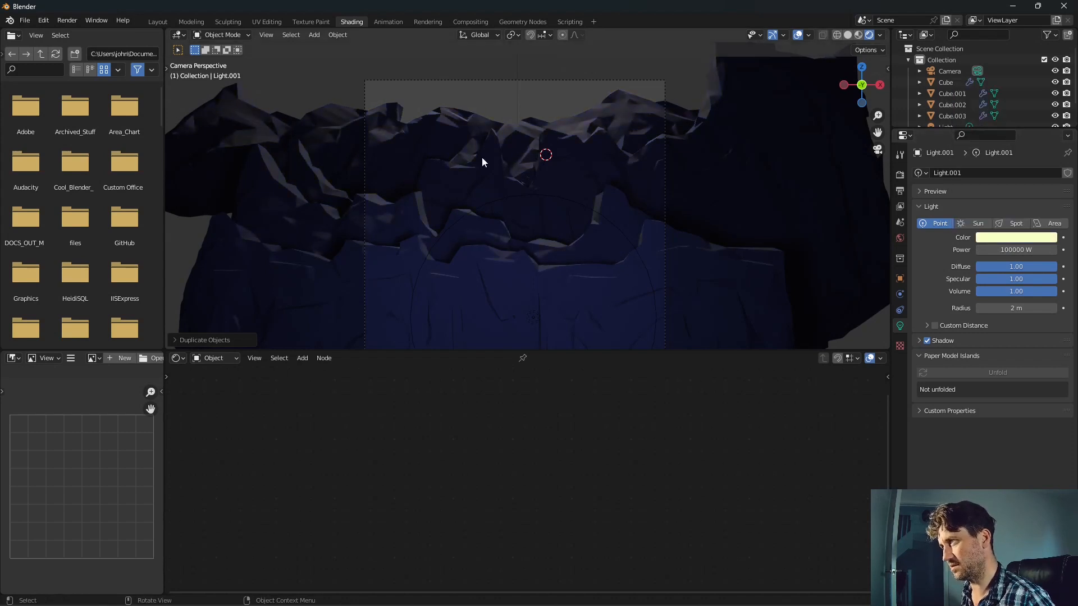
click(481, 159)
scroll(480, 167, down, 2)
click(500, 116)
scroll(472, 180, up, 3)
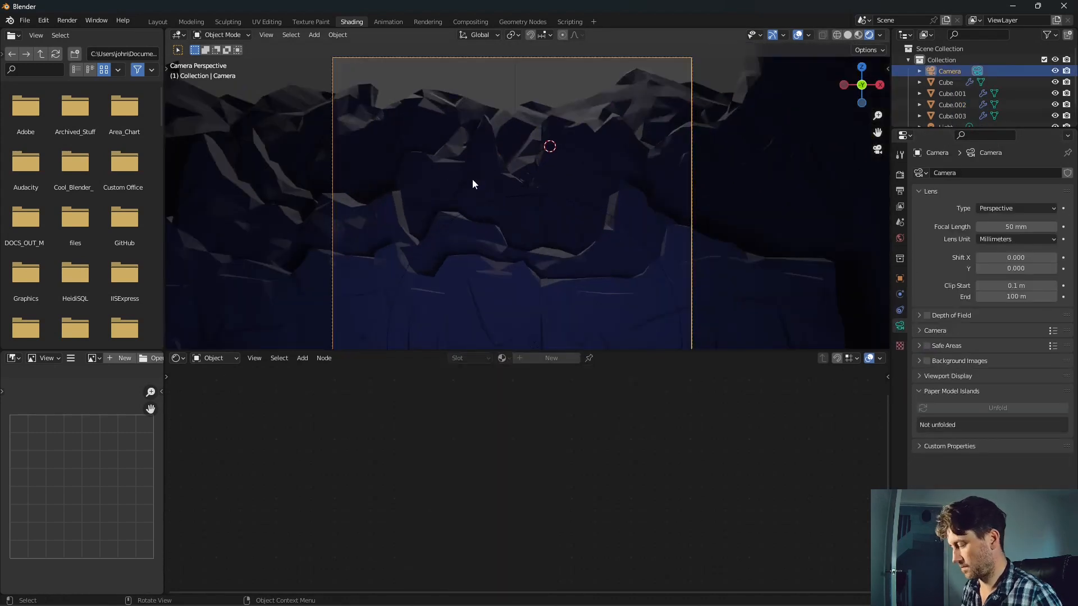
- Render the camera view and examine the lit ridges and shading across the mountain layers
key(F12)
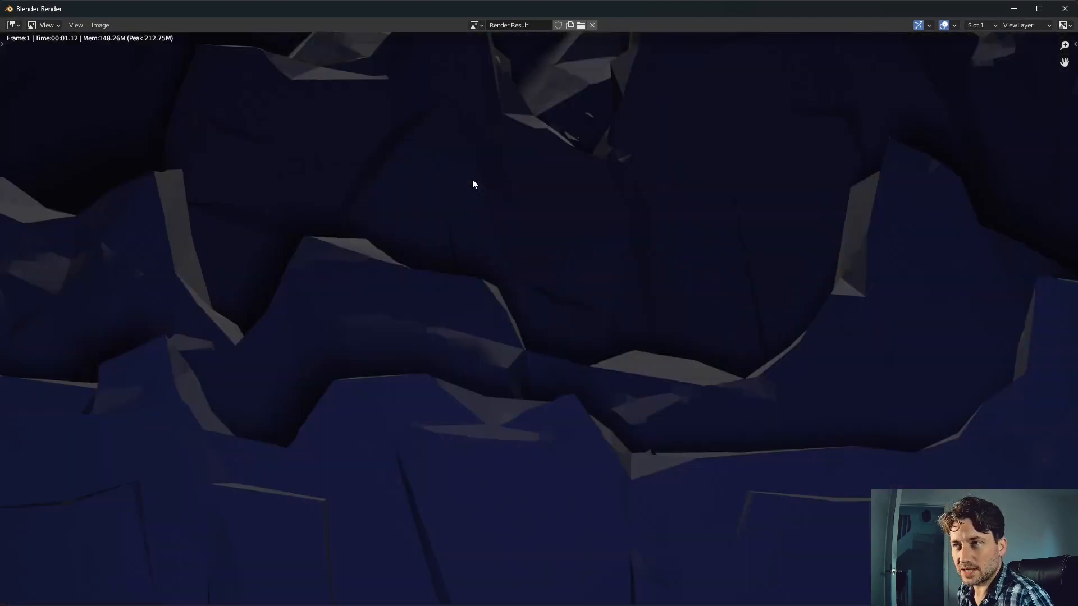
scroll(472, 179, down, 3)
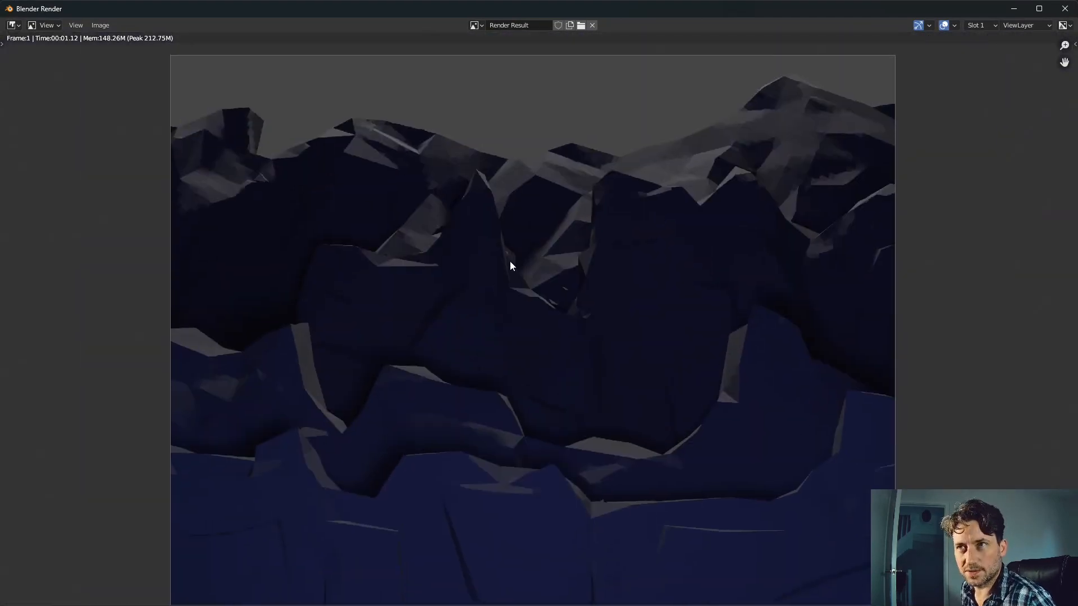
middle_drag(568, 476, 563, 363)
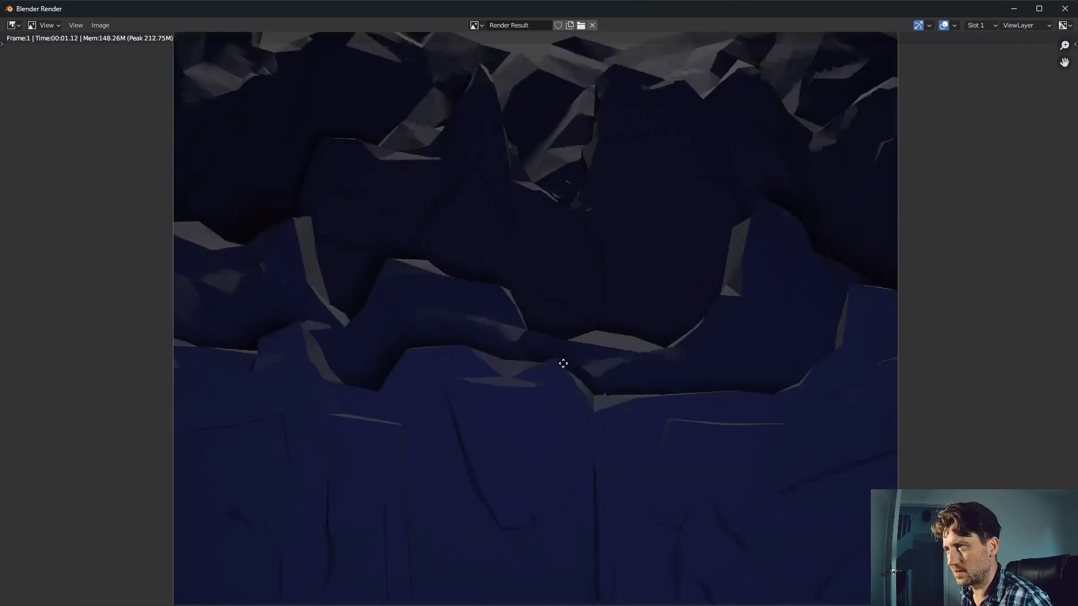
middle_drag(466, 247, 373, 294)
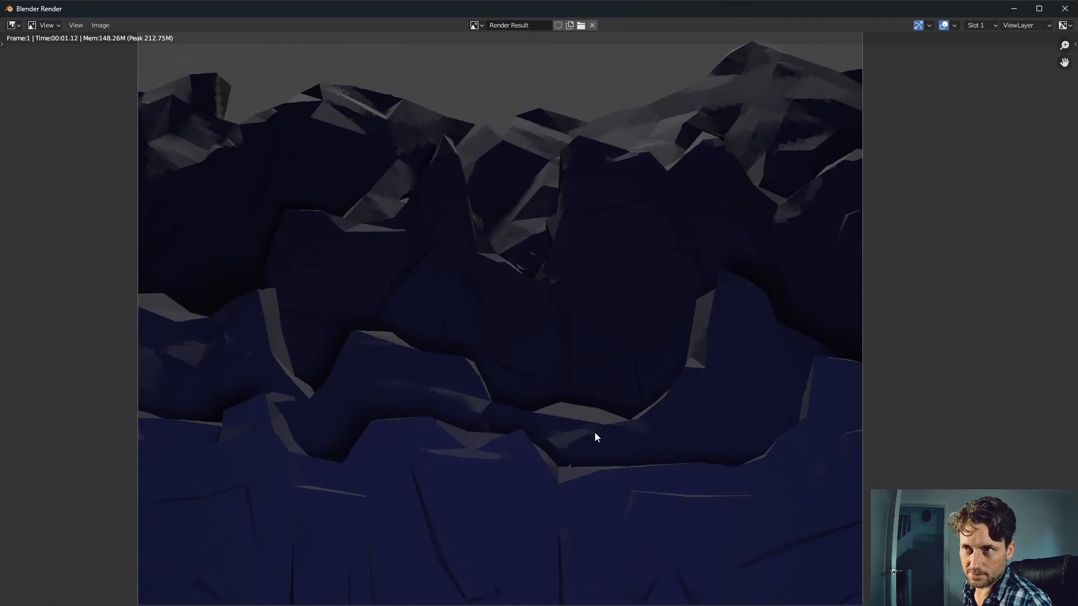
middle_drag(640, 471, 589, 604)
scroll(514, 416, down, 3)
middle_drag(512, 433, 572, 457)
scroll(581, 444, up, 4)
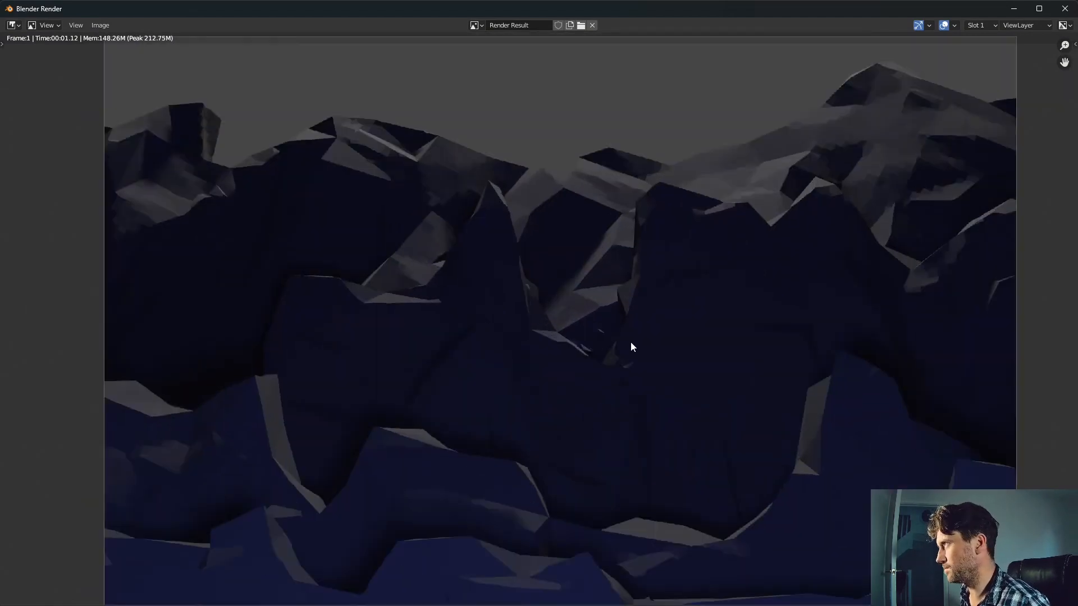
- Examine the spacing and faceted shapes of the stacked mountain layers from the side
key(Escape)
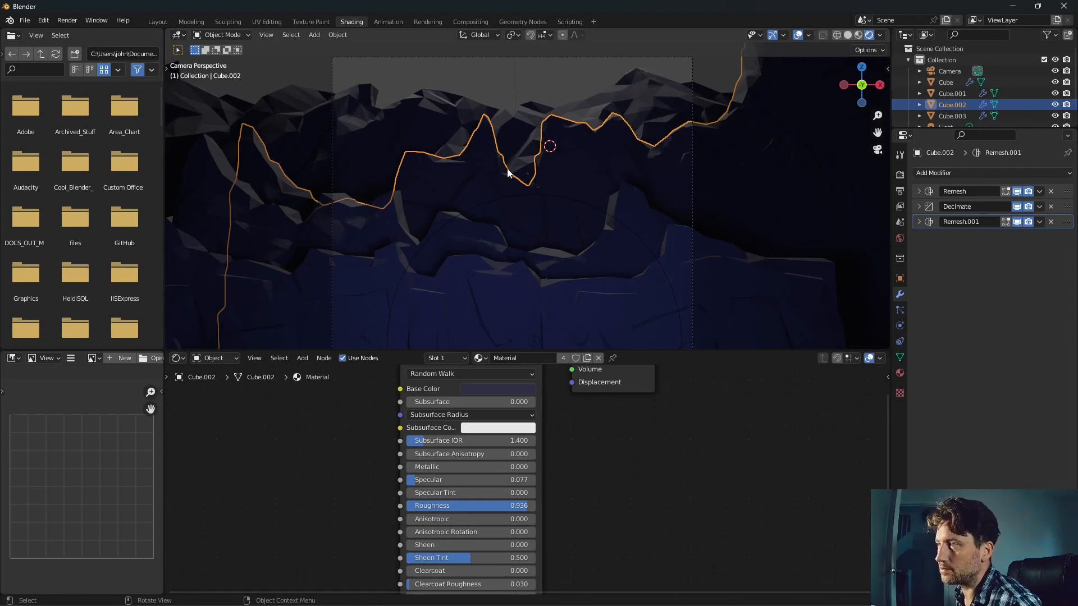
middle_drag(508, 173, 653, 246)
click(652, 246)
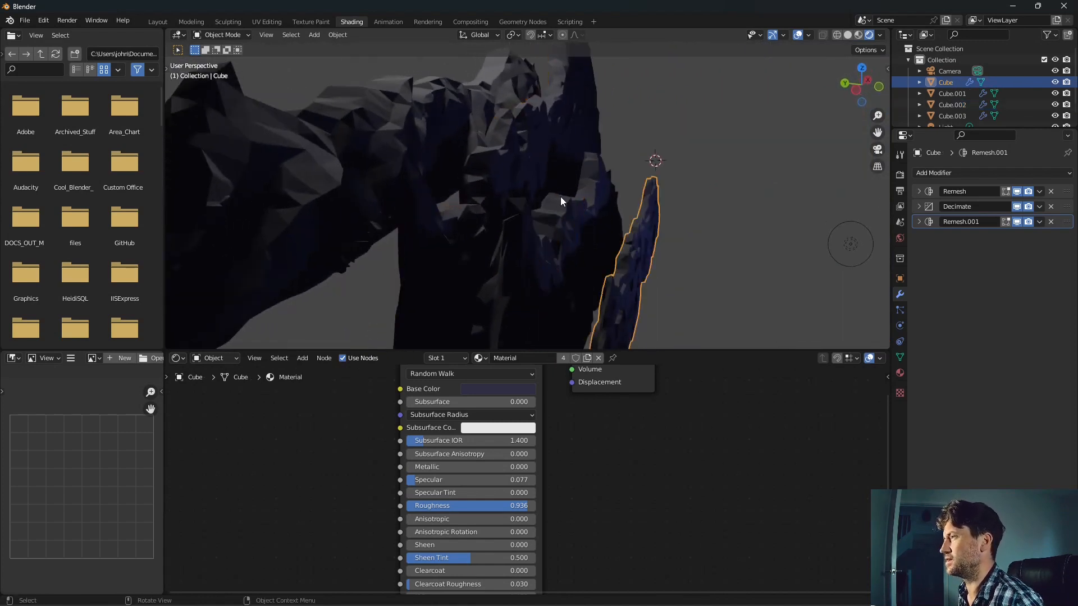
click(560, 198)
click(537, 179)
click(508, 151)
drag(640, 272, 672, 278)
middle_drag(672, 279, 612, 242)
key(Tab)
scroll(506, 220, up, 5)
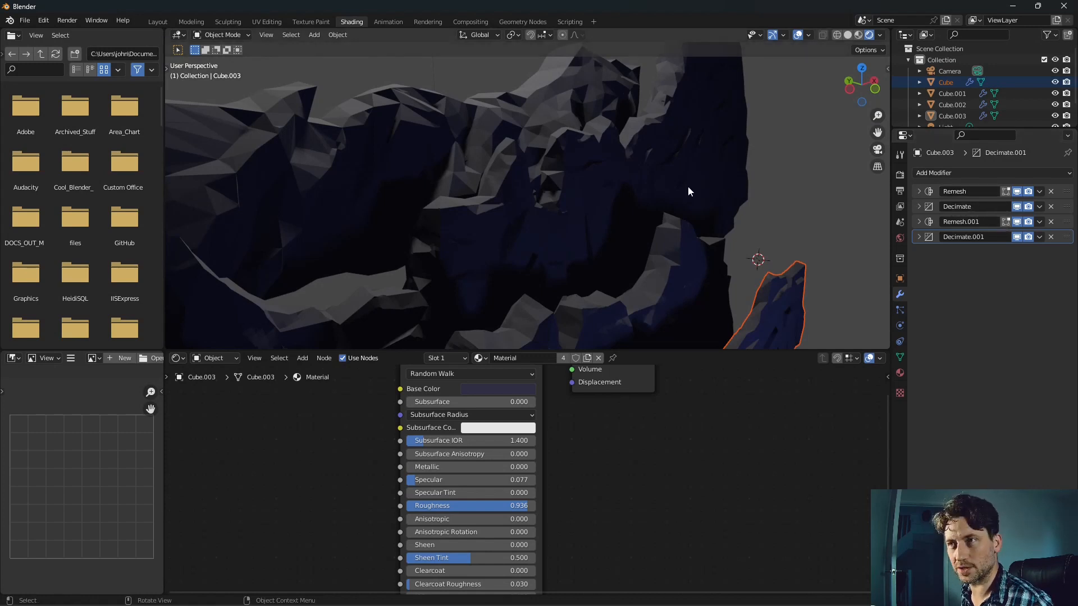
- Move the rearmost mountain layer slightly farther back, away from the layers in front of it
middle_drag(658, 208, 475, 194)
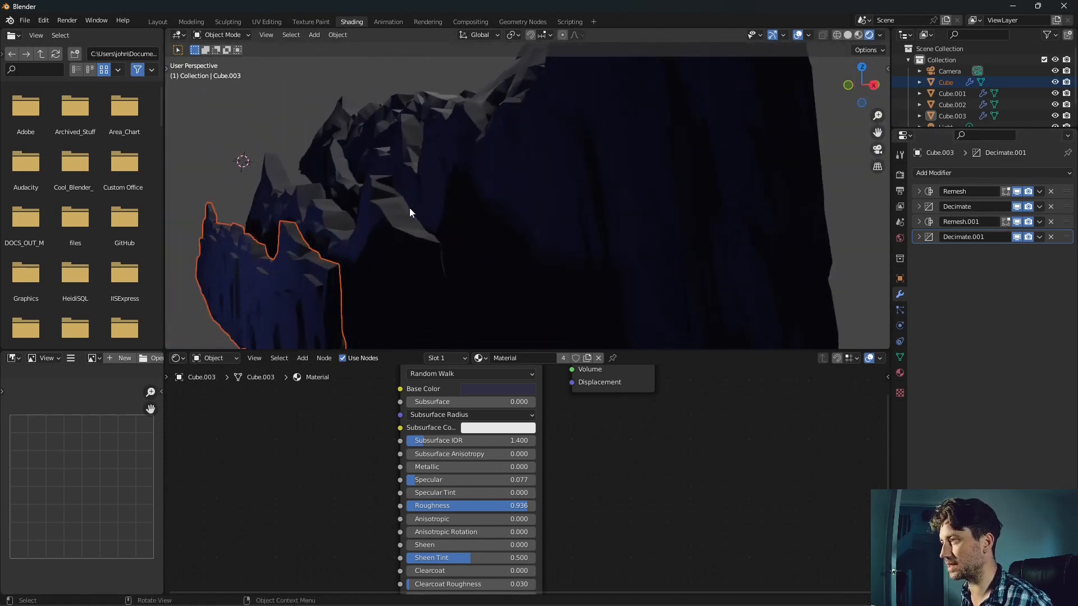
middle_drag(410, 207, 555, 248)
scroll(561, 218, up, 3)
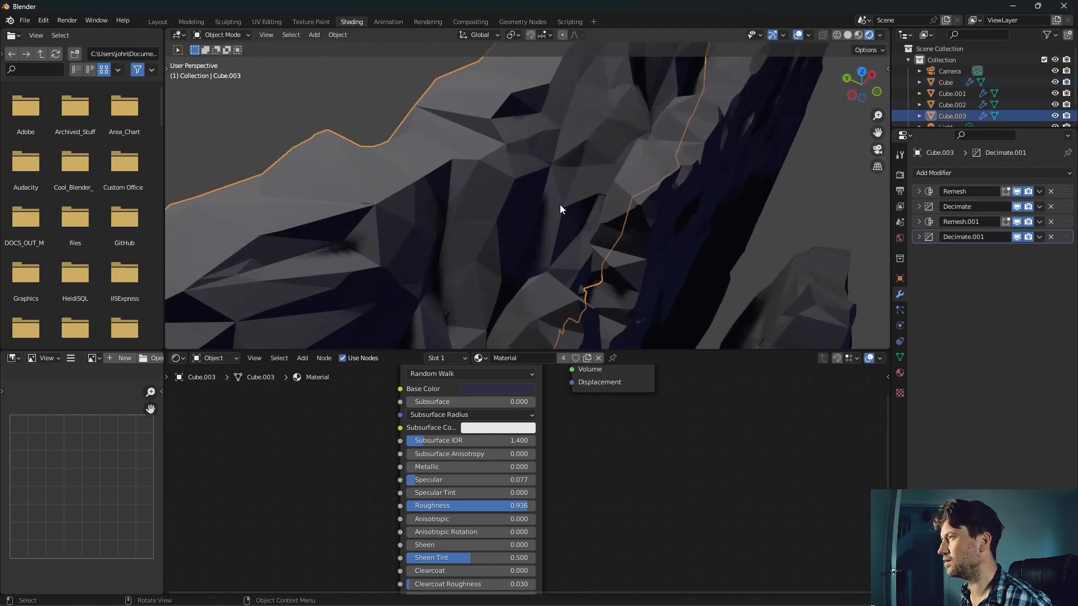
key(g)
click(501, 183)
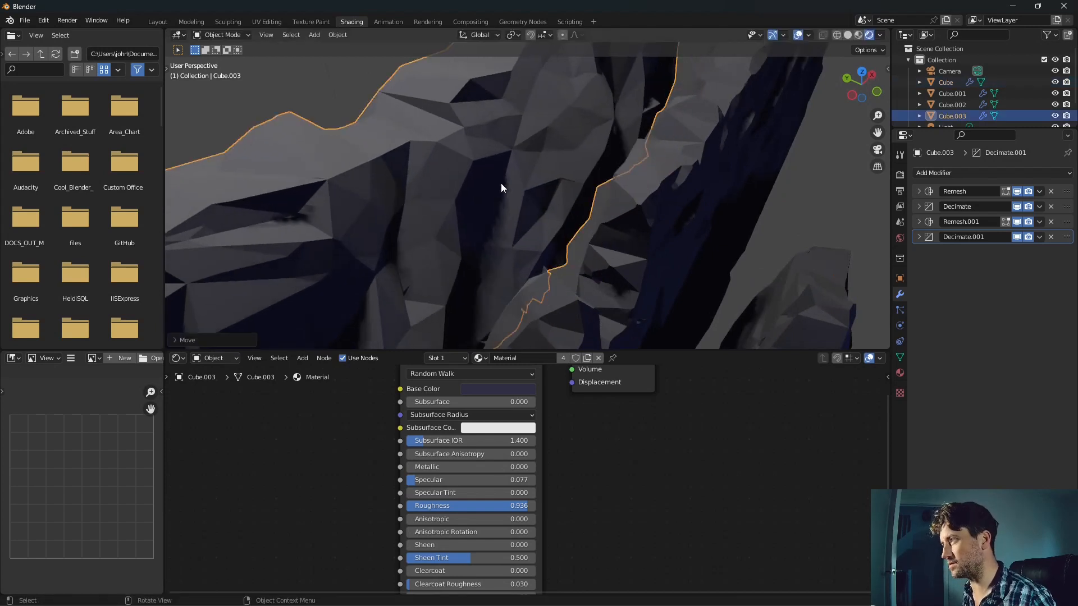
- Move the light above the rear mountains back along the Y axis by about 8 m, to Y 31.858 m
click(659, 255)
middle_drag(659, 255, 628, 193)
scroll(628, 193, down, 4)
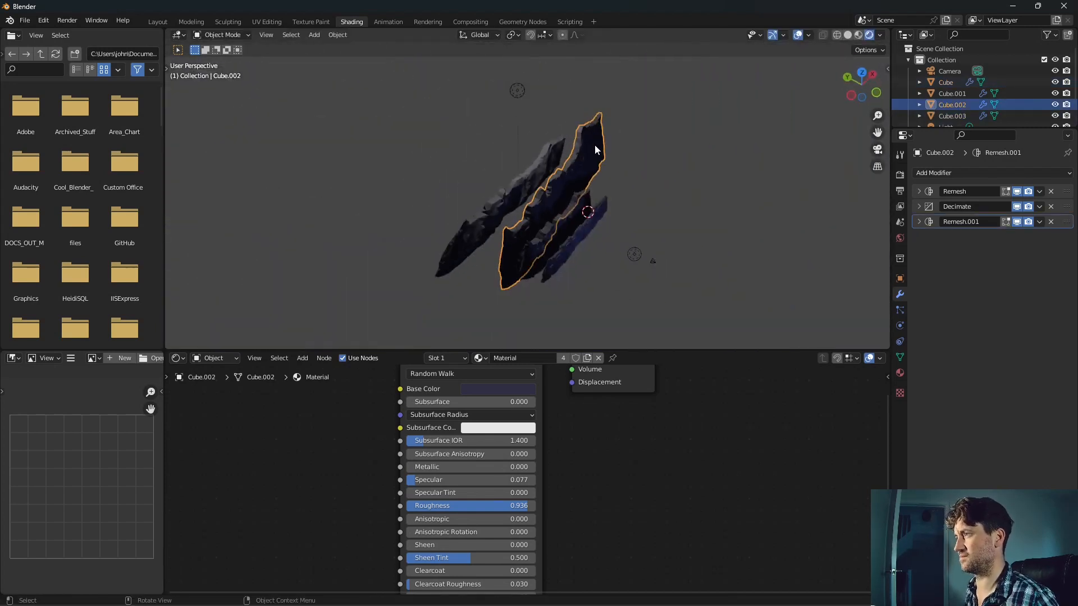
click(519, 94)
key(g)
key(y)
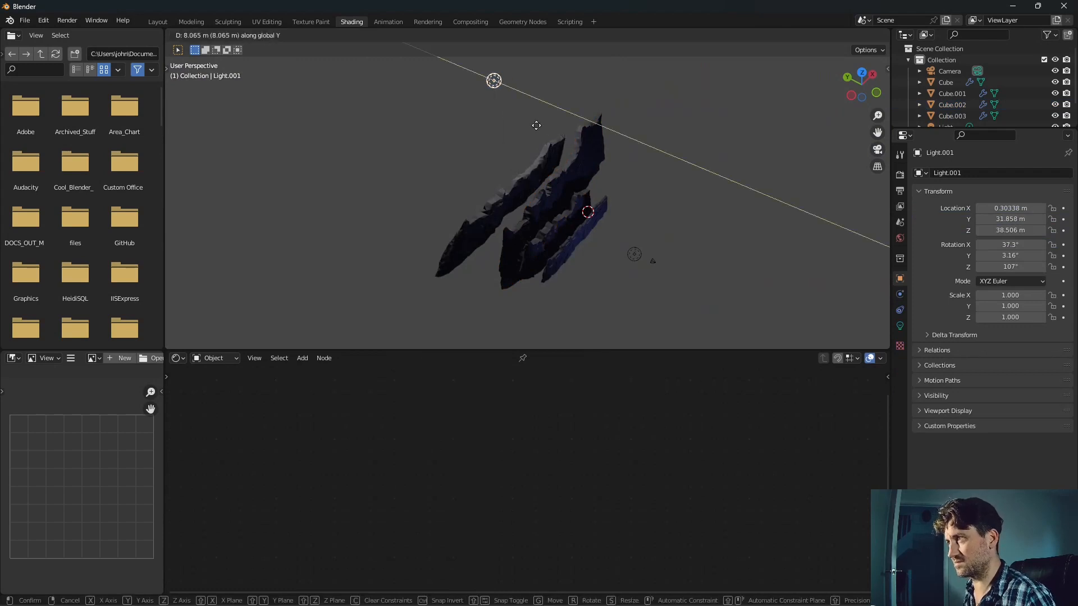
click(536, 125)
key(KP_0)
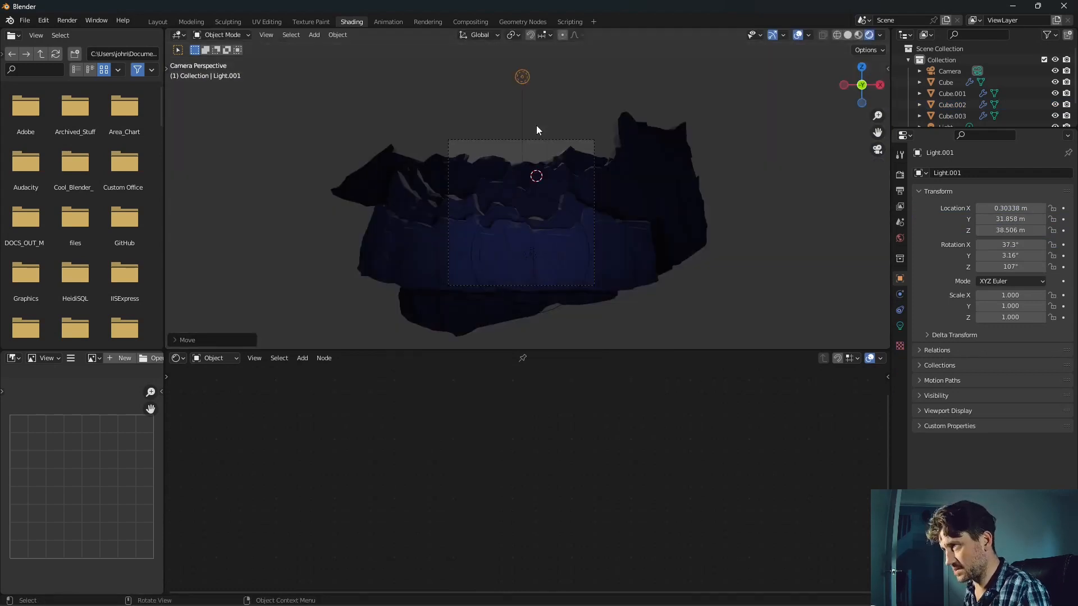
- Render the camera view and examine the lighting on all the mountain layers
key(F12)
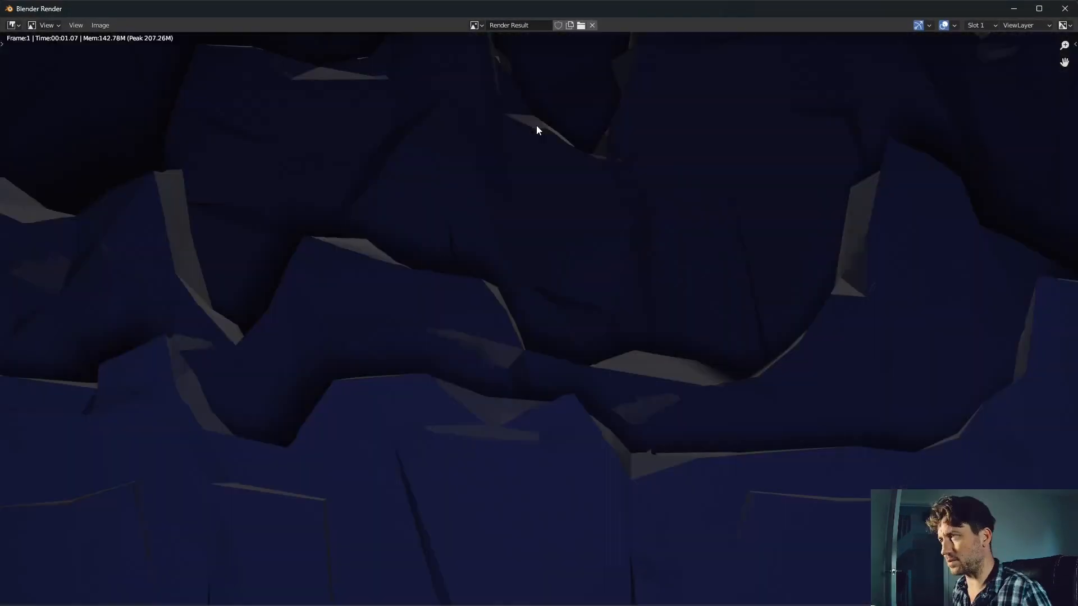
scroll(473, 237, down, 5)
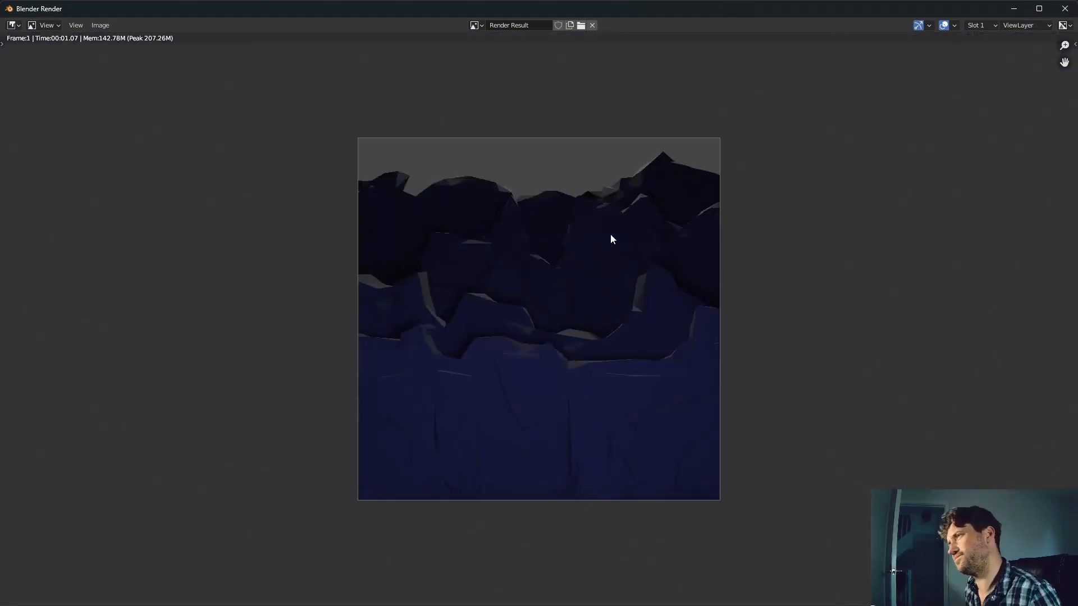
scroll(612, 239, up, 2)
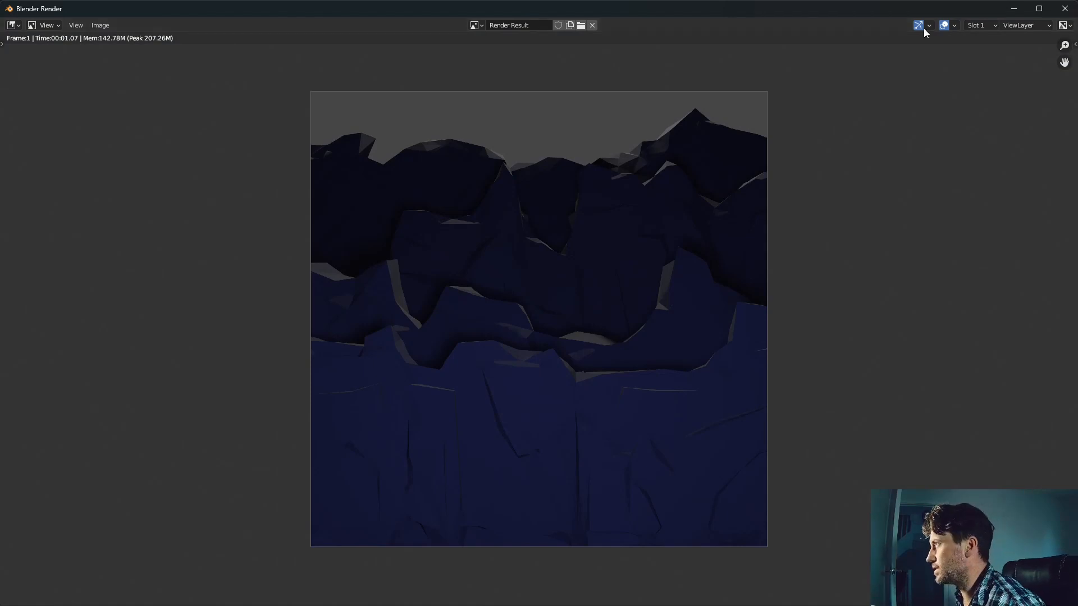
click(1064, 8)
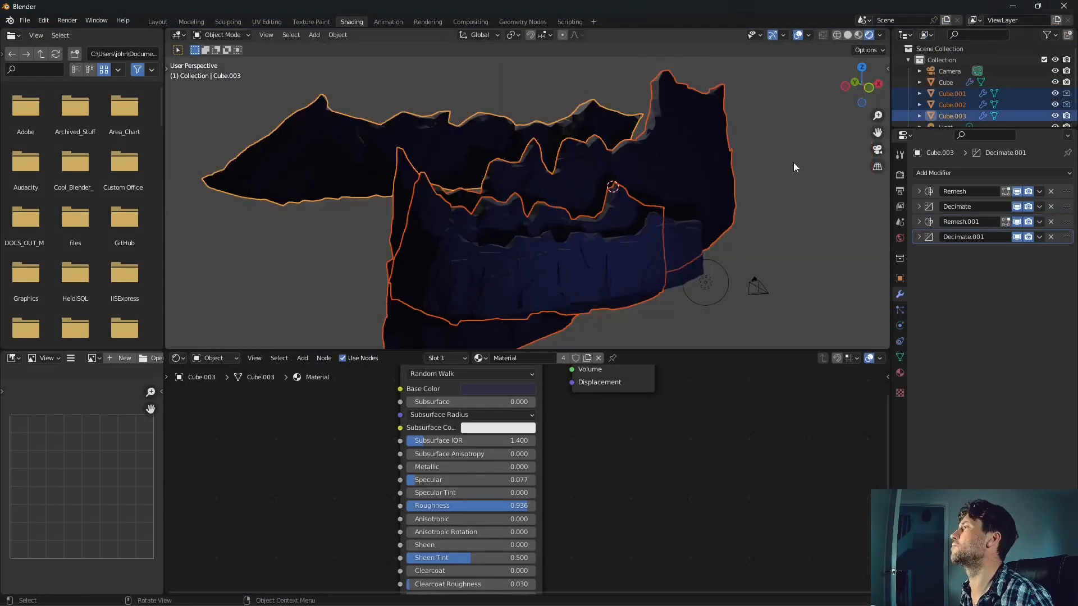
- Hide the three rear mountain layers and render the front layer on its own
key(h)
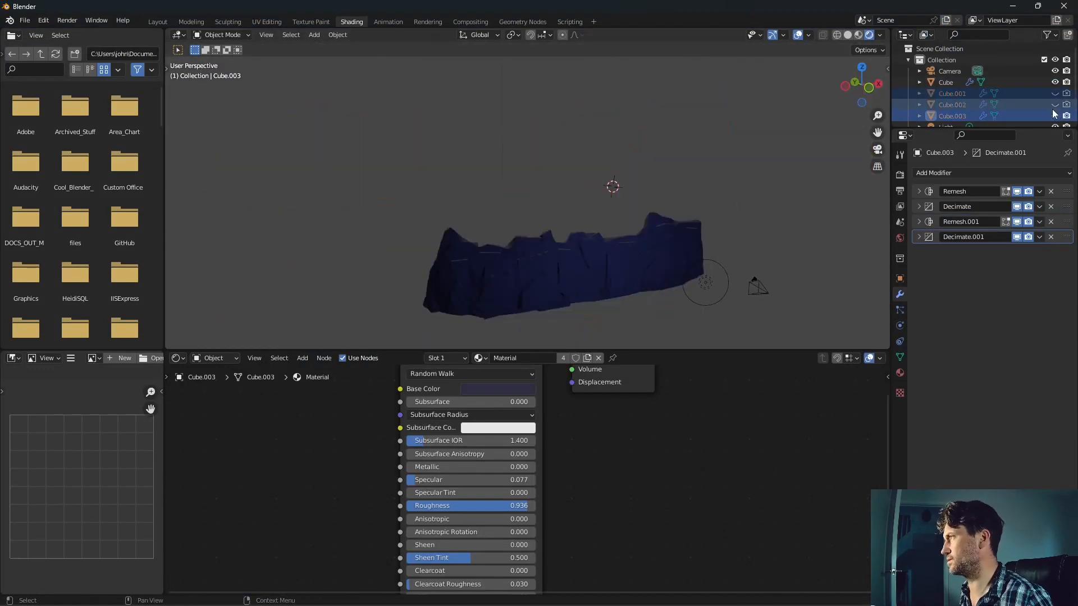
key(F12)
scroll(643, 335, down, 2)
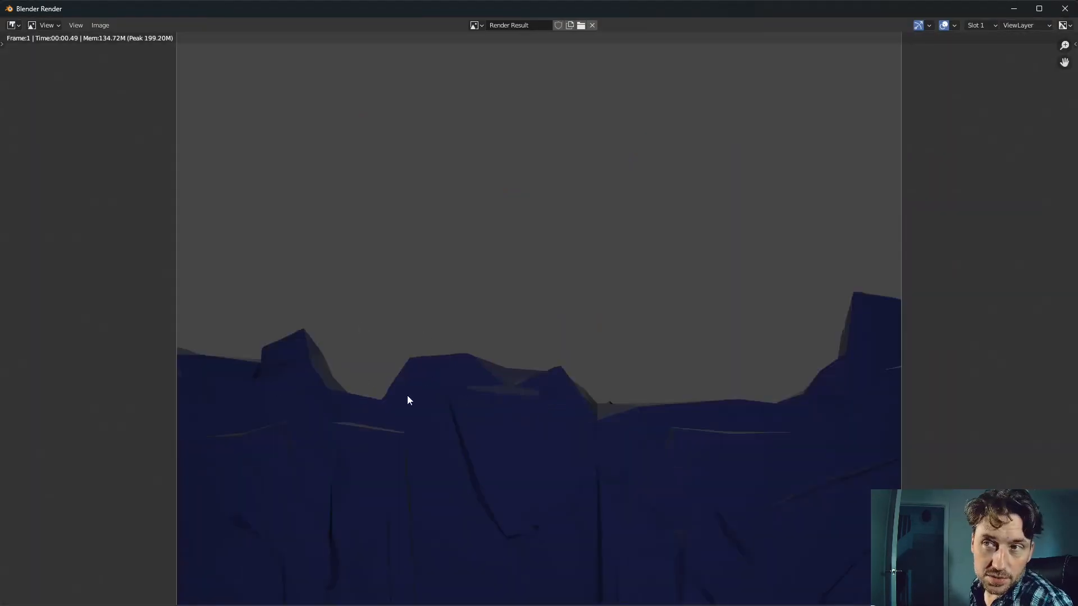
scroll(399, 396, down, 1)
scroll(428, 384, up, 2)
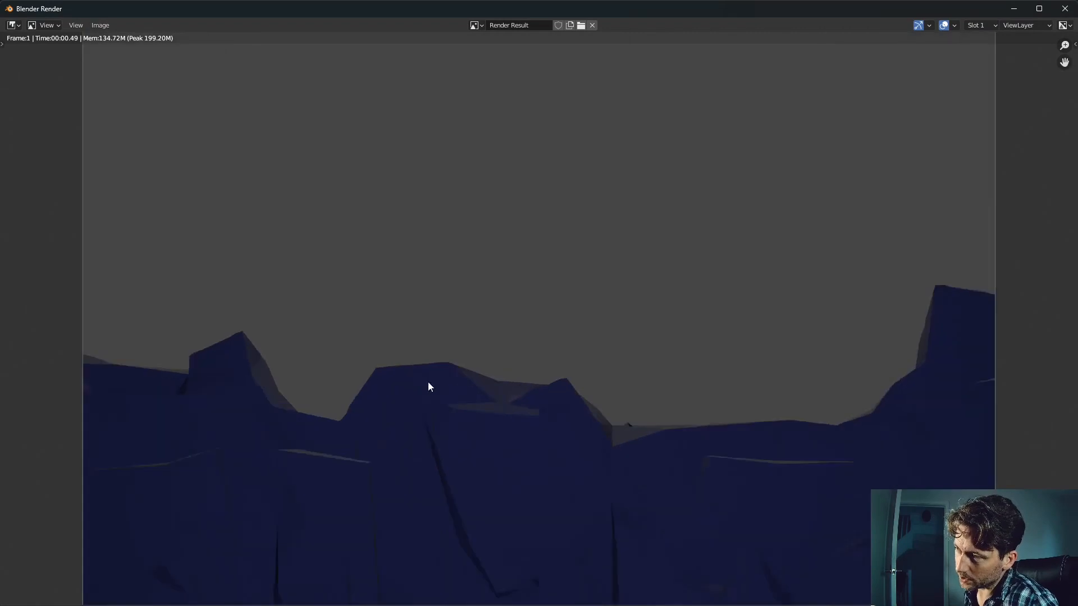
middle_drag(427, 384, 486, 243)
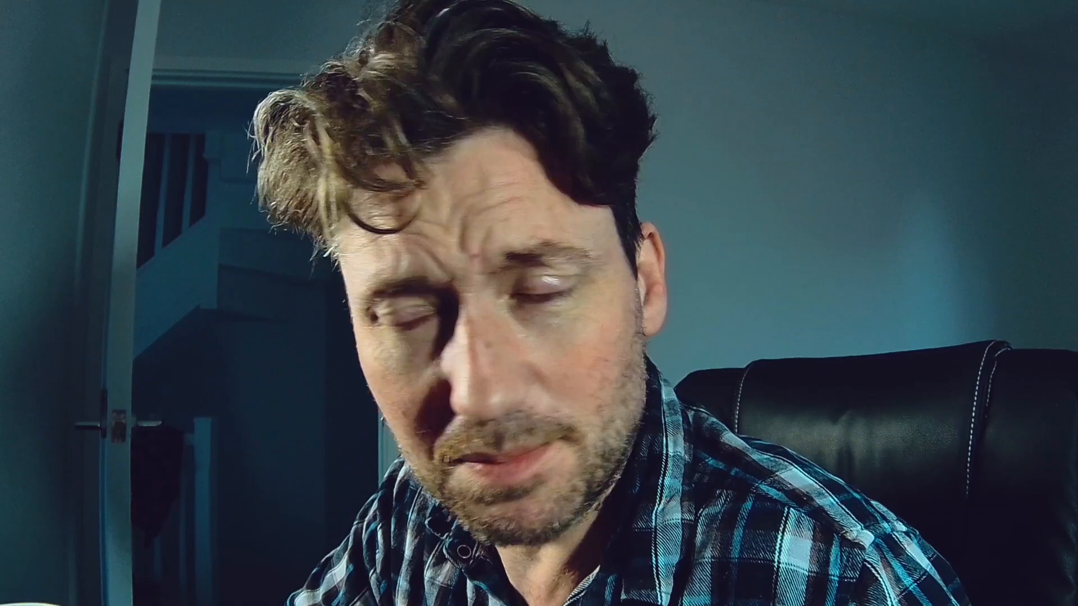